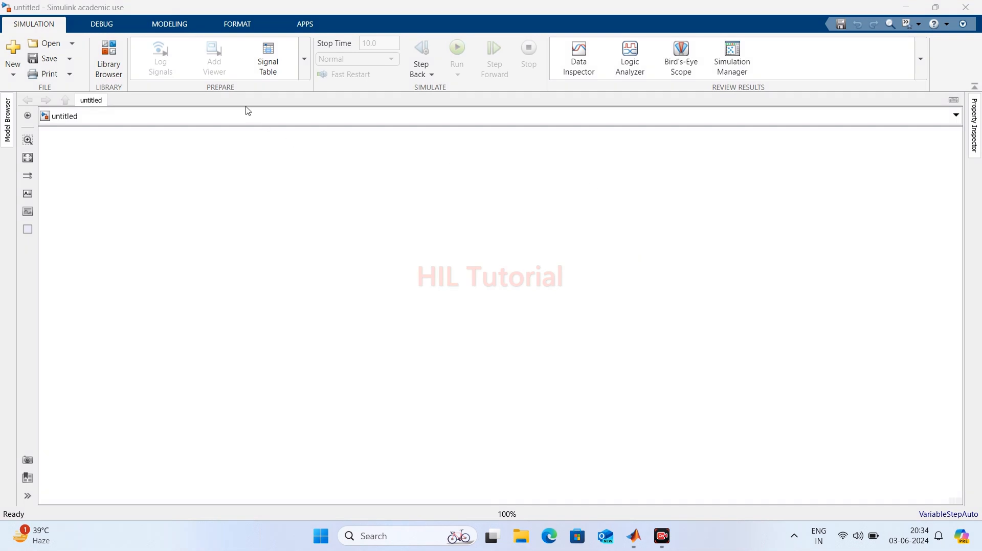
- Configure the model's solver as Fixed-step with the discrete (no continuous states) solver
left_click(173, 25)
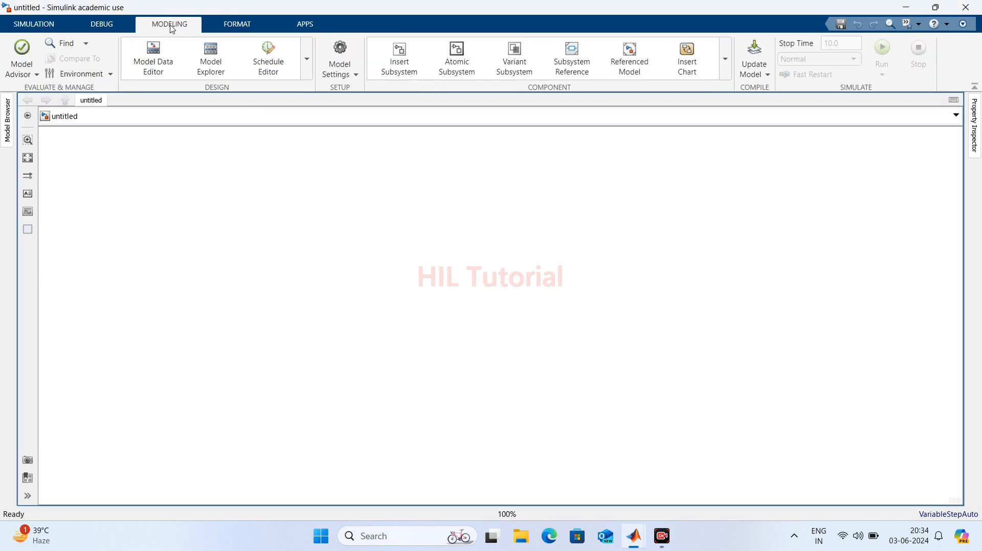
left_click(342, 48)
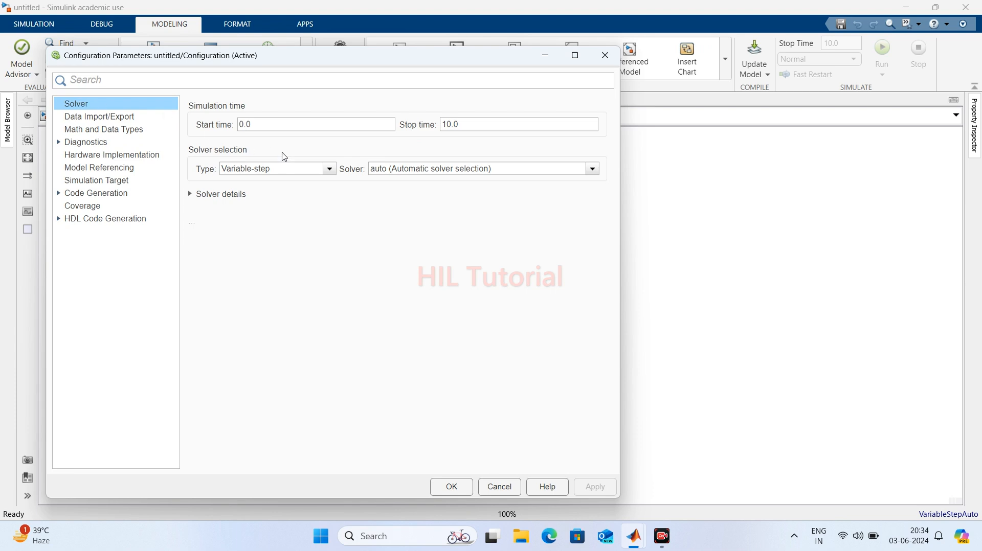
left_click(330, 170)
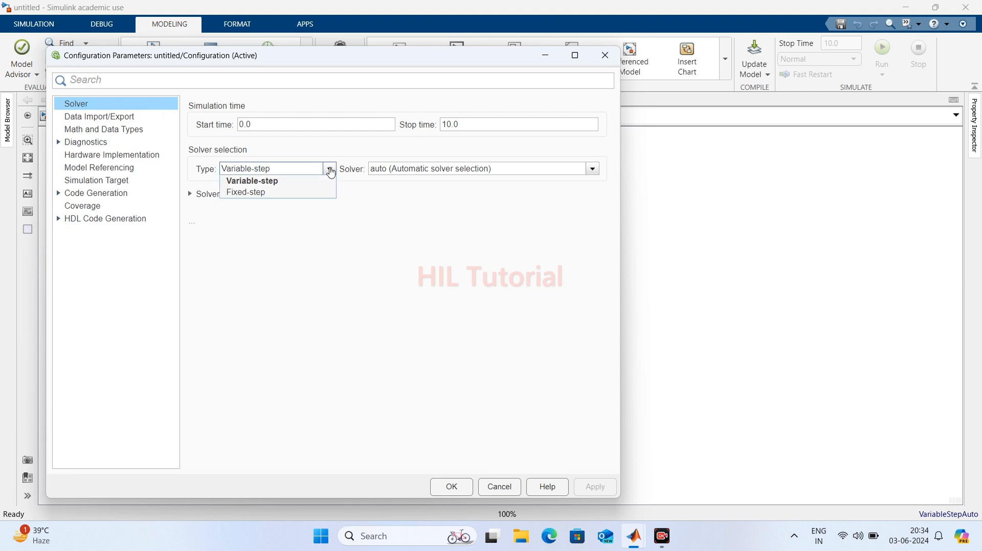
left_click(275, 193)
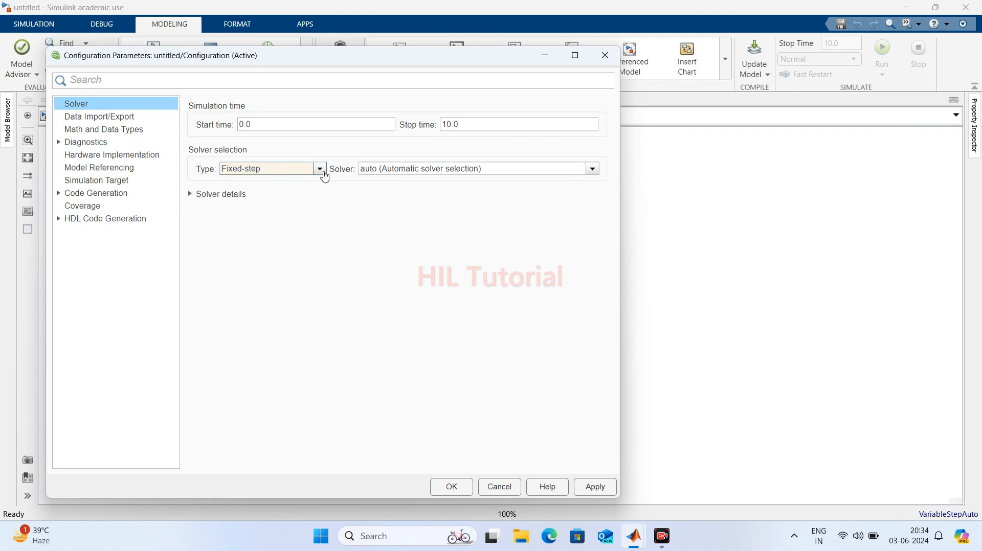
left_click(591, 169)
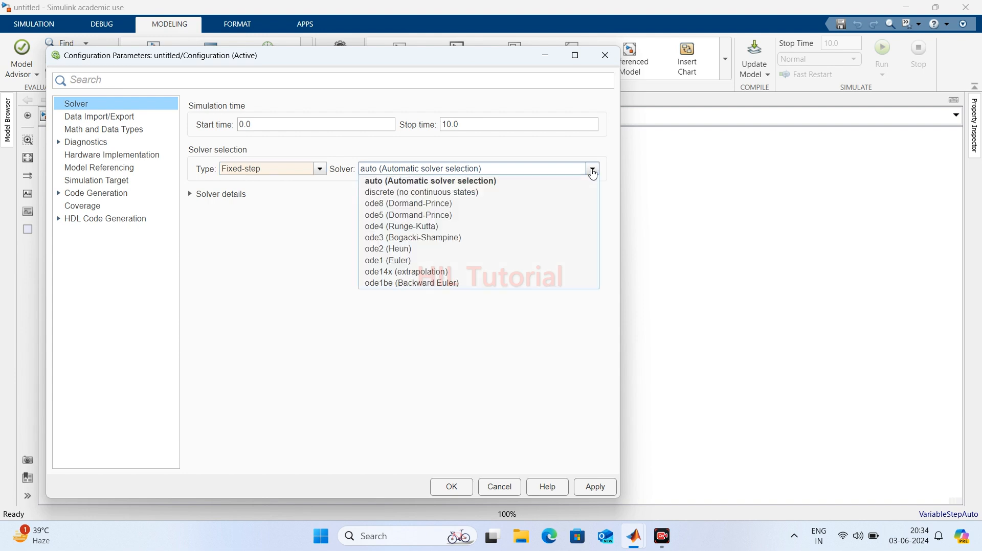
left_click(393, 193)
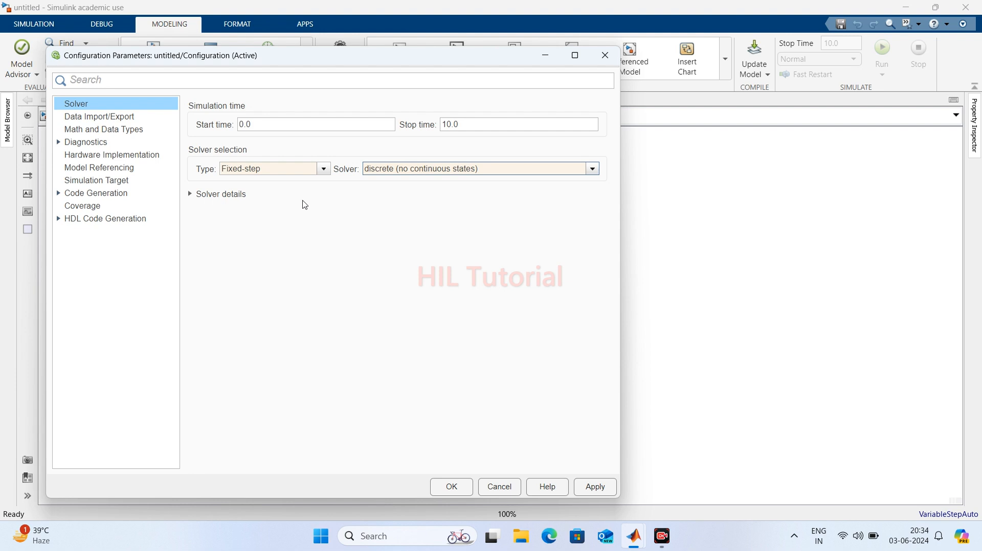
- Set the solver's fixed-step size to 1e-6, then apply and close the model configuration
left_click(199, 196)
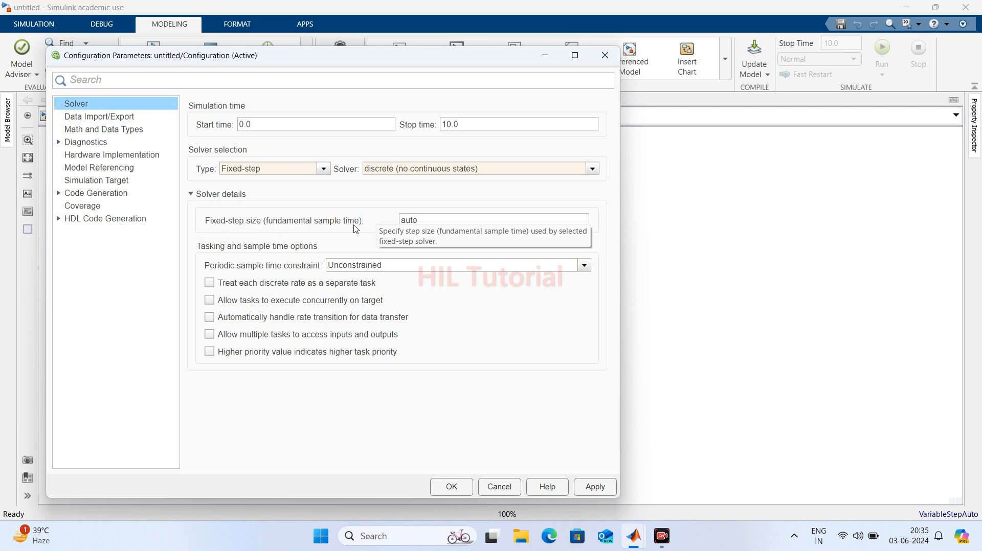
double_click(428, 222)
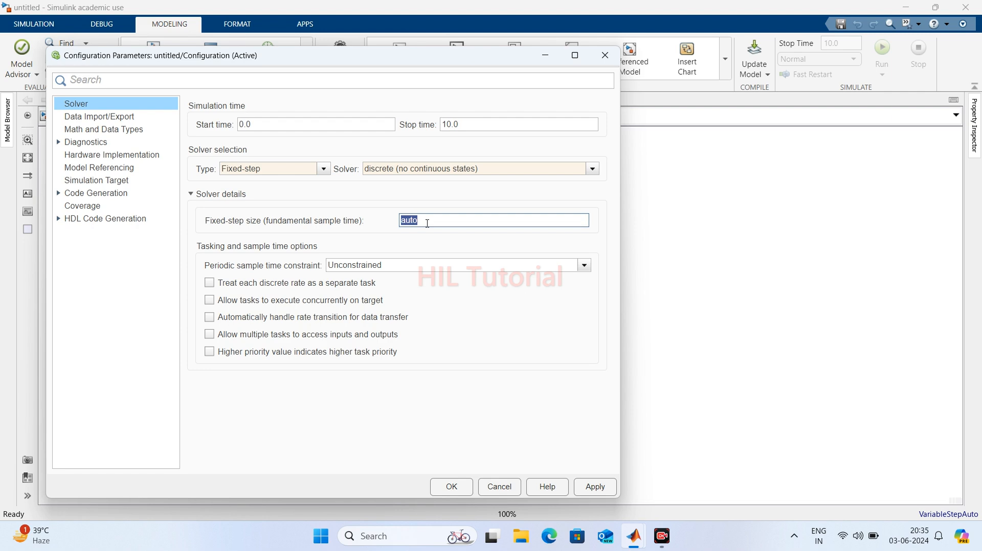
type("1e")
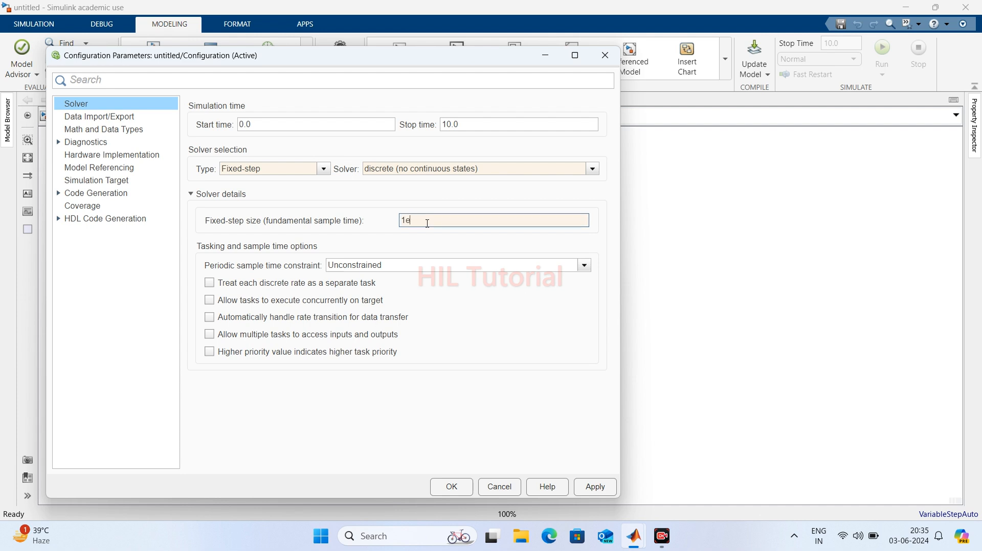
type("-6")
left_click(596, 488)
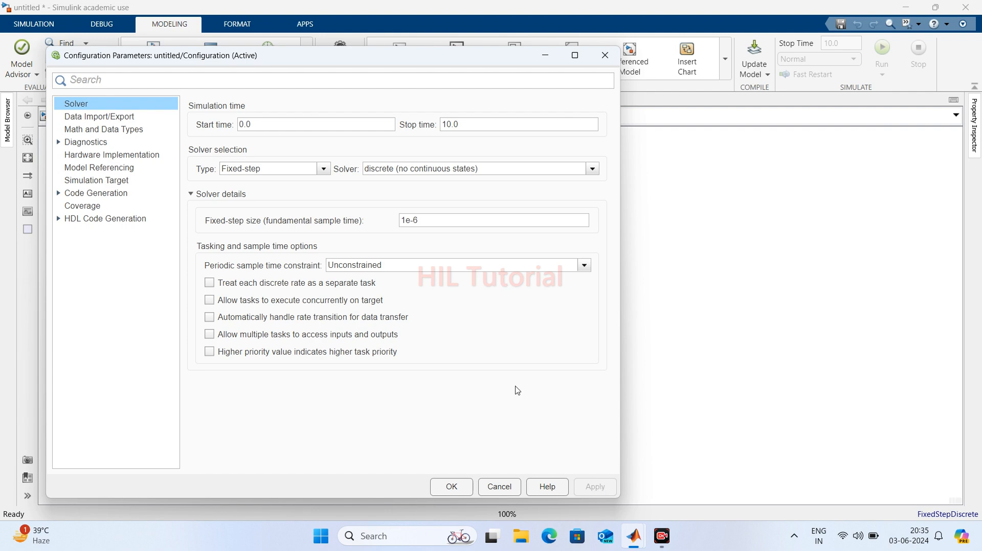
left_click(450, 488)
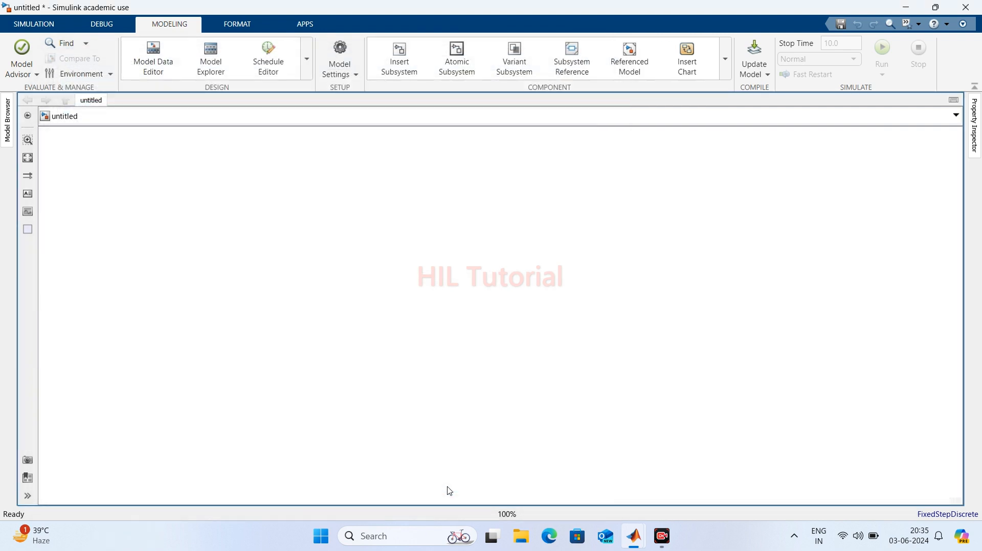
- Add a powergui block to the empty model and place it near the canvas's upper middle
double_click(320, 218)
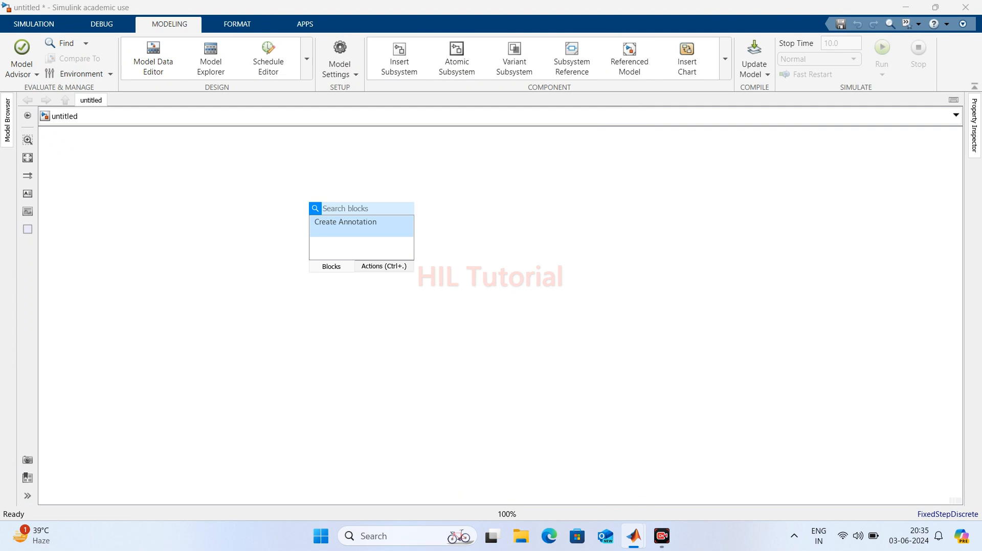
type("power")
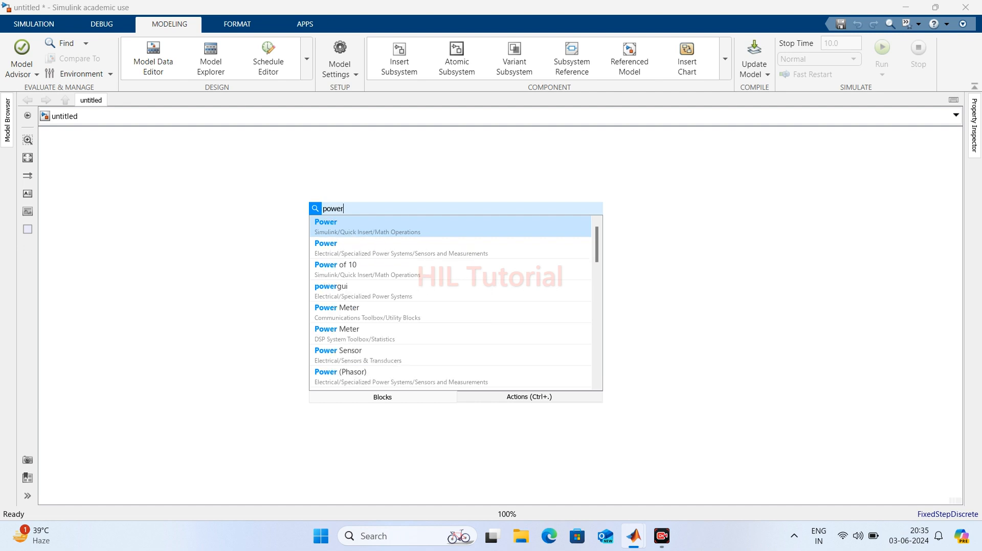
type("gui")
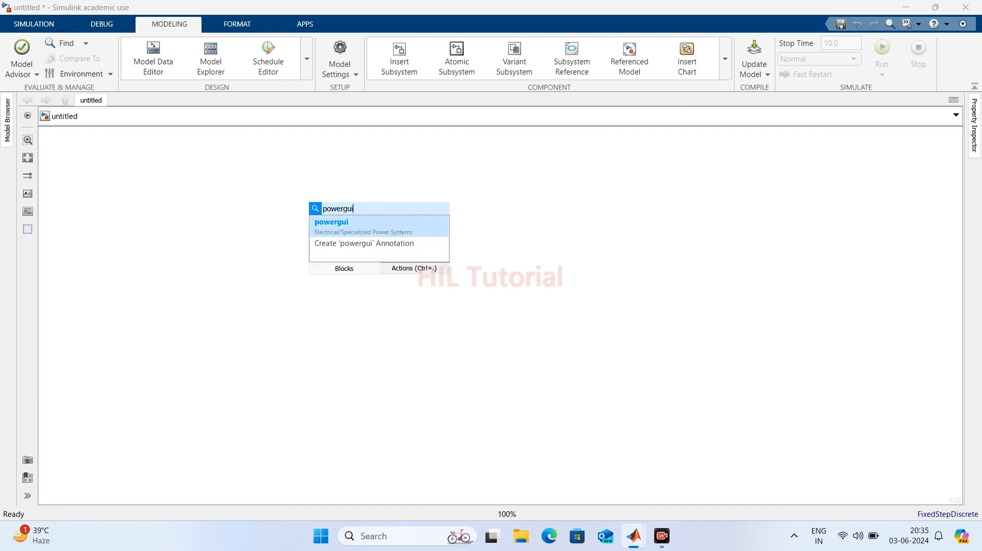
key("Return")
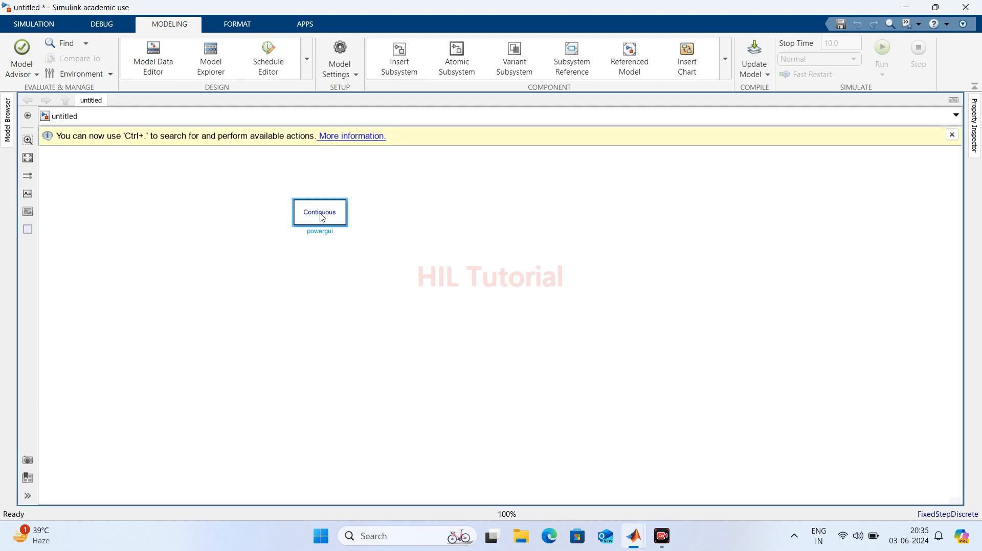
left_click(952, 136)
left_click_drag(319, 212, 457, 195)
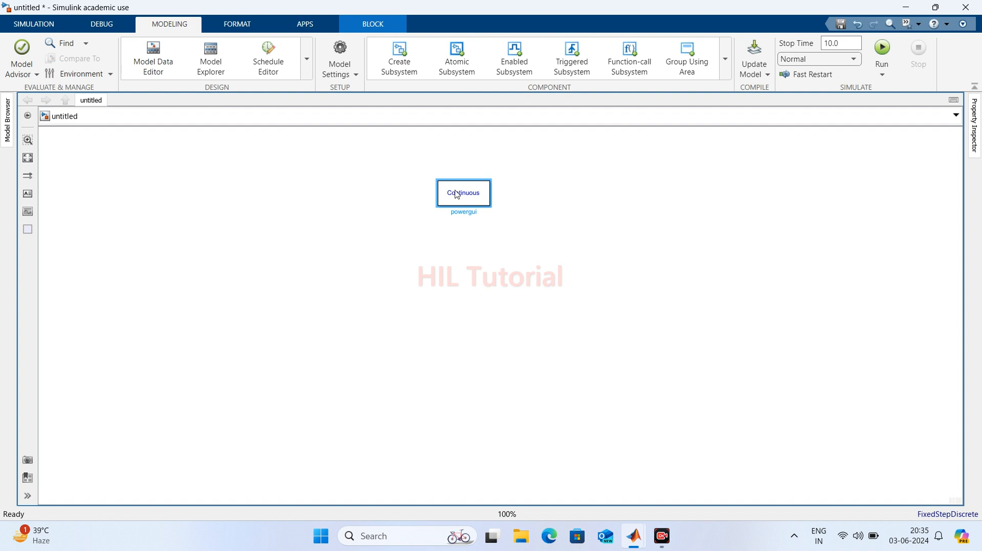
- Set the powergui block's simulation type to Discrete with a sample time of 1e-6 s and apply it
left_click(463, 199)
double_click(464, 199)
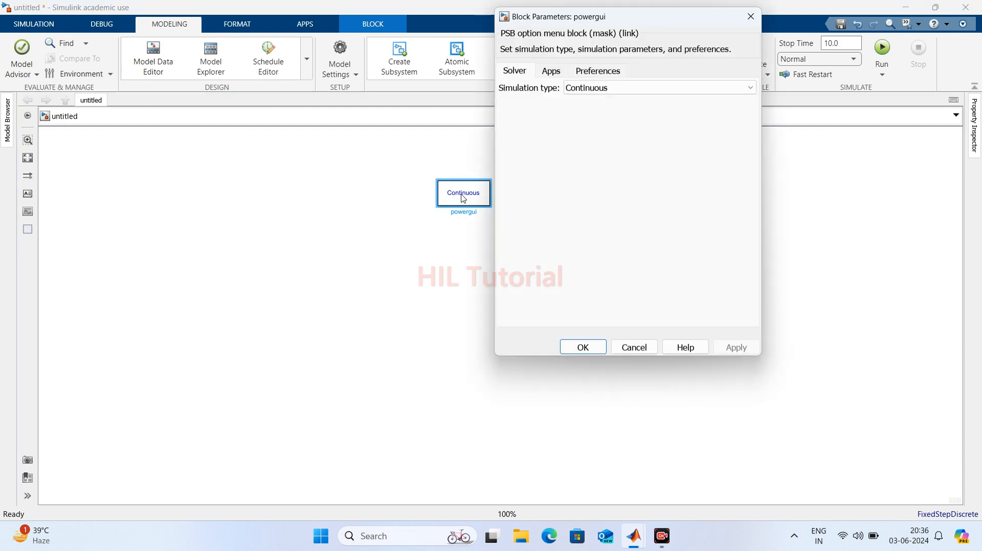
left_click(623, 89)
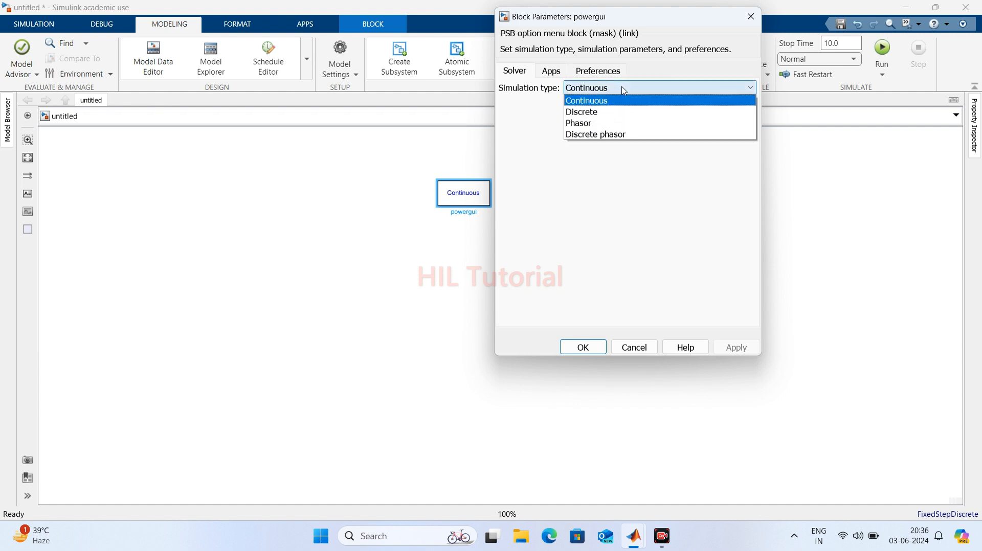
left_click(588, 112)
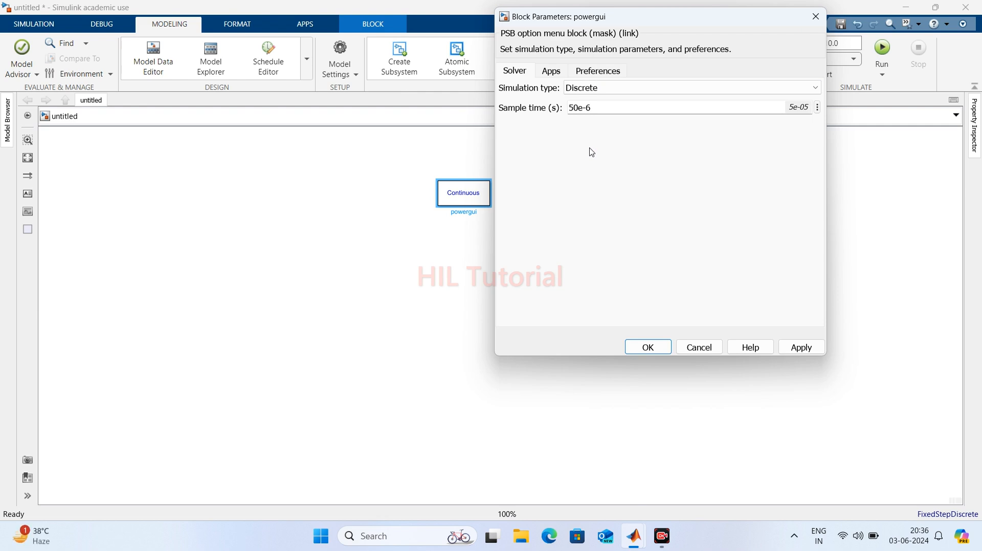
double_click(579, 108)
left_click(579, 108)
key("BackSpace")
key("BackSpace")
type("10")
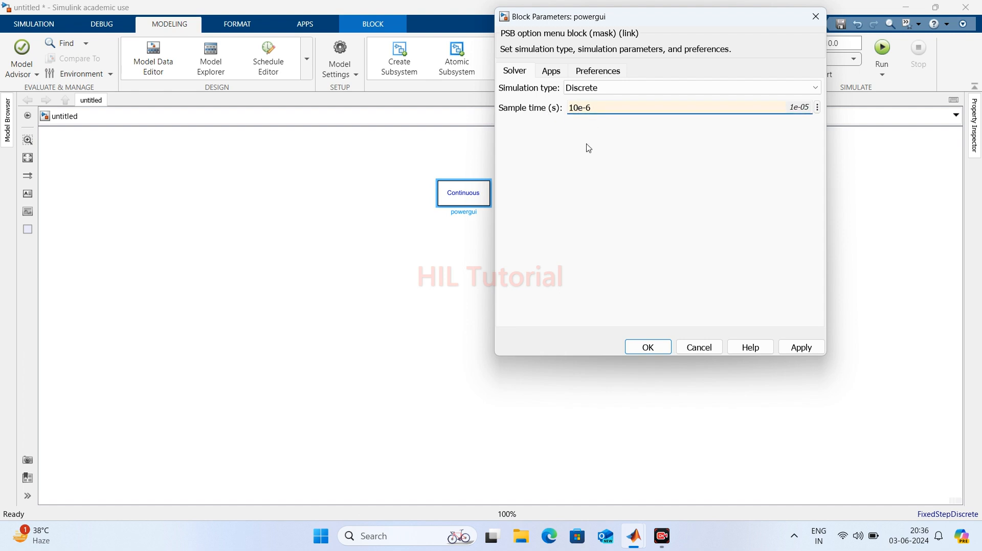
key("BackSpace")
left_click(801, 348)
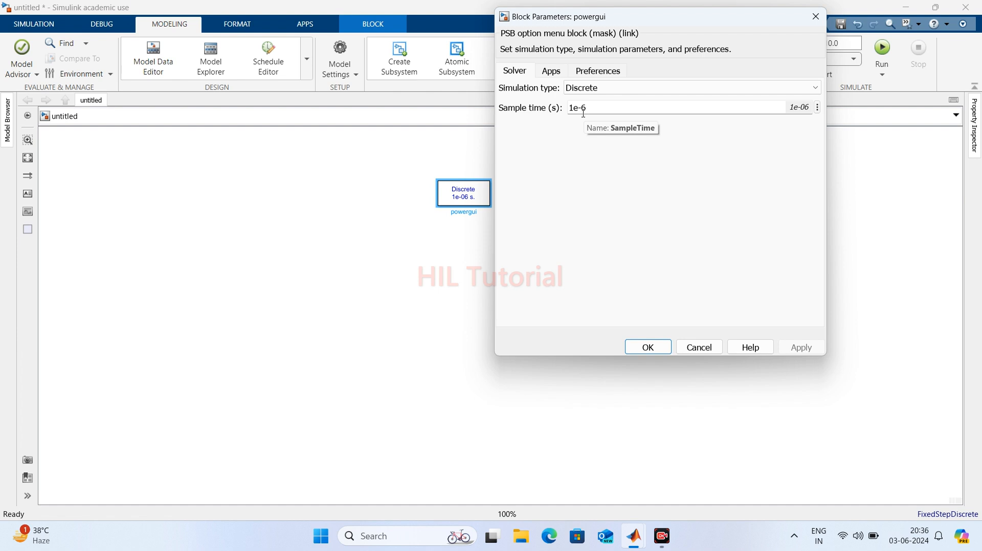
left_click_drag(569, 110, 573, 112)
left_click(573, 112)
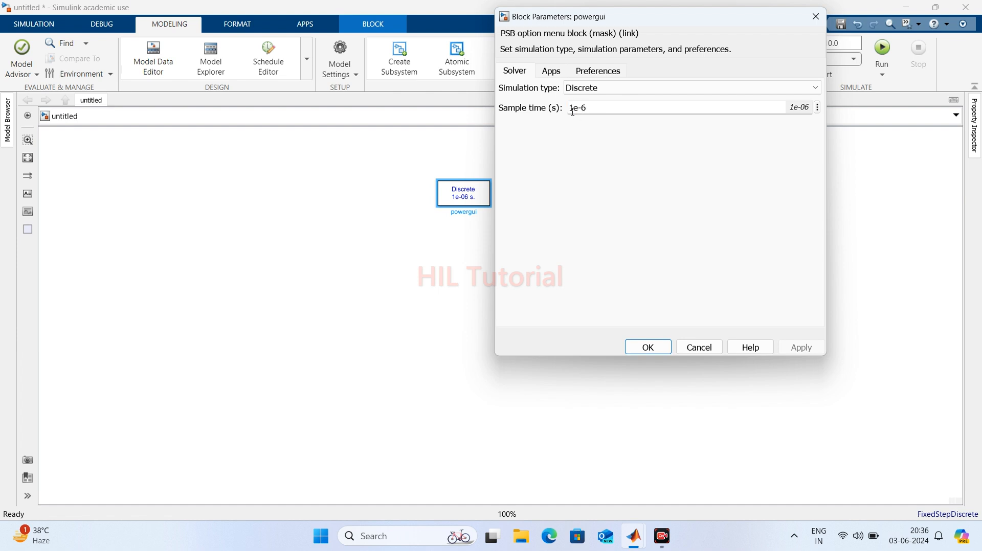
type("0")
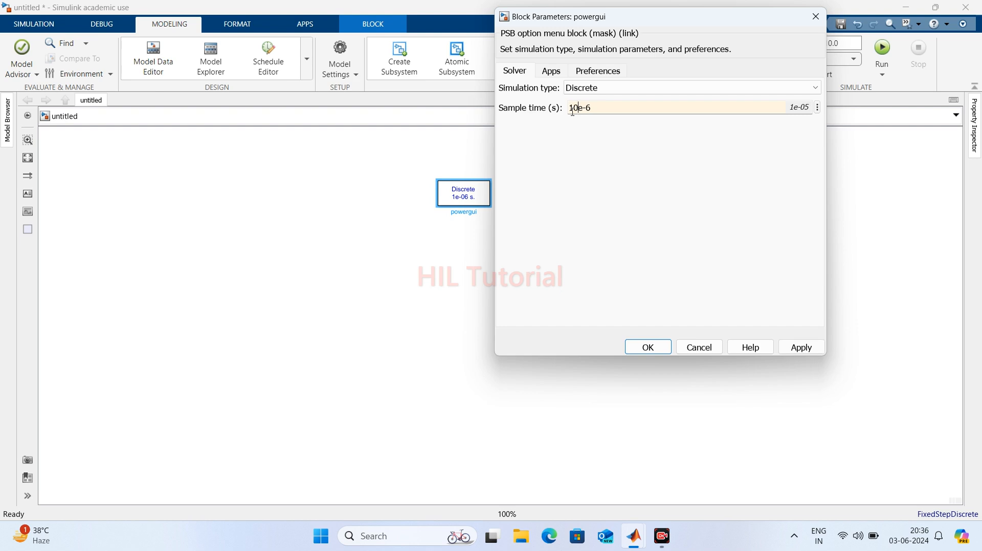
key("BackSpace")
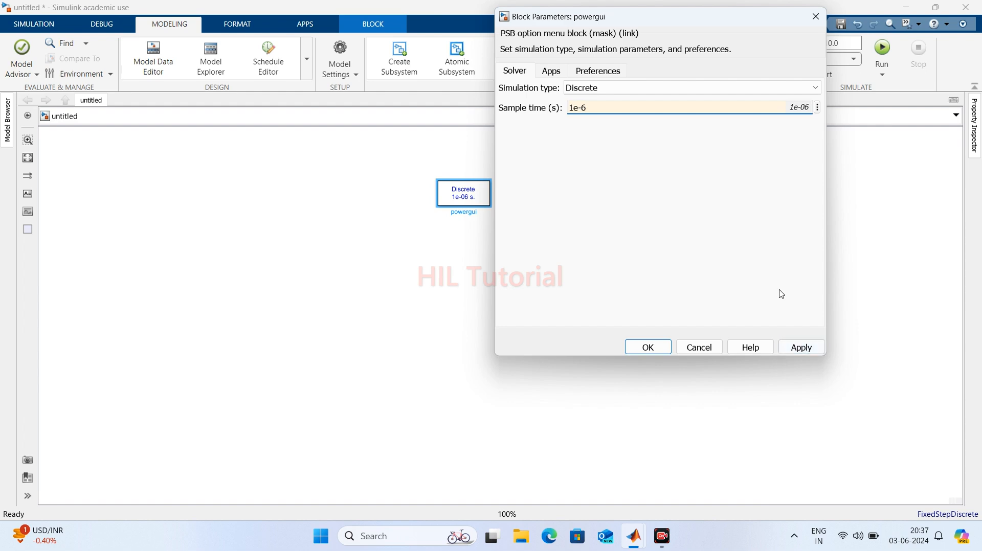
- Confirm the powergui block's parameters, close its dialog and deselect the block
left_click(801, 348)
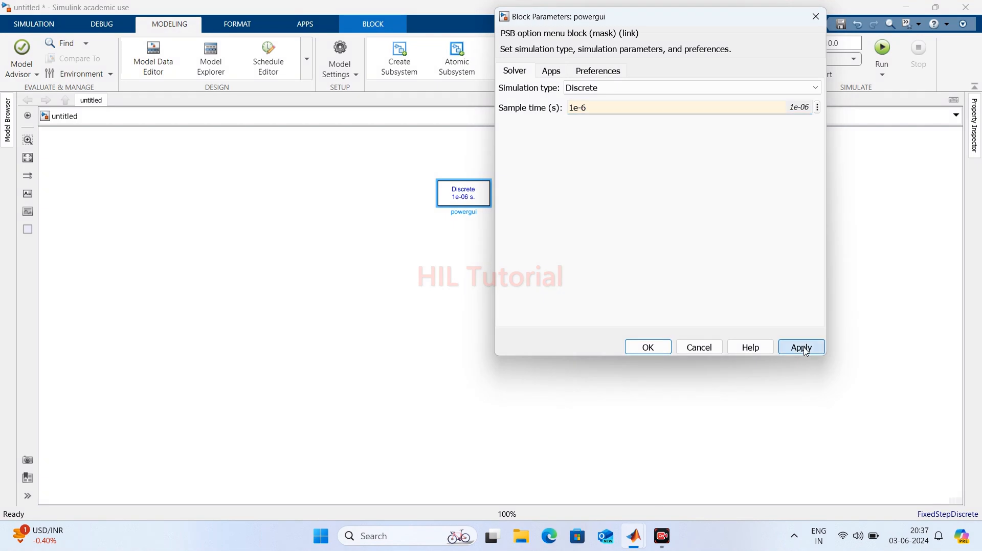
left_click(647, 347)
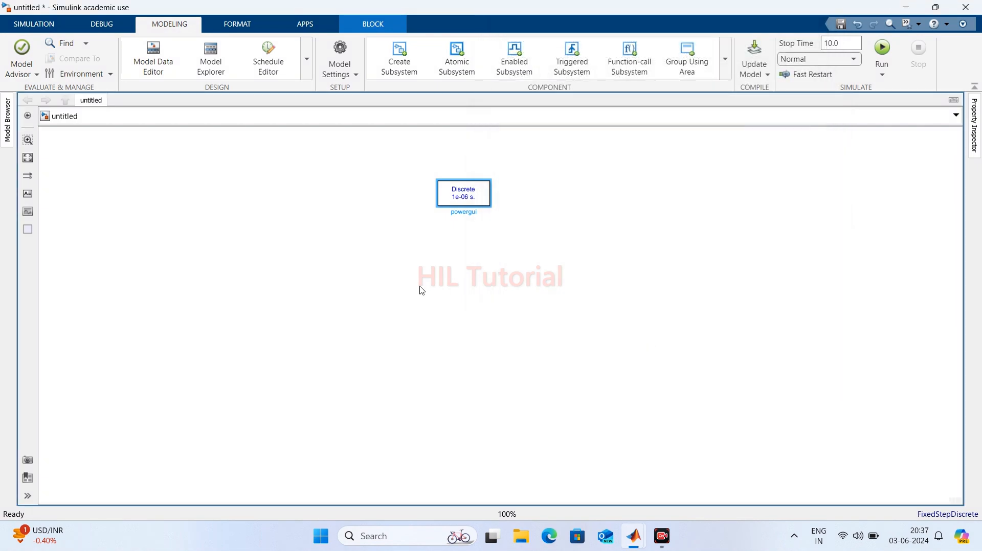
left_click(422, 290)
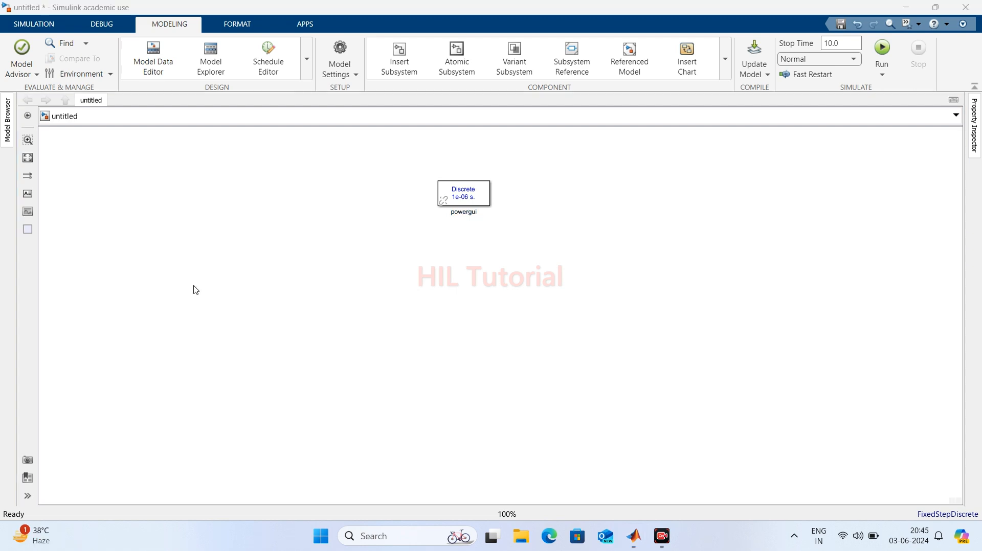
- Add a Three-Phase Source block from Specialized Power Systems and place it below and to the left of powergui
double_click(164, 288)
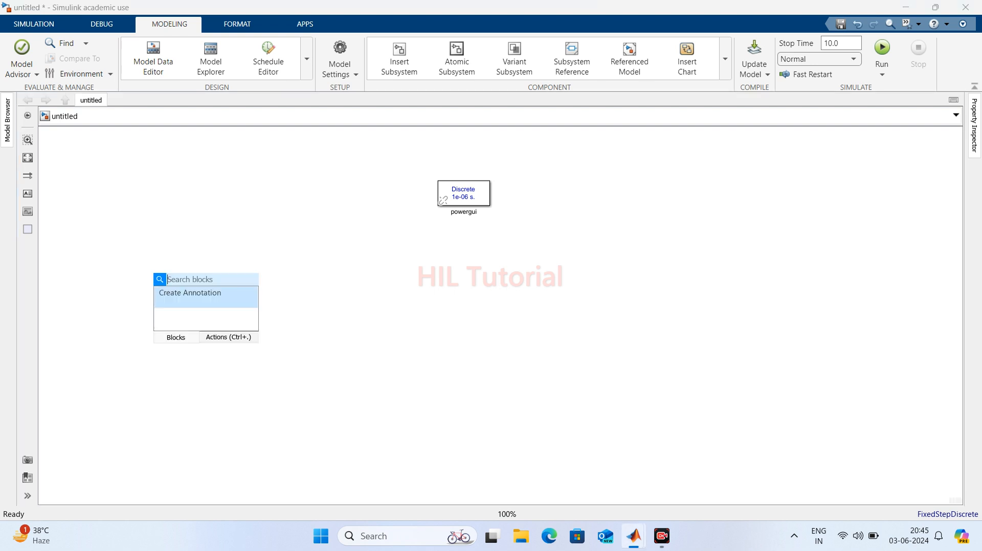
type("th")
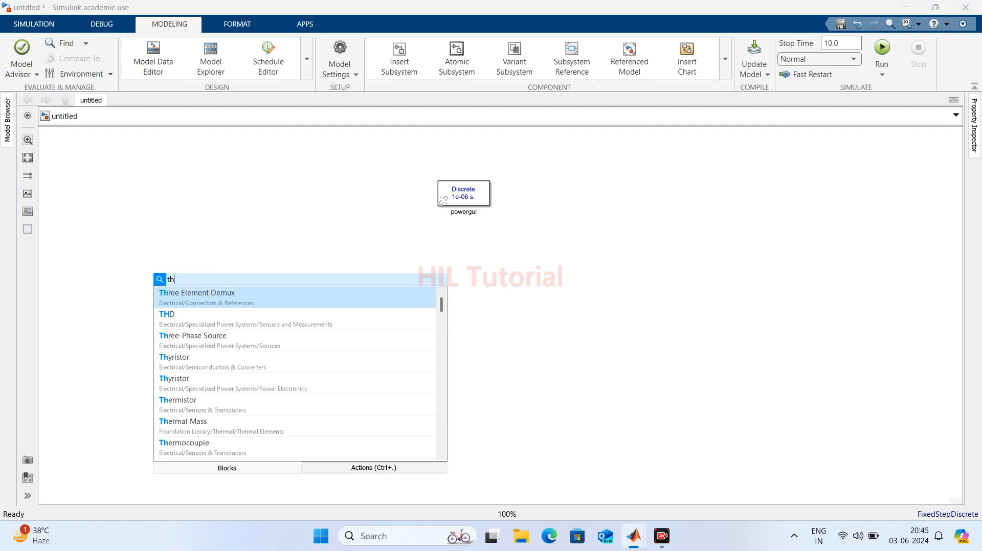
type("re")
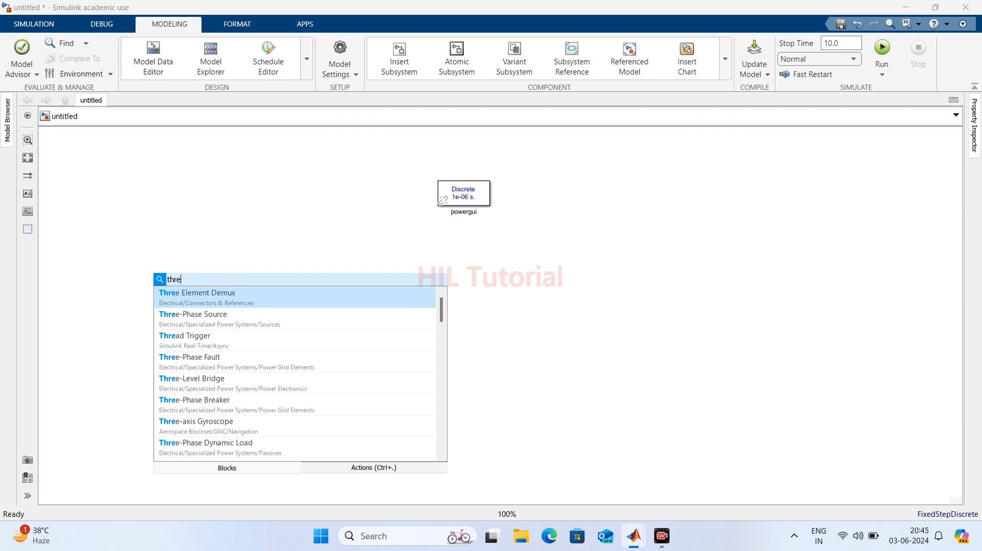
key("Down")
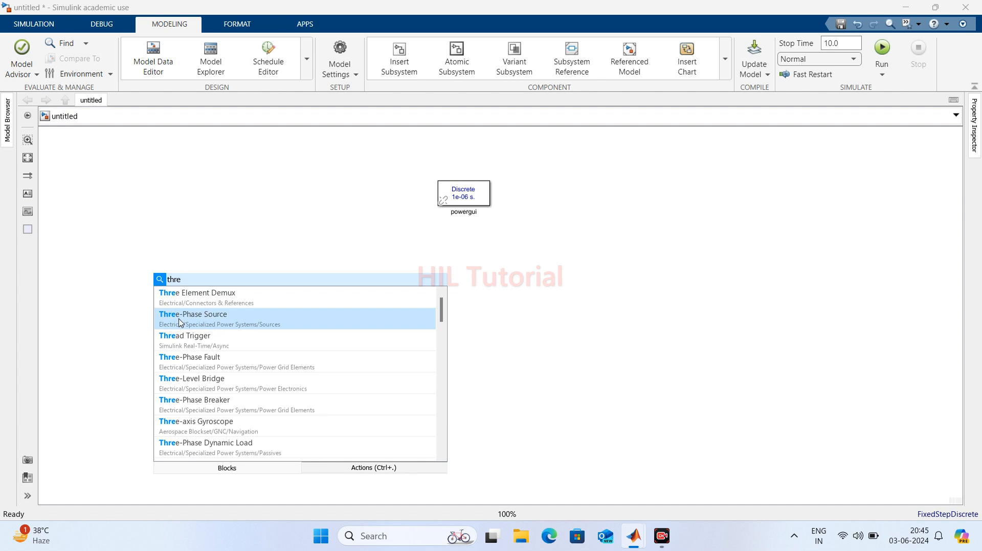
double_click(236, 321)
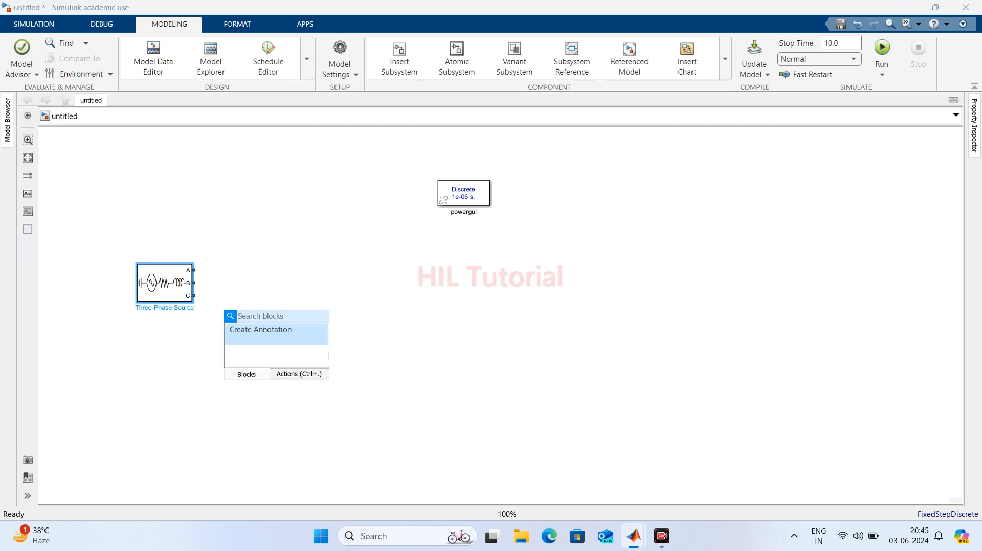
left_click(174, 288)
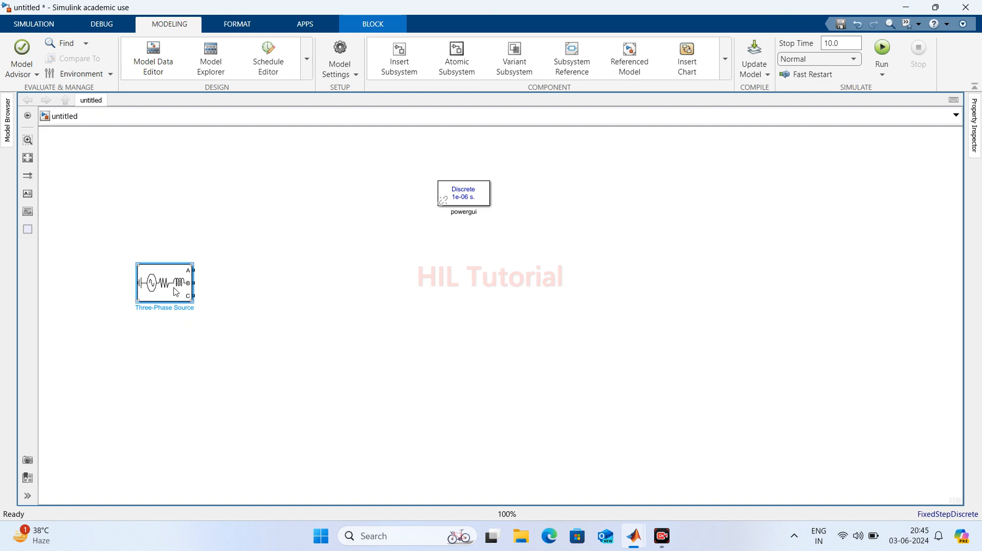
left_click_drag(175, 292, 190, 318)
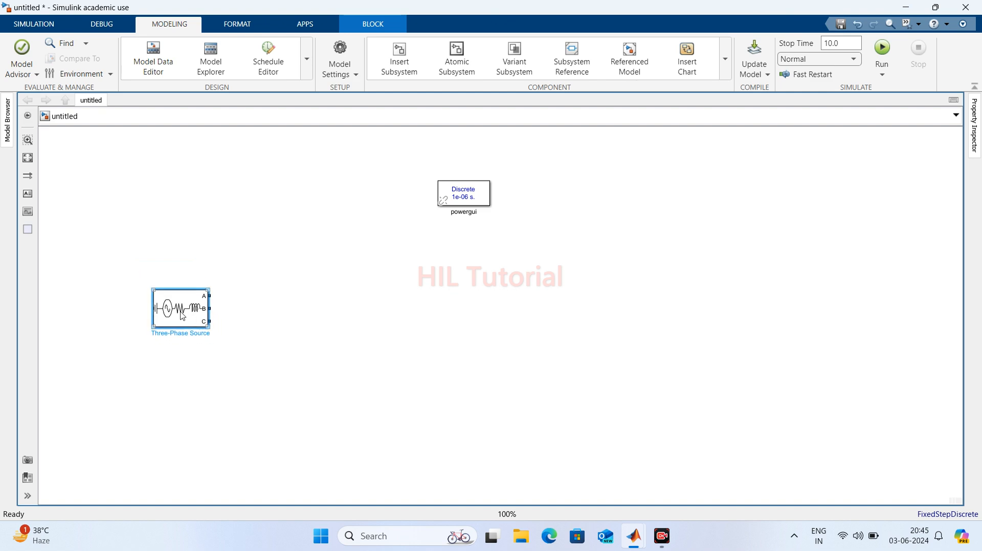
- Set the Three-Phase Source's phase-to-phase voltage to 415 Vrms and its frequency to 50 Hz
double_click(183, 316)
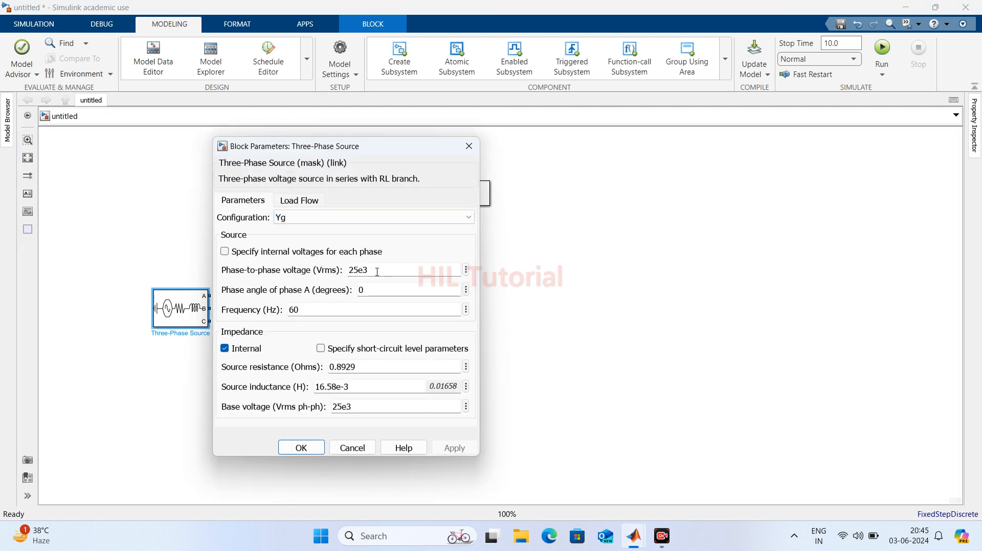
double_click(377, 272)
type("415")
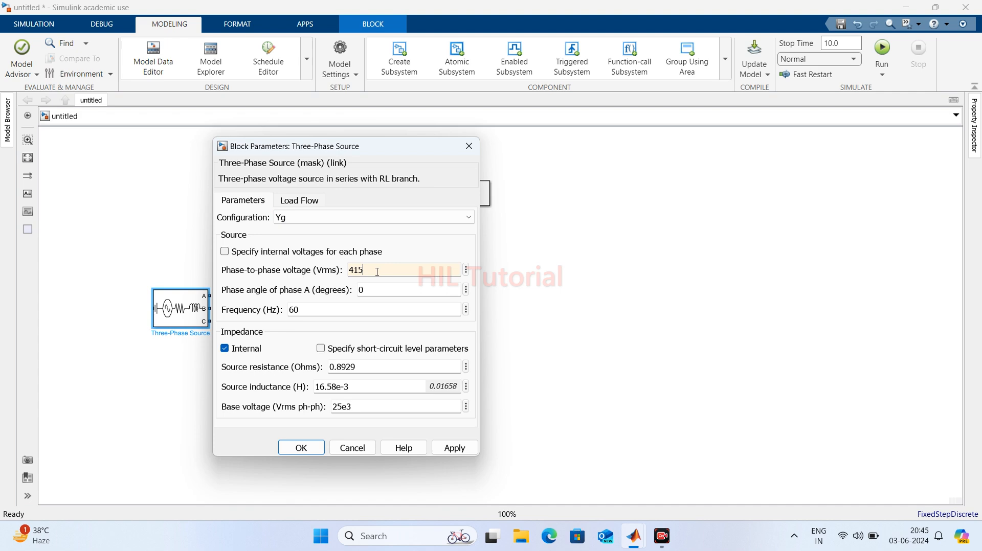
double_click(327, 304)
type("5")
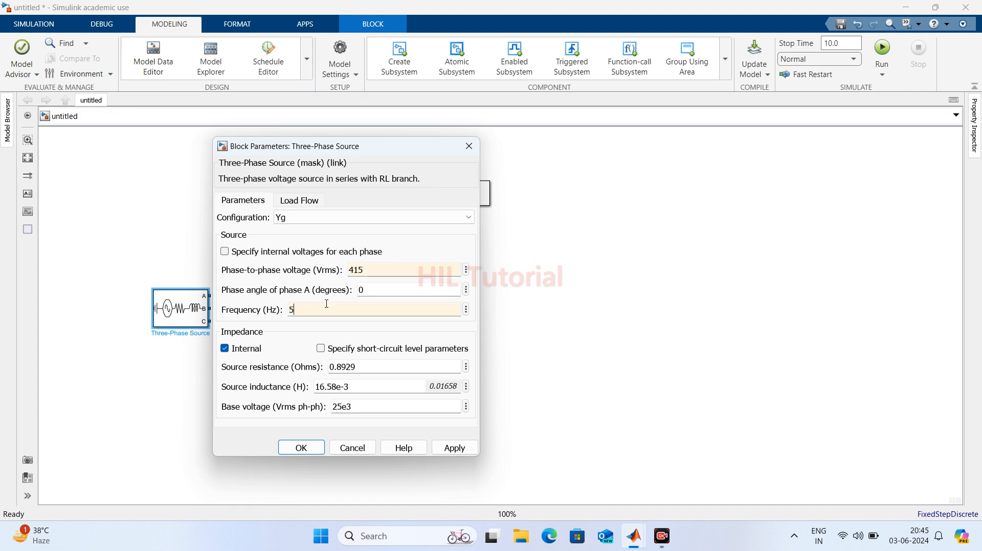
- Set the source resistance to 1e-6 ohms, inductance to 1e-6 H and base voltage to 415, and apply and confirm the parameters
double_click(365, 369)
type("1e")
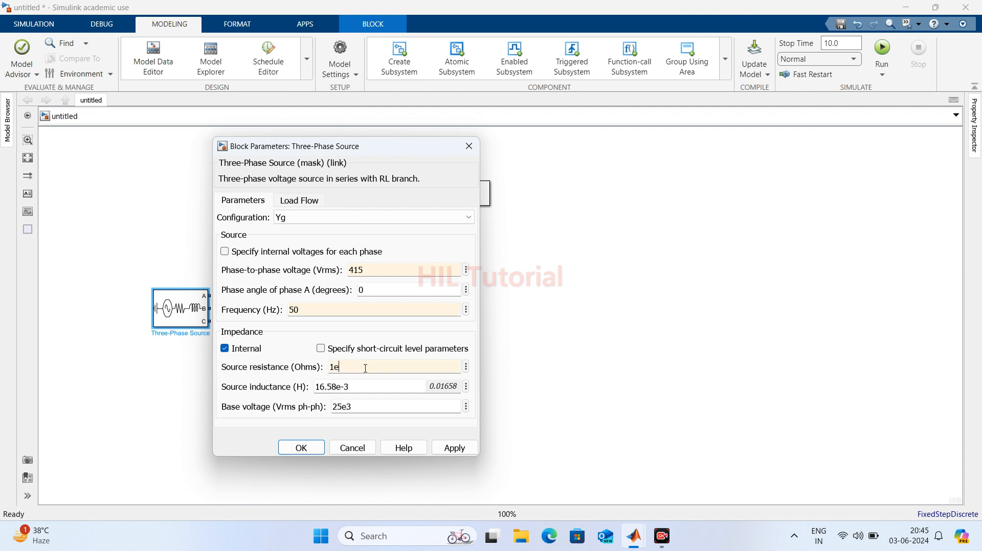
type("-6")
double_click(365, 388)
type("1e-")
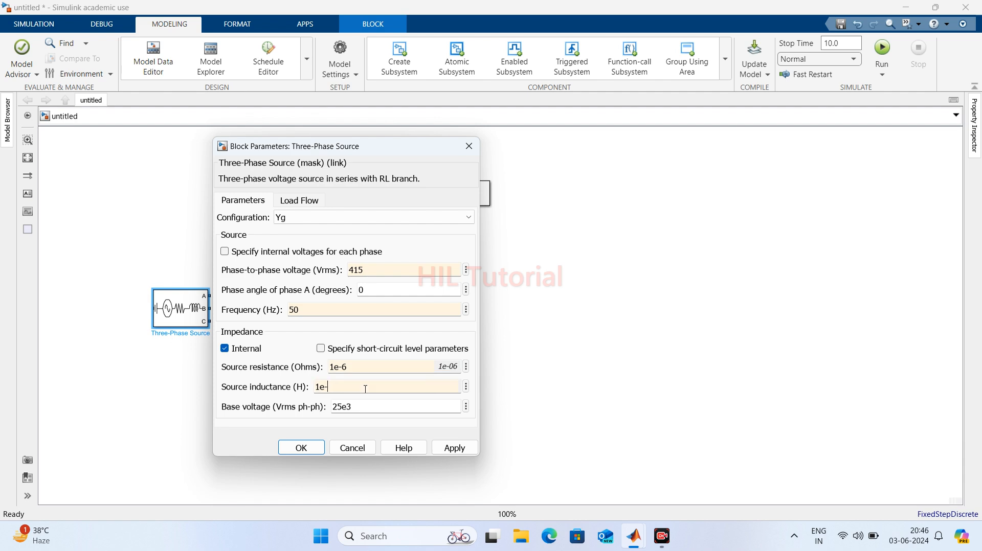
double_click(355, 408)
type("415")
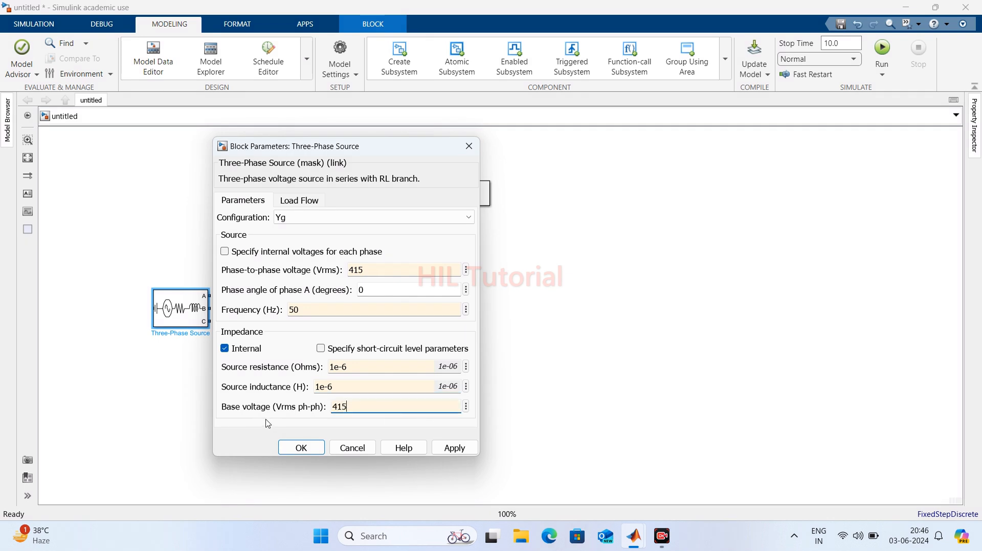
left_click(453, 449)
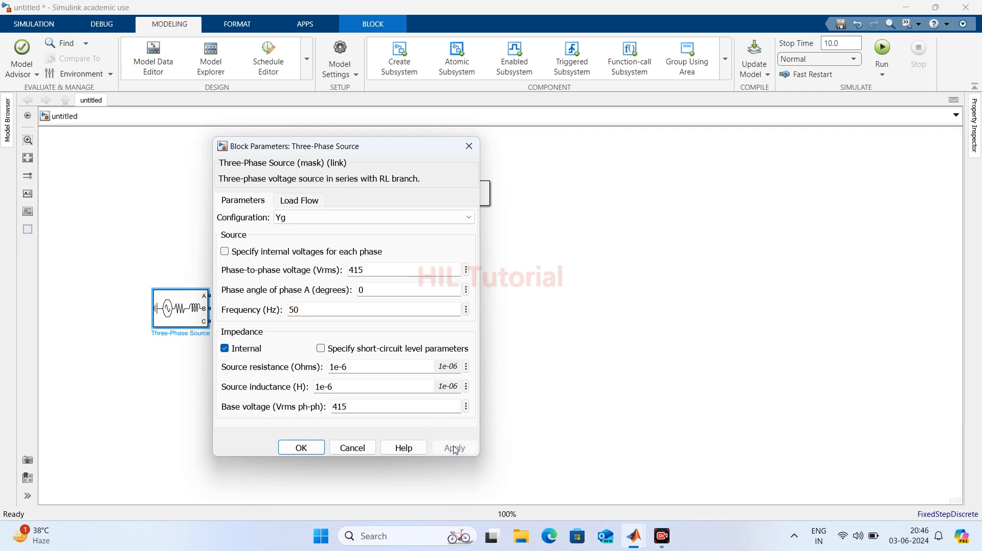
left_click(303, 448)
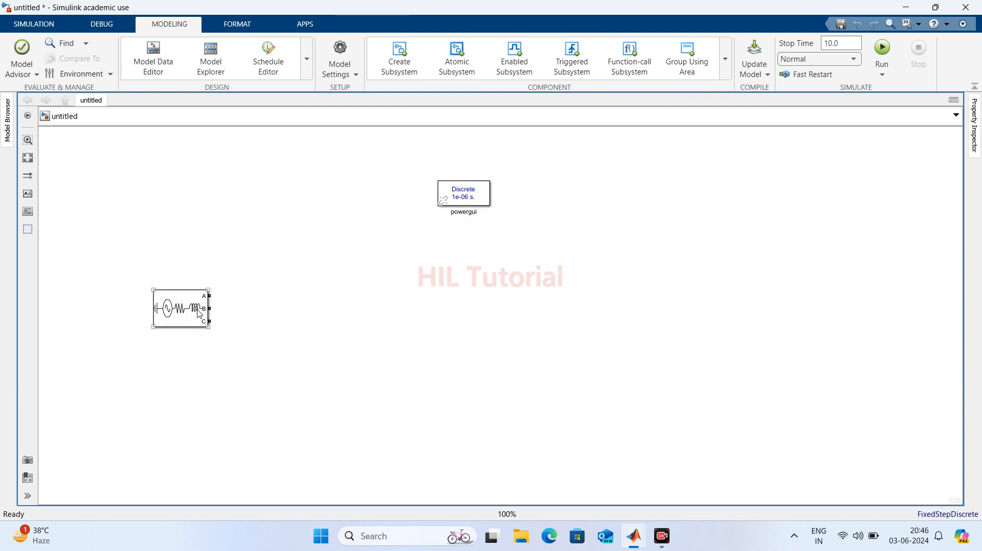
- Shift the Three-Phase Source slightly left and add a Three-Phase V-I Measurement block from Specialized Power Systems to its right
left_click_drag(196, 312, 183, 312)
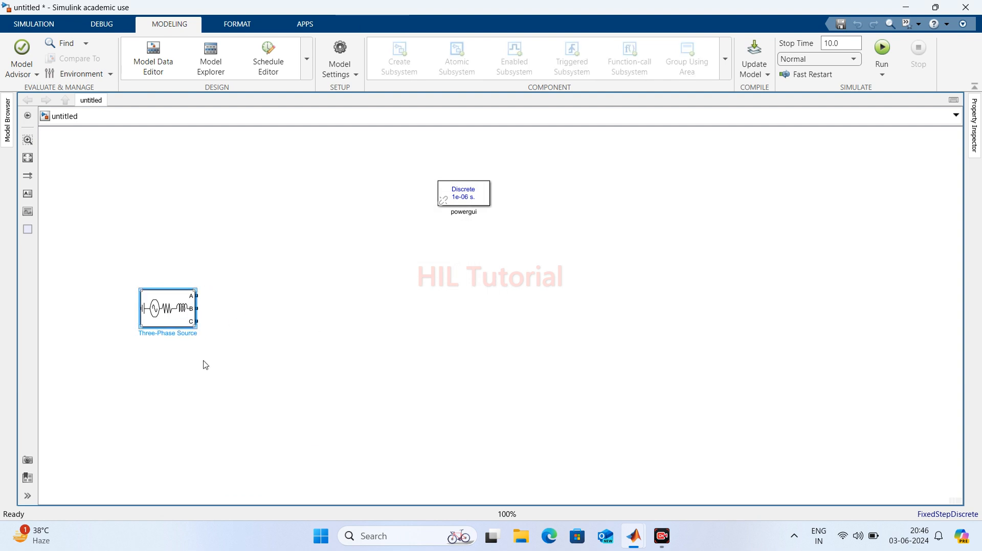
left_click(192, 311)
double_click(296, 312)
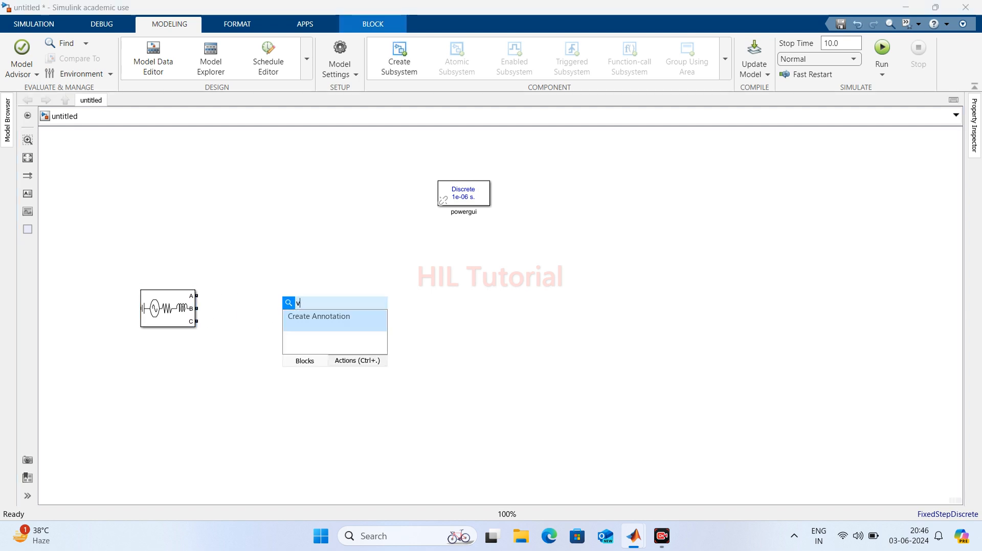
type("vi me")
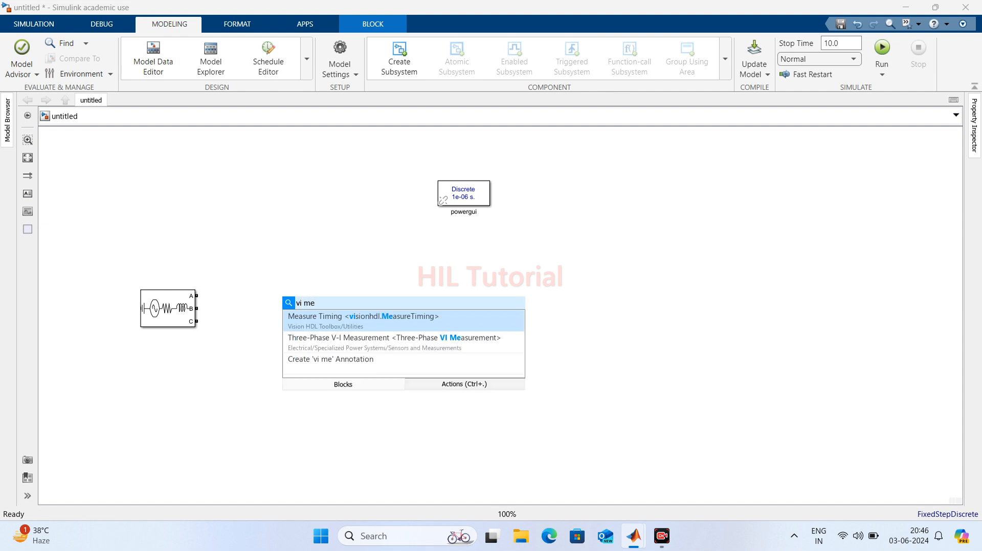
type("a")
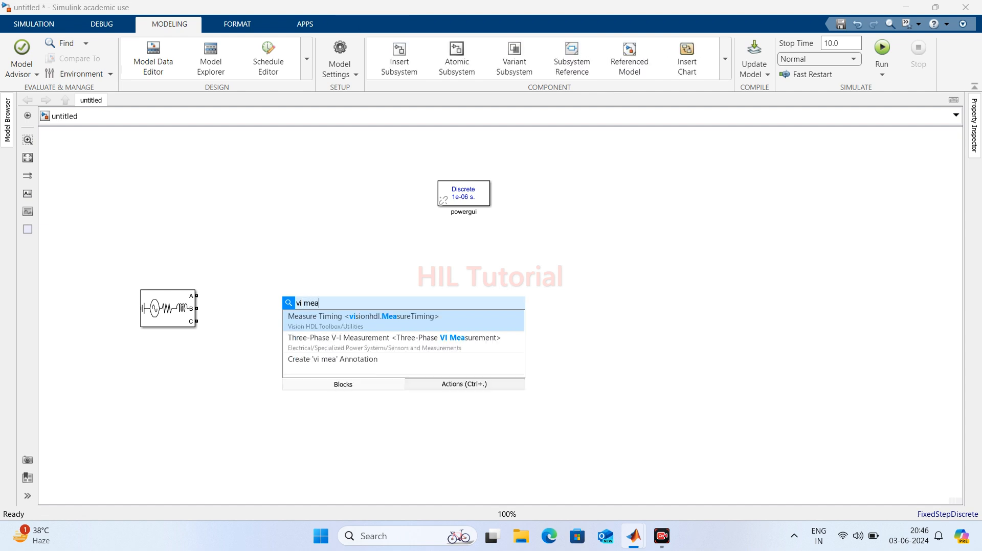
type("s")
key("Down")
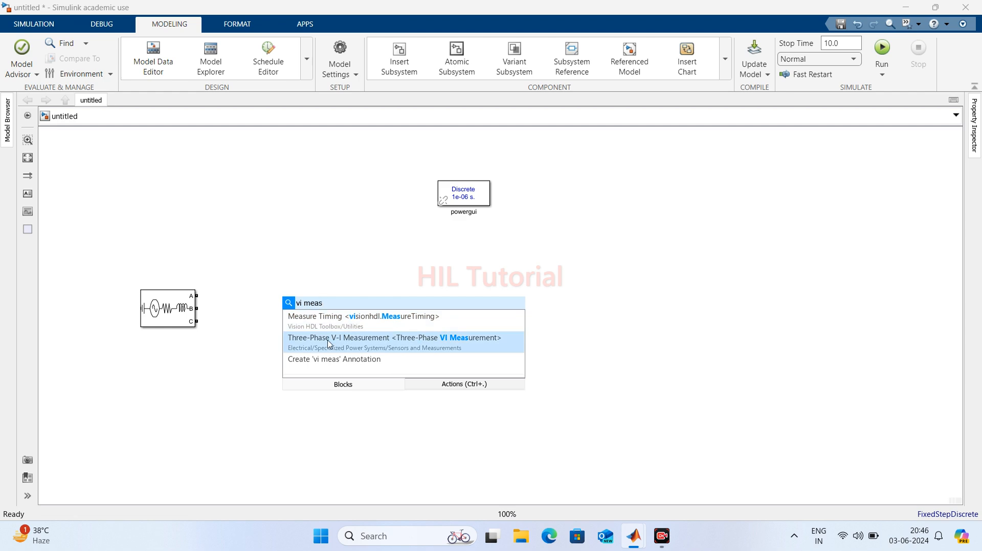
double_click(366, 340)
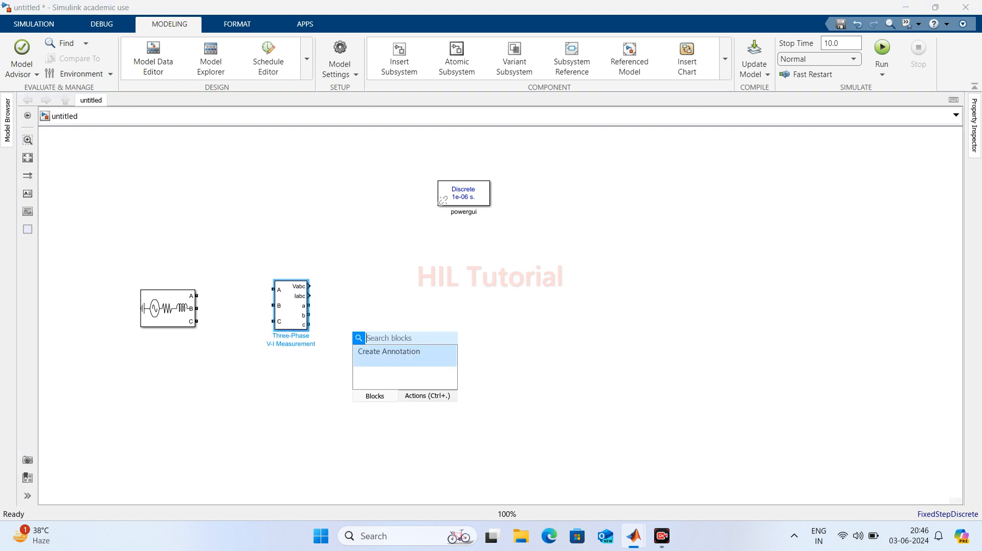
left_click(294, 313)
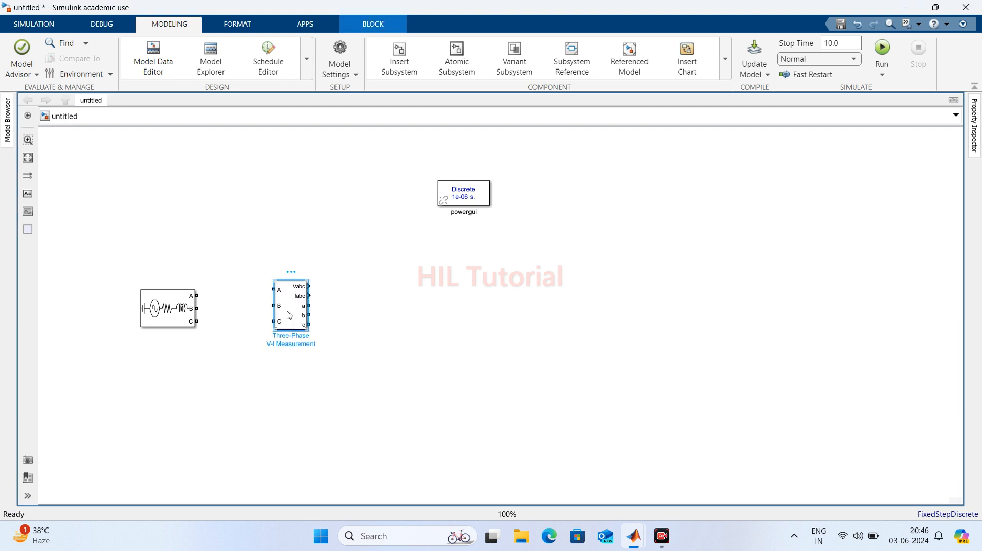
- Configure the V-I Measurement block for phase-to-ground voltage with signal labels Vabc and Iabc, and apply and confirm the parameters
double_click(289, 316)
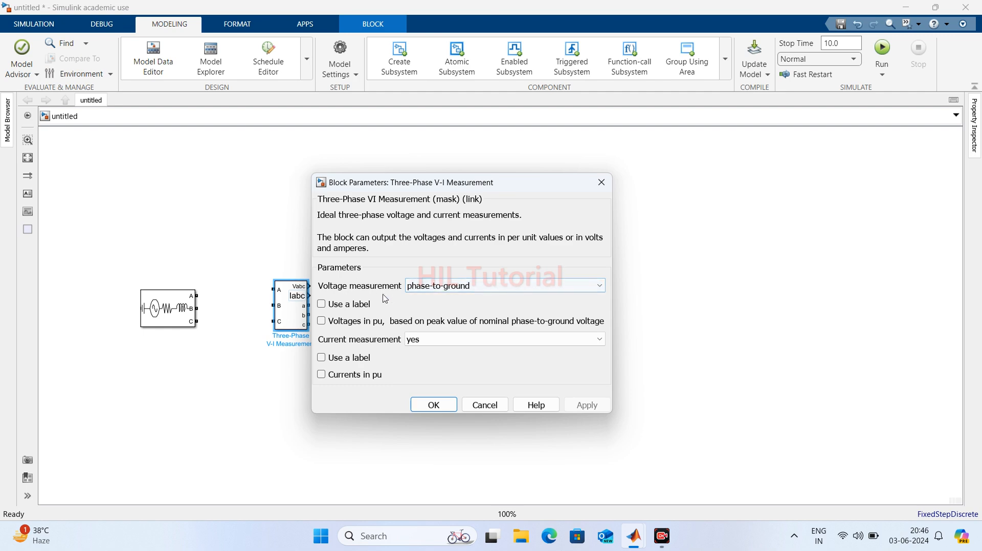
left_click(468, 290)
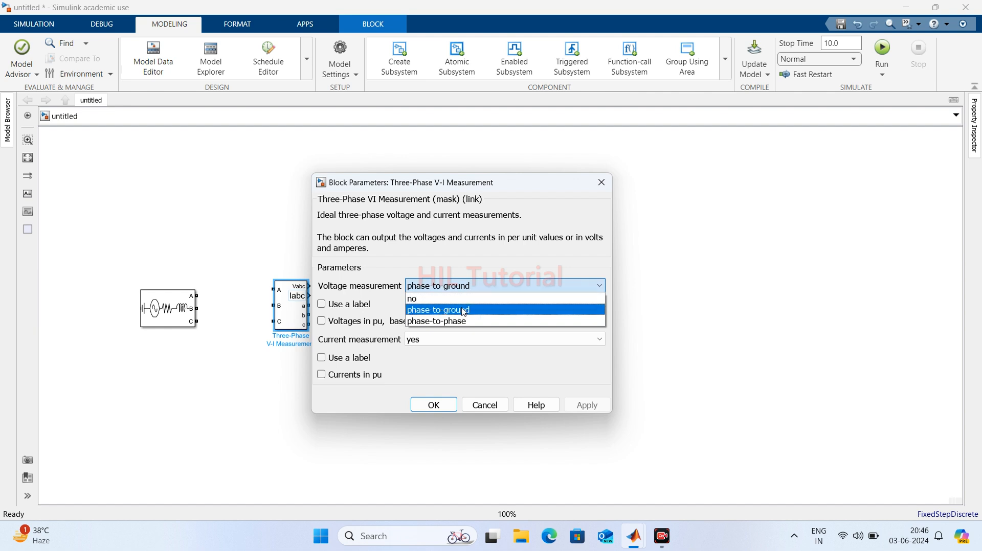
left_click(463, 311)
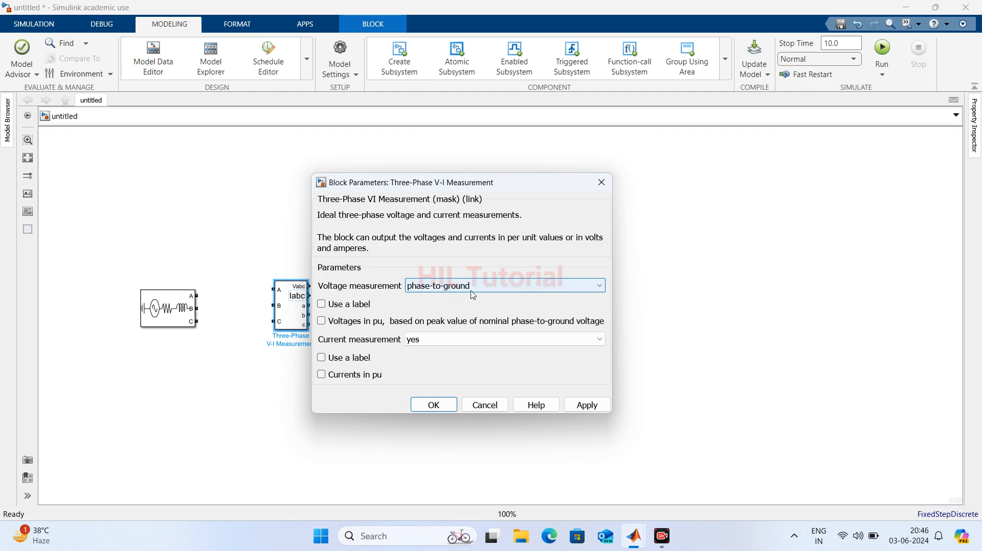
left_click(322, 304)
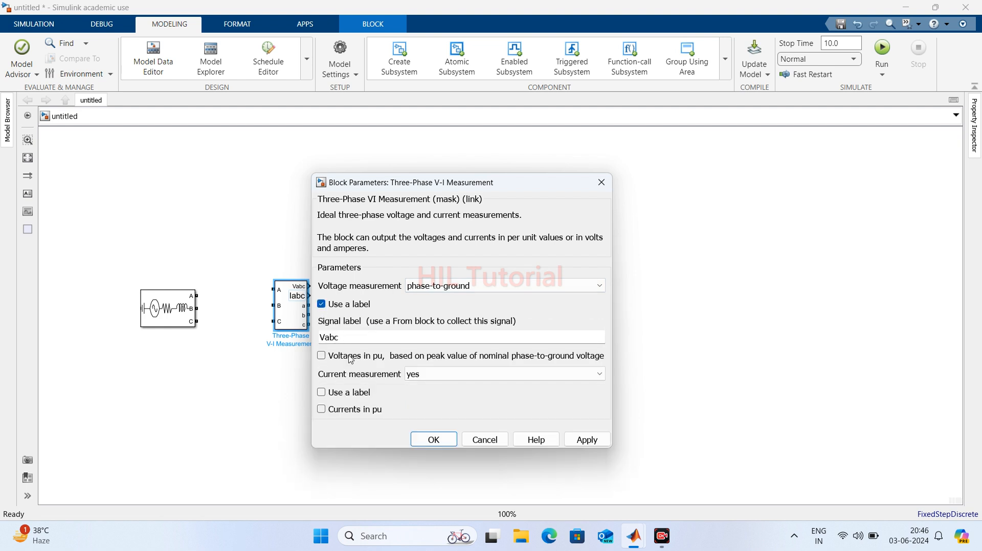
left_click(321, 393)
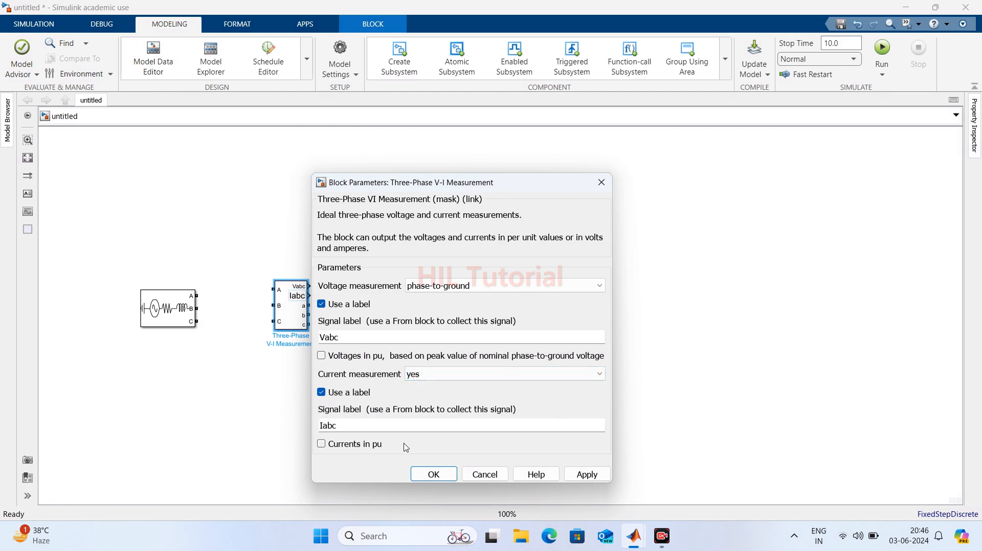
left_click(581, 475)
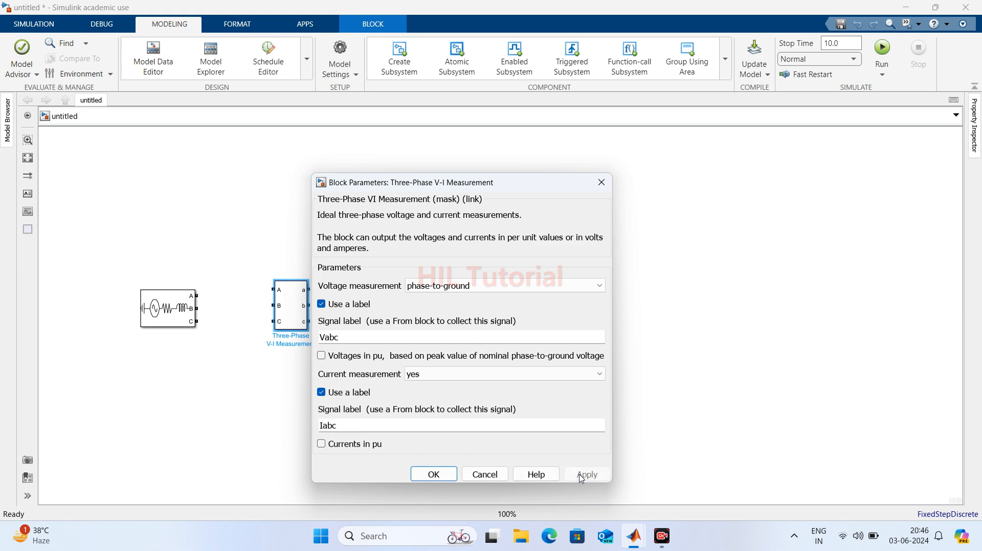
left_click(433, 474)
- Move the V-I Measurement block closer to the source and connect phases A, B and C between the two blocks
left_click_drag(297, 309, 263, 311)
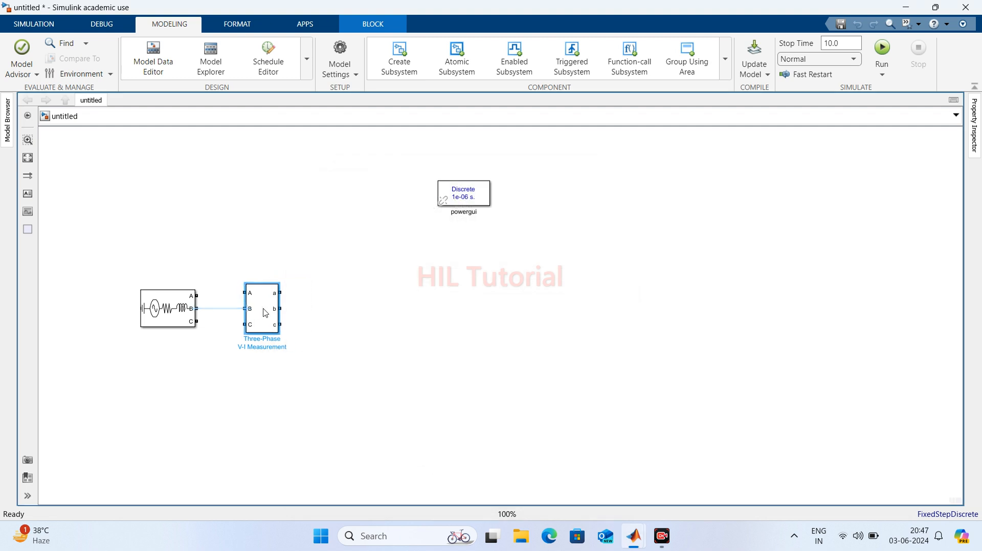
left_click_drag(196, 295, 245, 293)
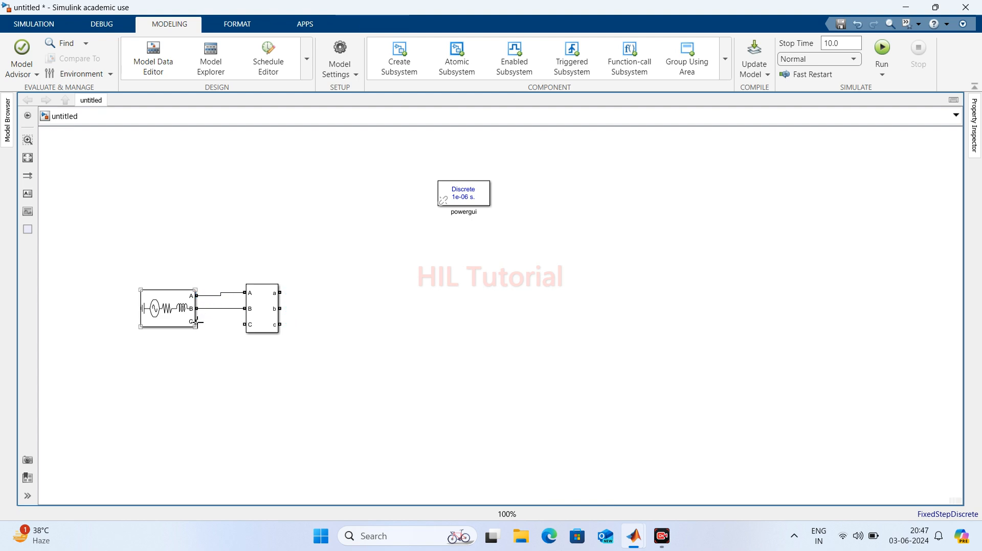
left_click_drag(197, 321, 251, 324)
left_click(341, 309)
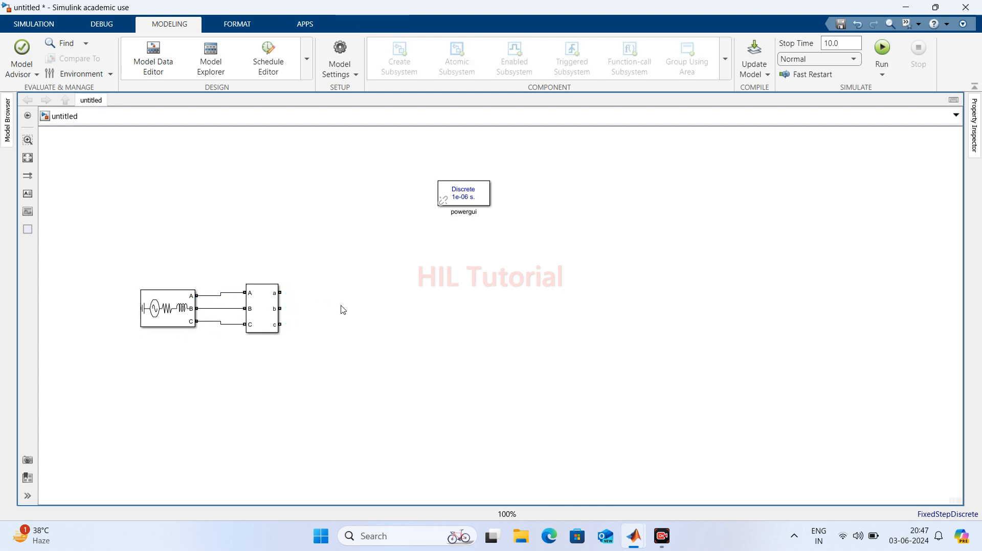
- Add a Three-Phase Parallel RLC Load block from Specialized Power Systems and place it below and to the right of the V-I Measurement block
double_click(369, 320)
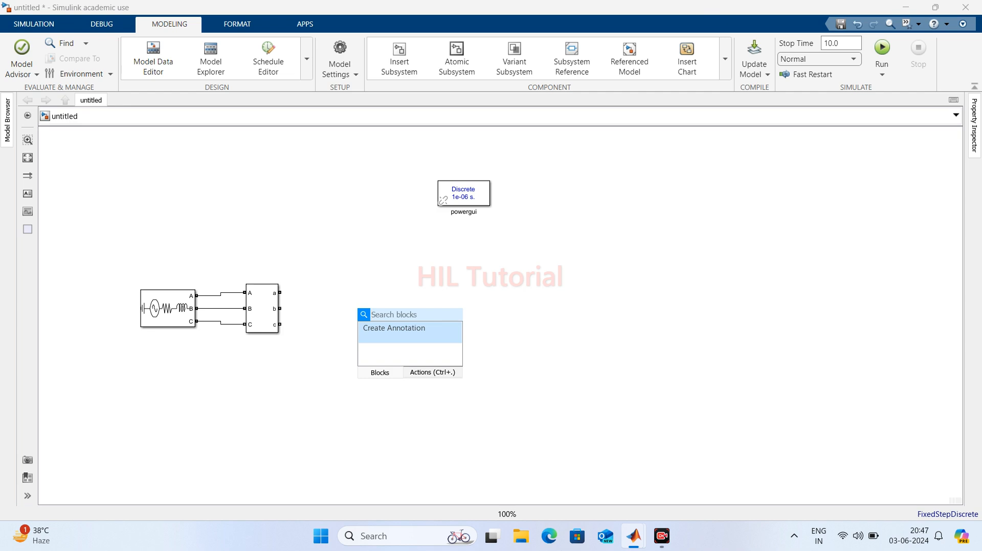
type("load")
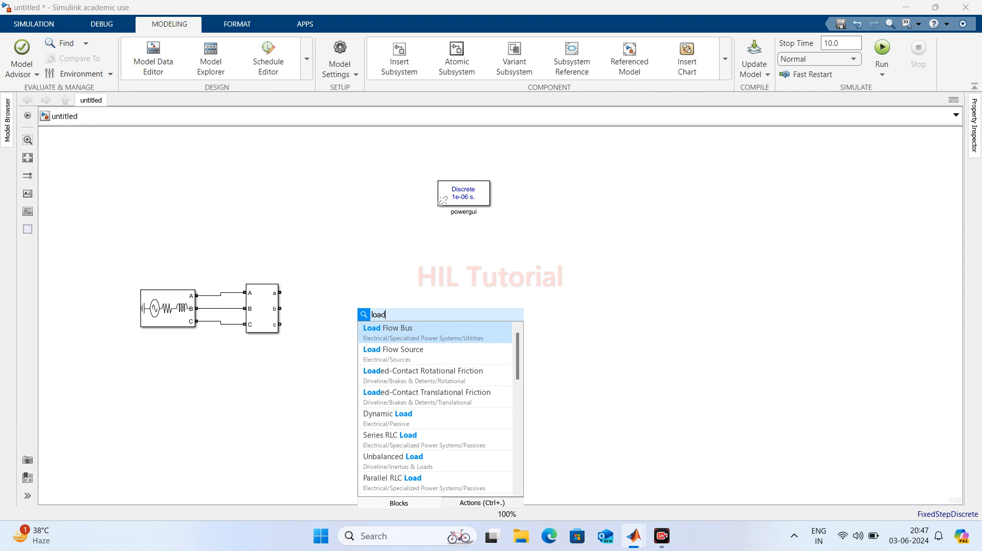
key("Down")
key("Down")
key("Down")
key("Down")
key("Down")
key("Down")
key("Down")
key("Down")
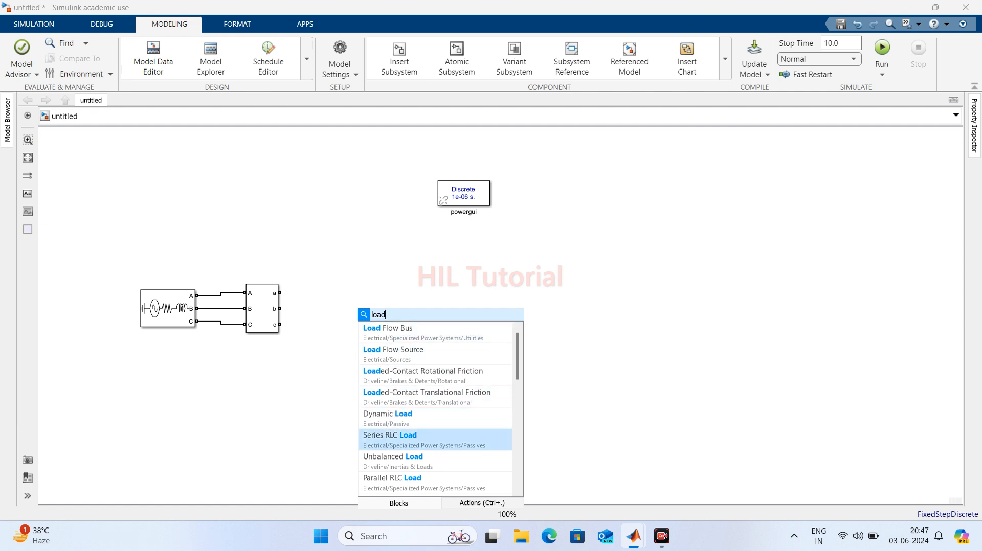
key("Down")
key("Down")
key("Down")
key("Down")
key("Down")
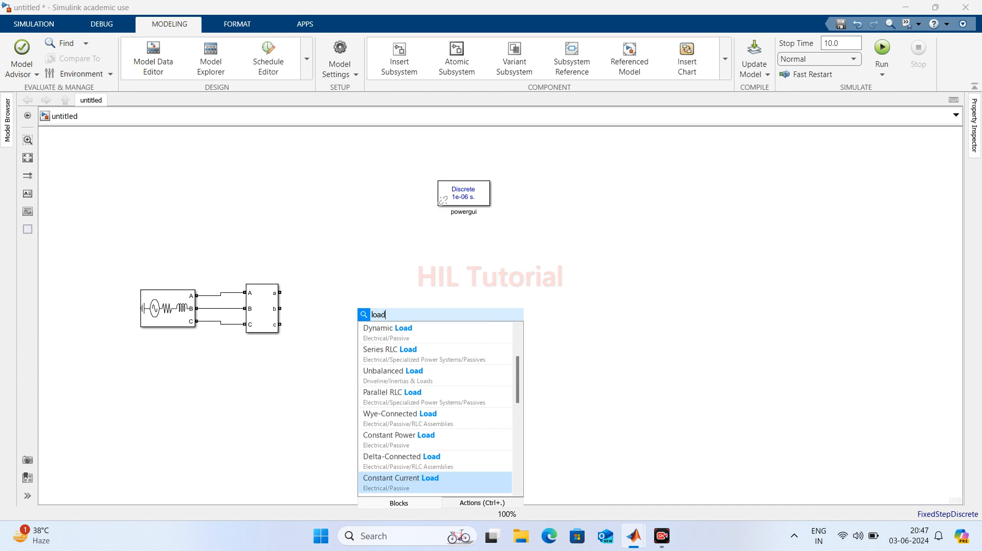
key("Down")
key("Down")
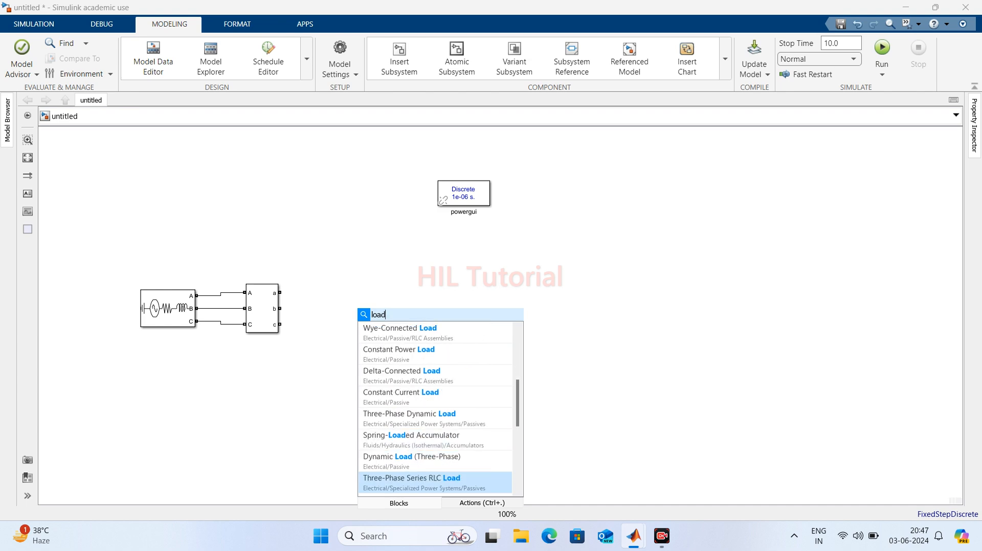
key("Down")
key("Down")
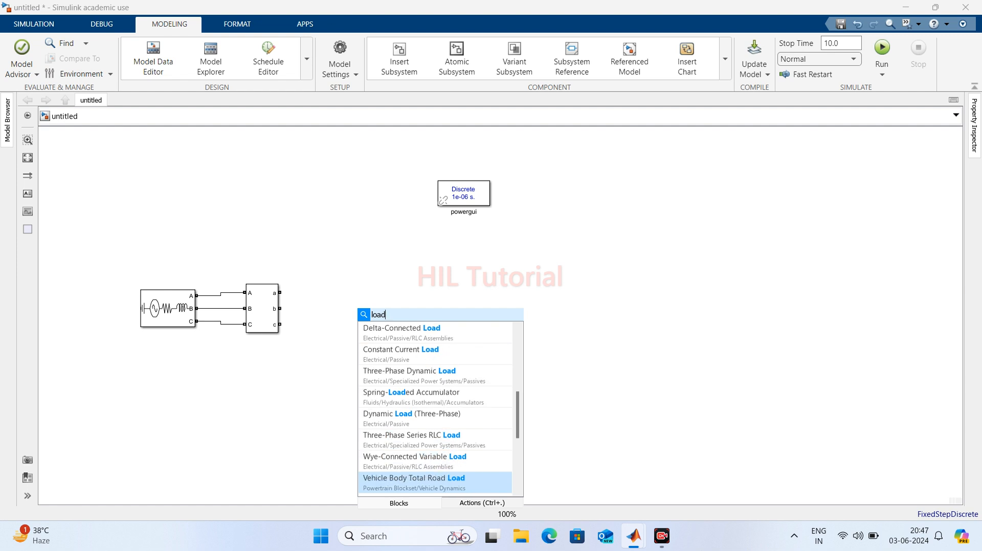
key("Down")
key("Down")
key("Down")
key("Down")
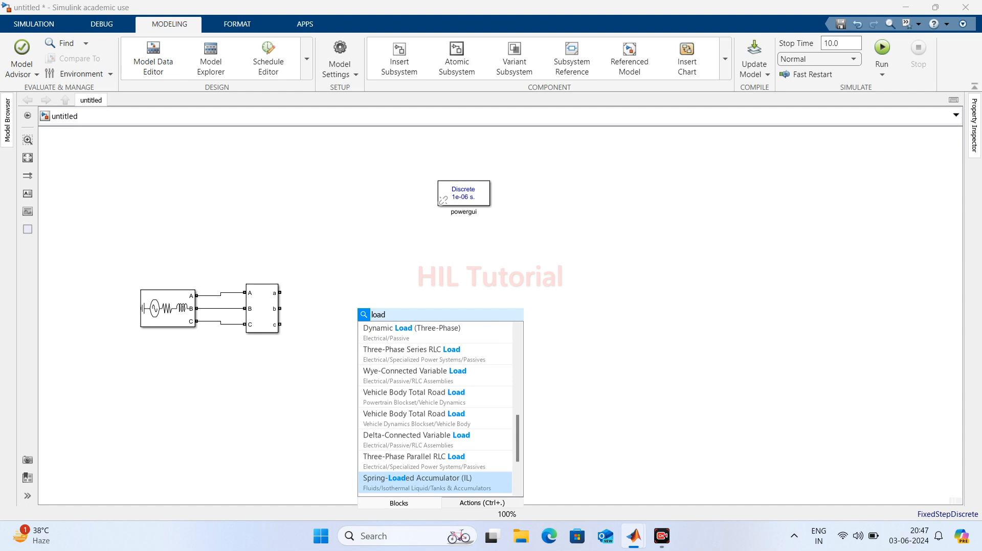
key("Up")
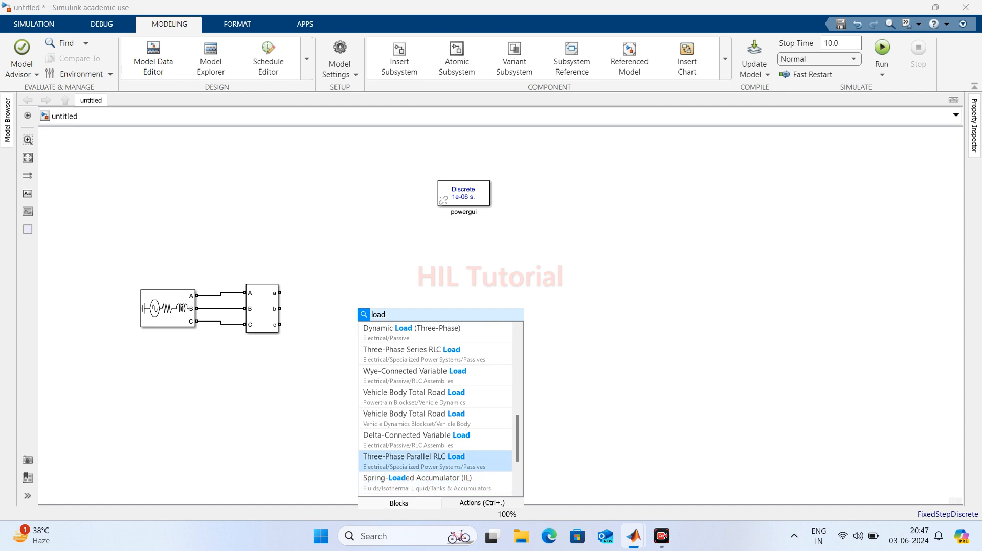
key("Return")
left_click_drag(369, 325, 356, 445)
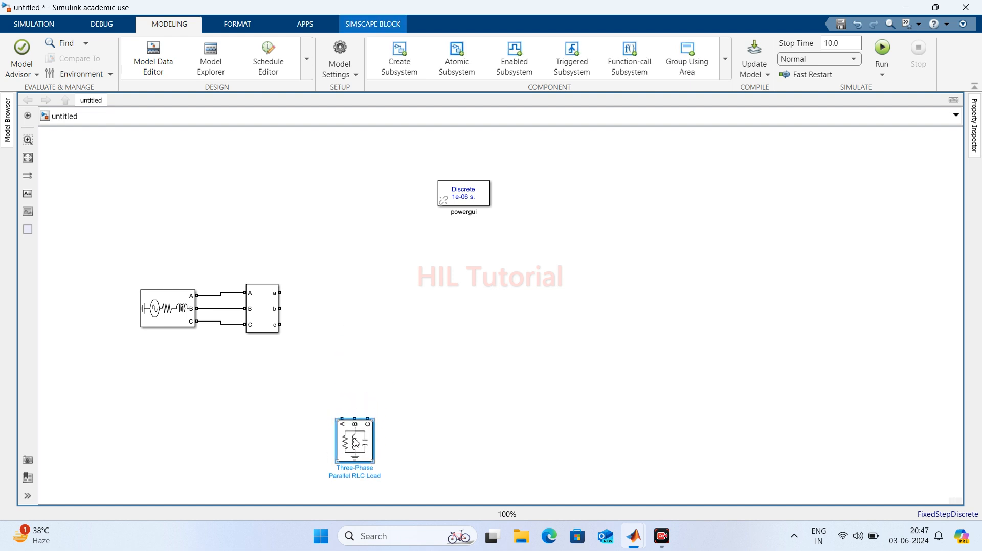
- Set the Three-Phase Parallel RLC Load's nominal phase-to-phase voltage to 415 V, nominal frequency to 50 Hz and active power to 200e3 W
double_click(357, 443)
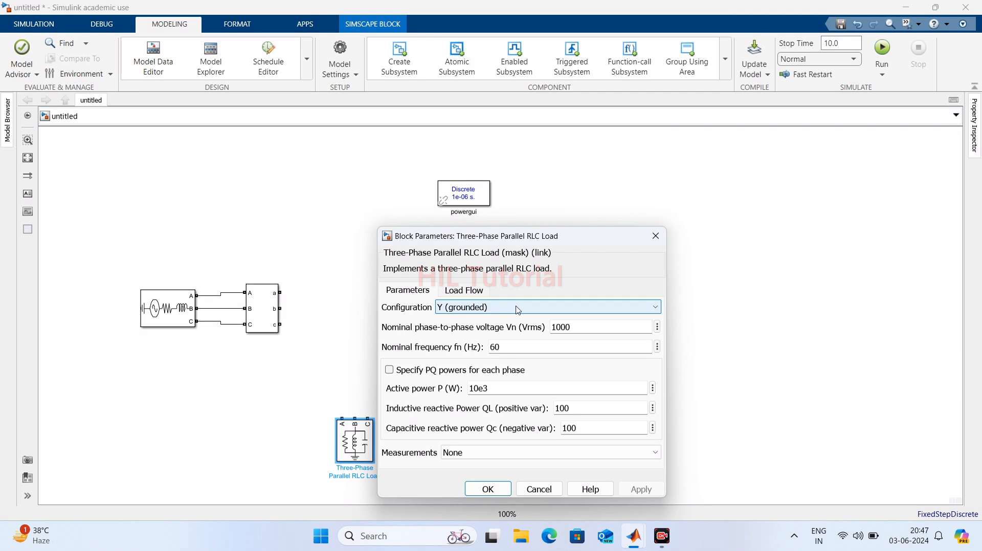
double_click(578, 328)
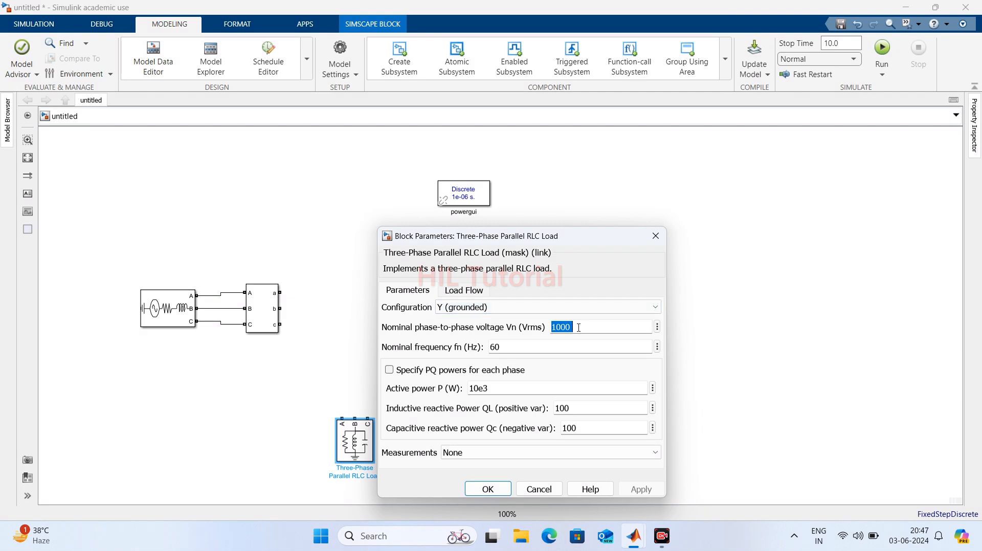
type("415")
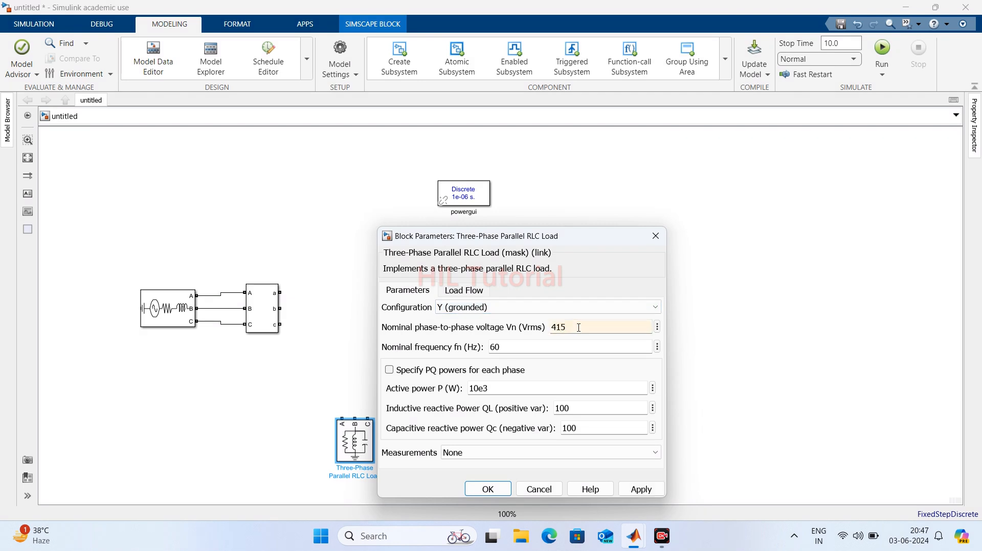
double_click(524, 347)
type("5")
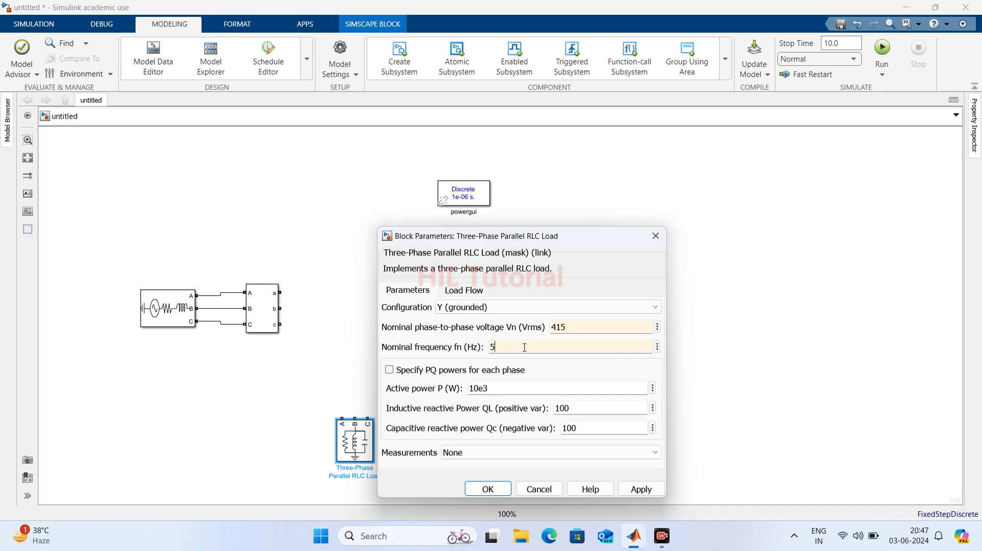
double_click(510, 388)
type("20")
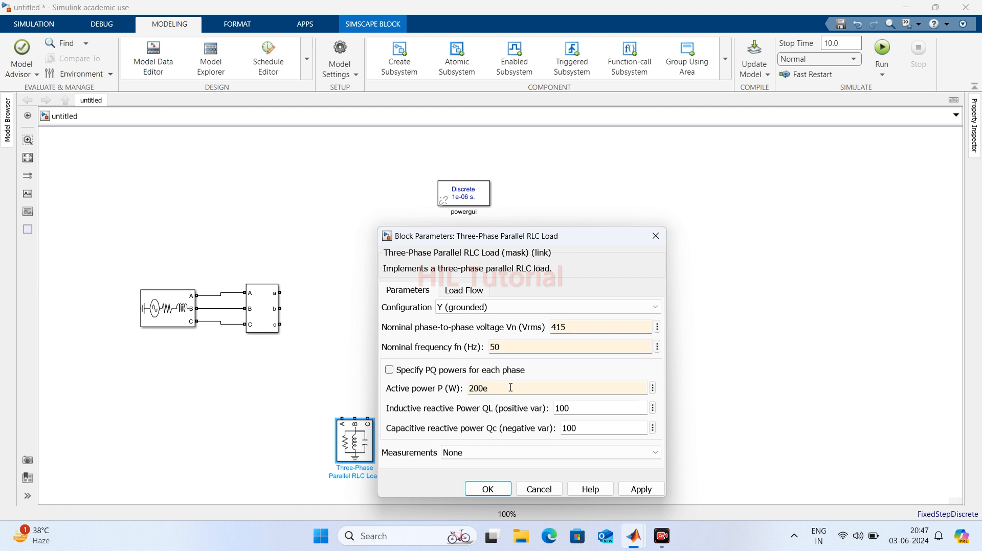
- Set the load's inductive reactive power to 100e3 var and capacitive reactive power to 0, confirm, and shift the block slightly left
double_click(574, 409)
left_click(574, 409)
type("e3")
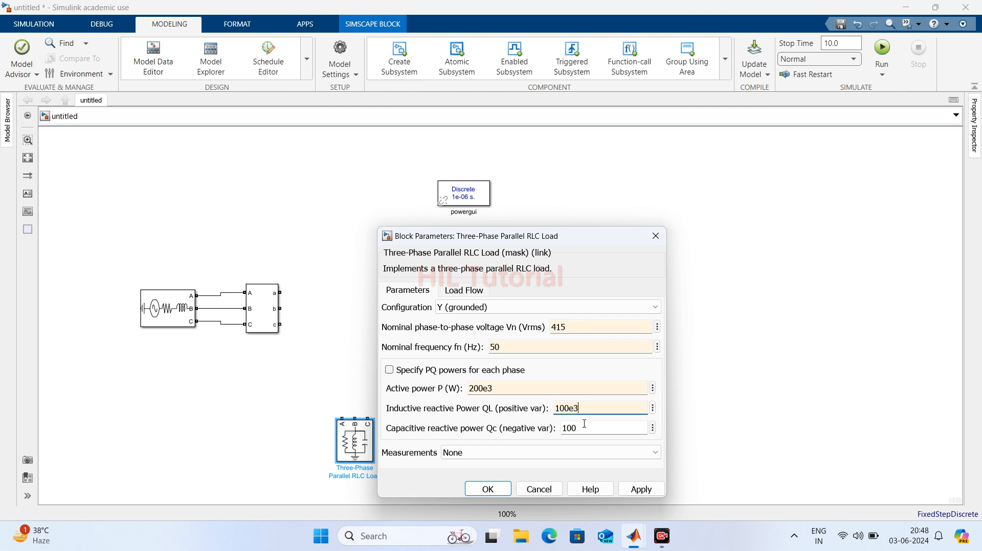
double_click(584, 429)
type("0")
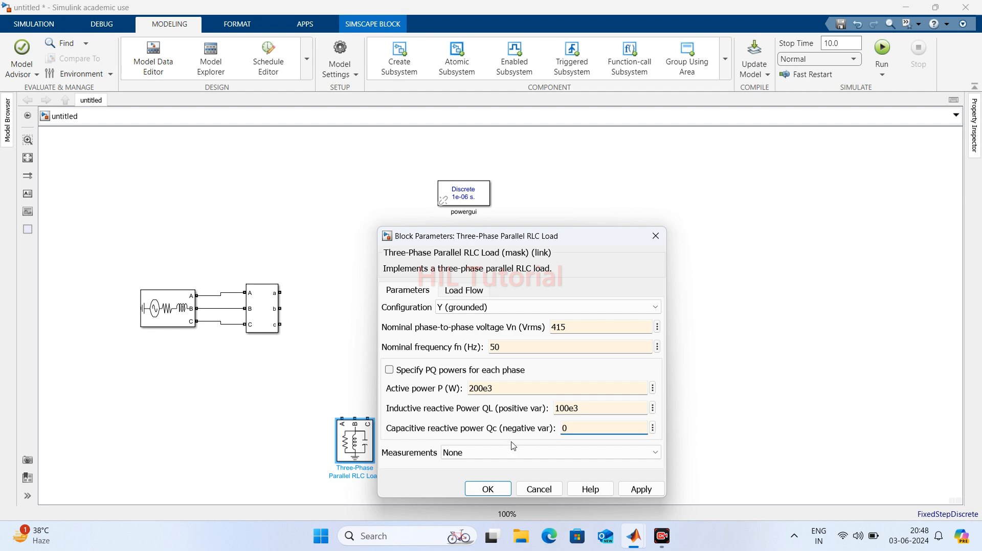
left_click(641, 491)
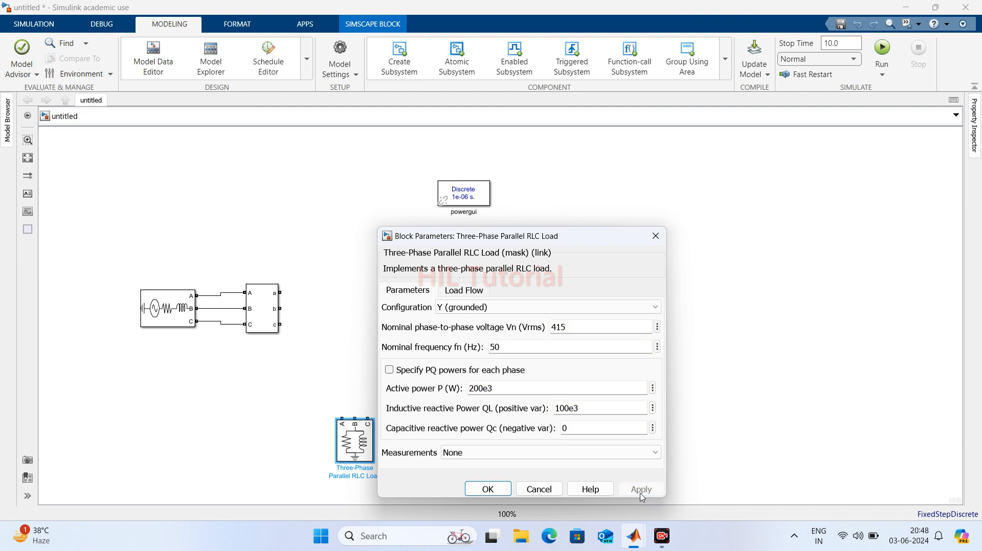
left_click(488, 489)
mouse_move(356, 450)
left_mouse_down()
mouse_move(343, 458)
mouse_move(350, 454)
left_mouse_up()
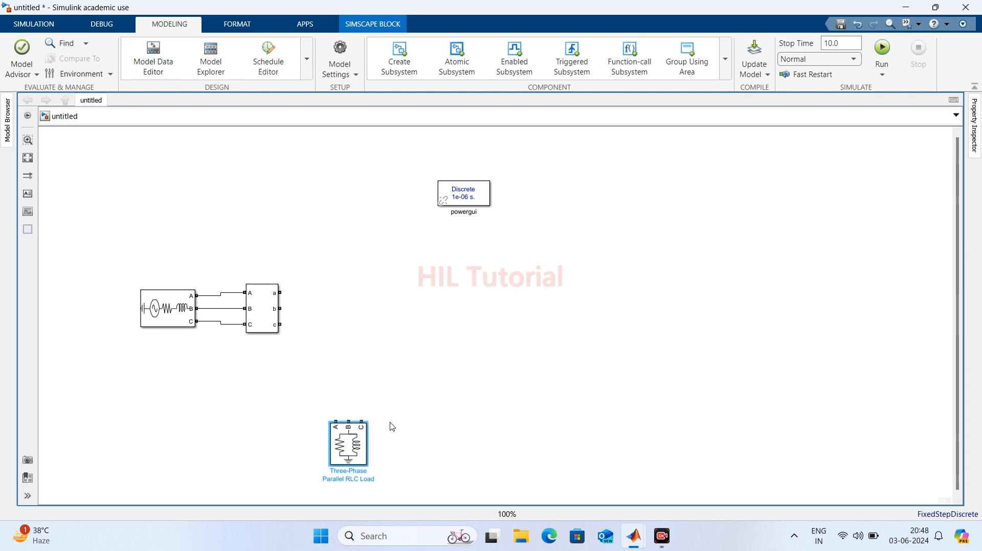
- Duplicate the V-I Measurement block above and to the right of the load, and set the copy's signal labels to Vabcl and Iabcl
left_click(267, 322)
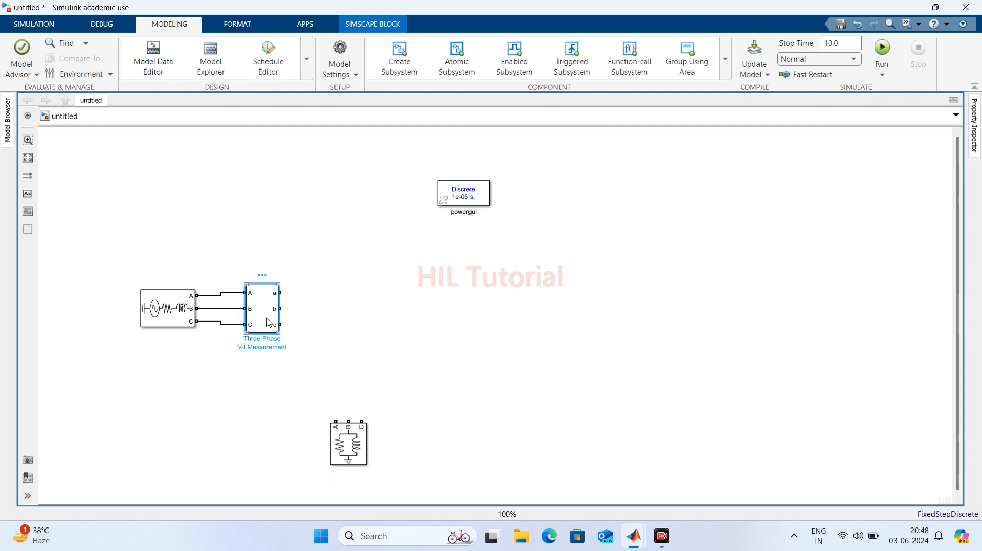
left_click_drag(269, 322, 431, 378)
double_click(432, 378)
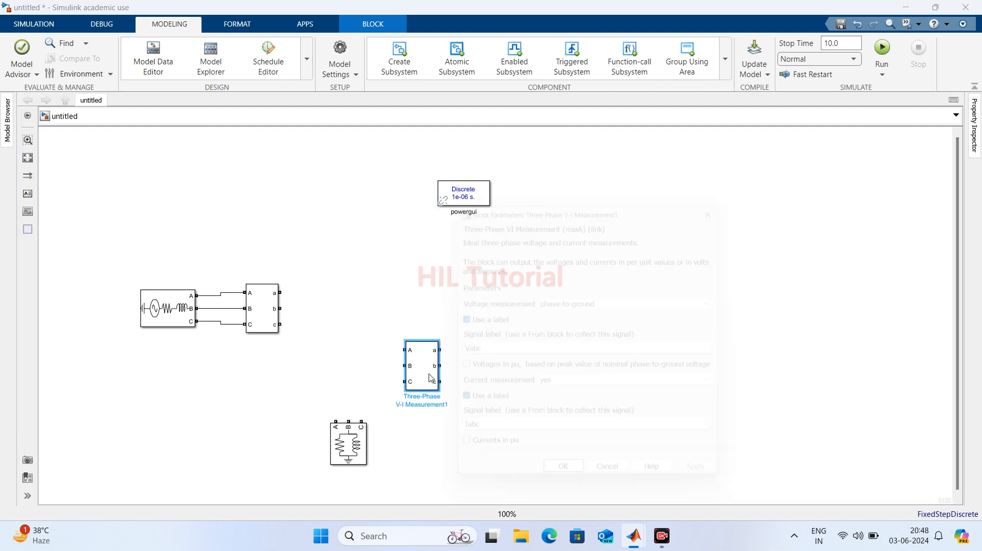
double_click(475, 352)
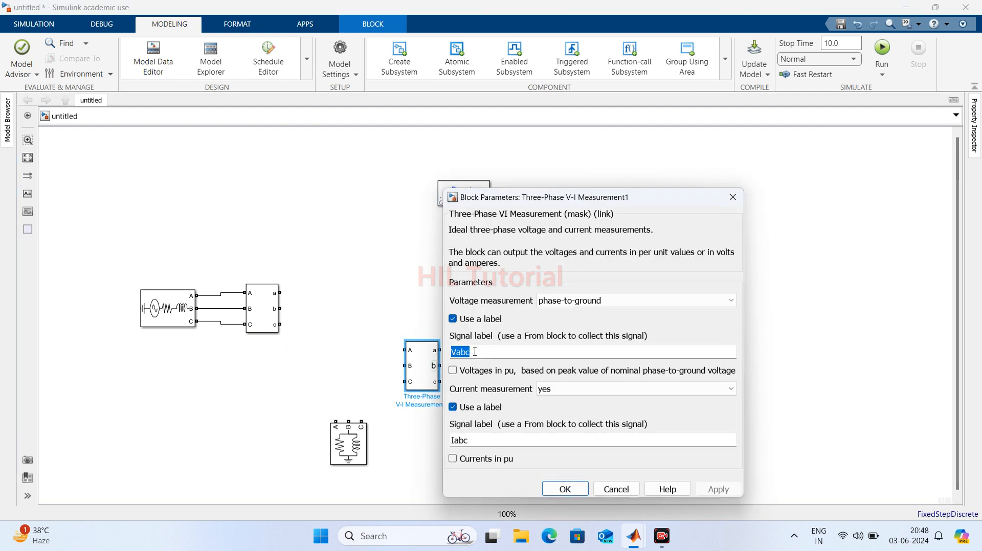
left_click(475, 352)
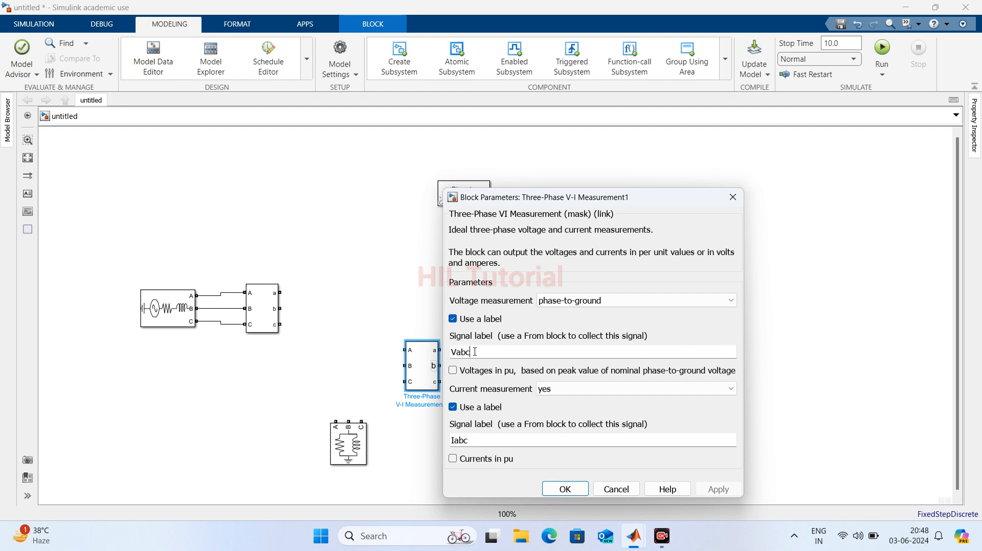
type("L")
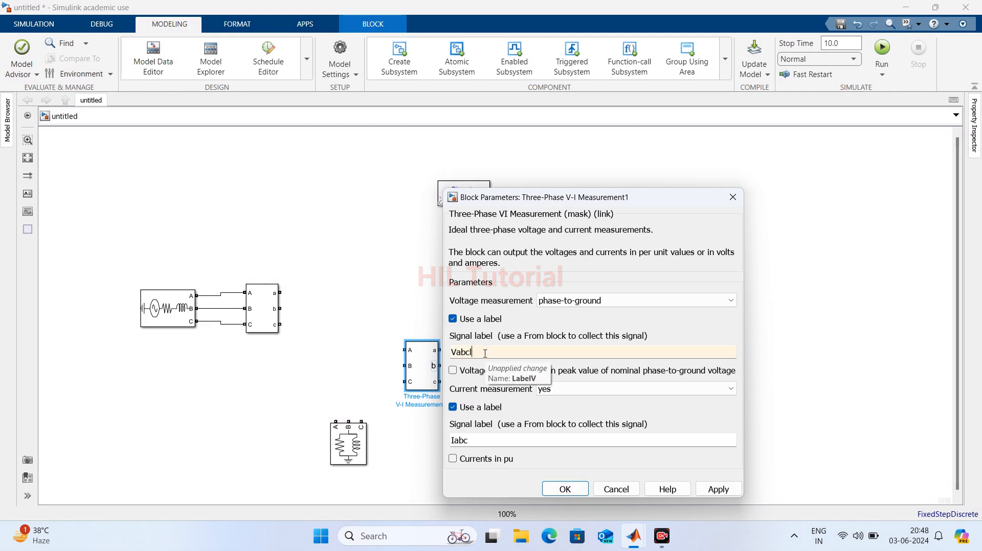
double_click(476, 441)
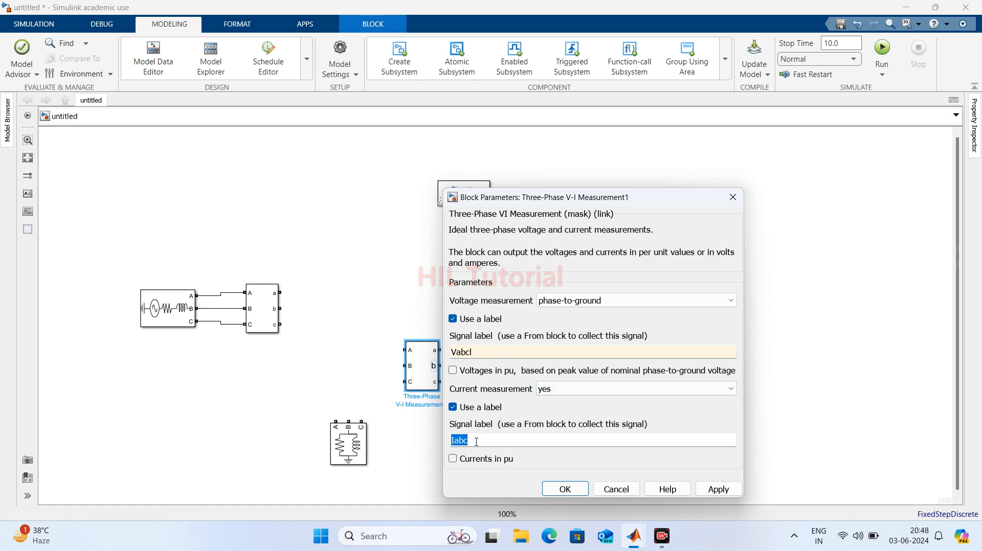
left_click(477, 441)
type("l")
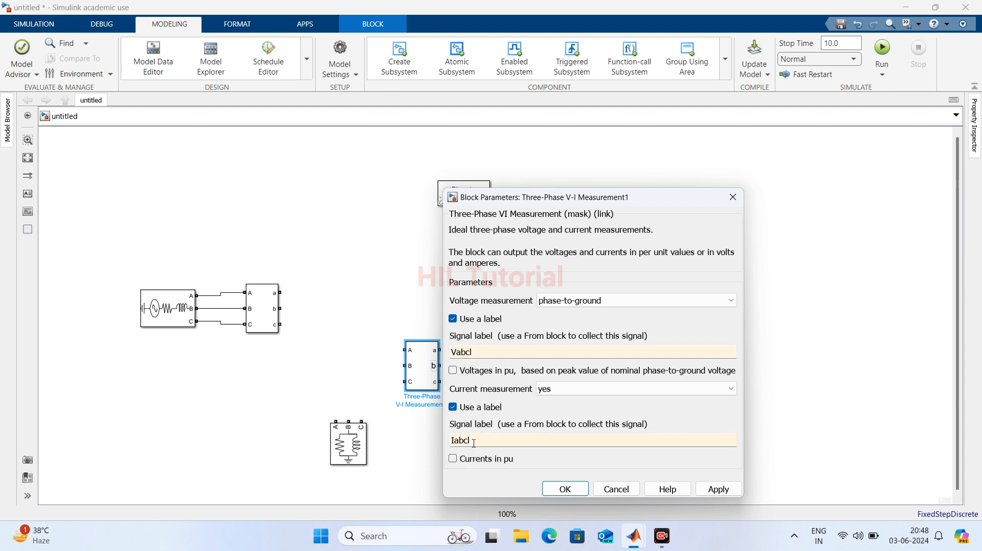
left_click(567, 490)
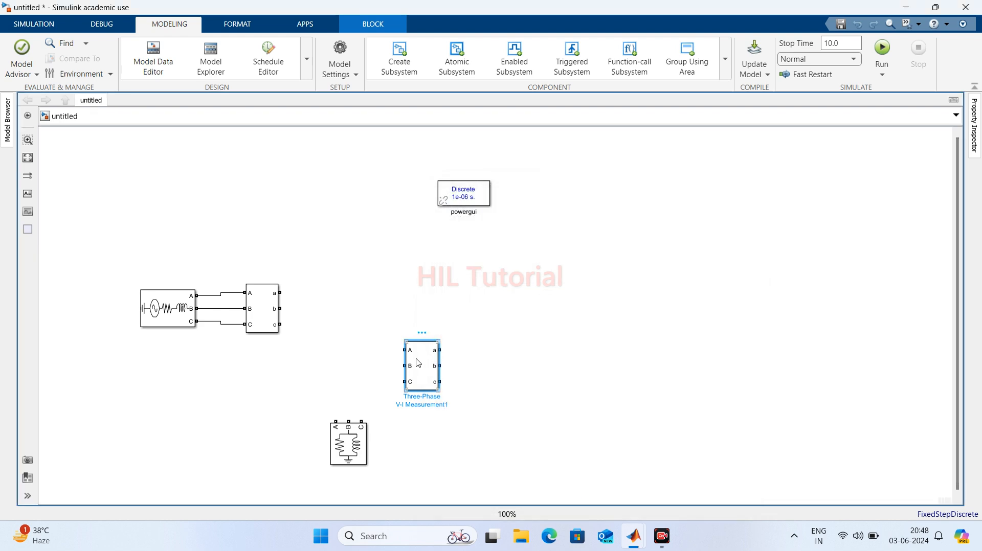
- Rotate the copied V-I Measurement block by three quarter turns and place it directly above the load
key("ctrl+r")
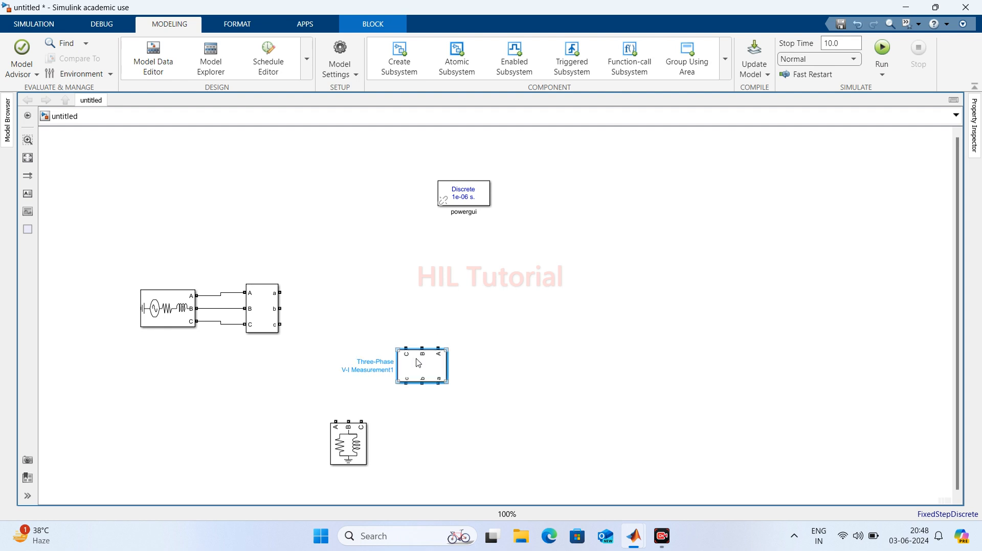
key("ctrl+r")
key("ctrl+r")
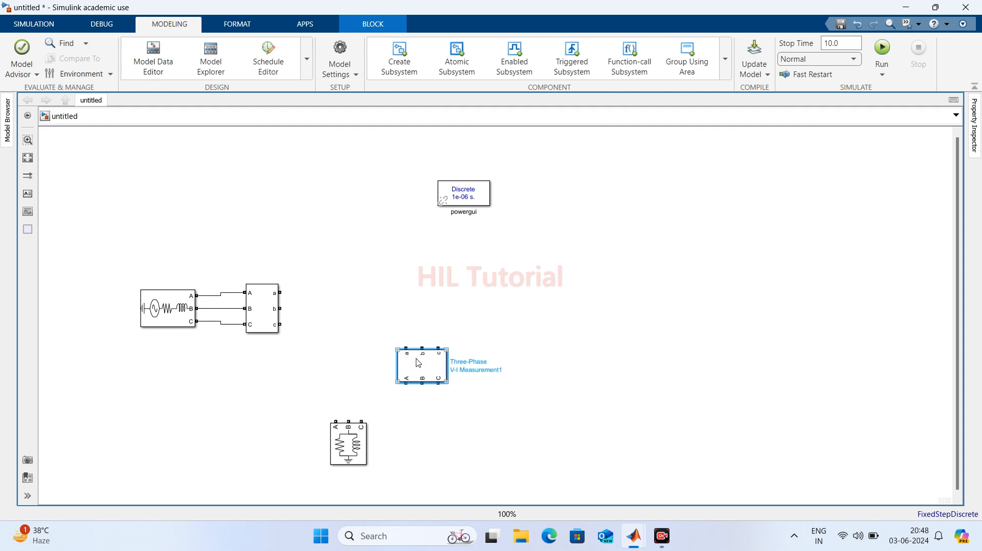
left_click_drag(418, 363, 347, 364)
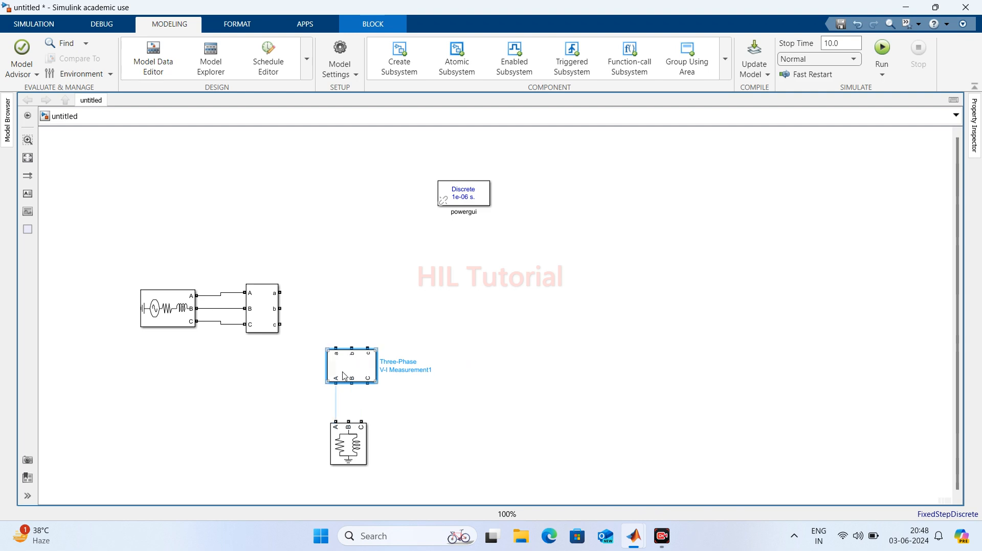
- Try connecting the copied measurement block's phases A, B and C to the load and its port a to the first measurement block
left_click(350, 410)
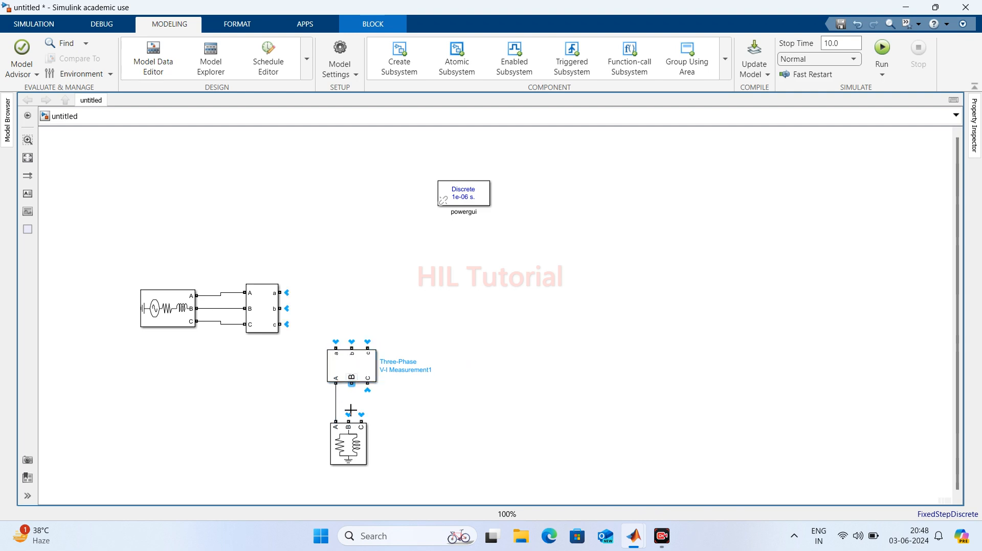
left_click_drag(350, 411, 349, 421)
left_click_drag(367, 385, 361, 421)
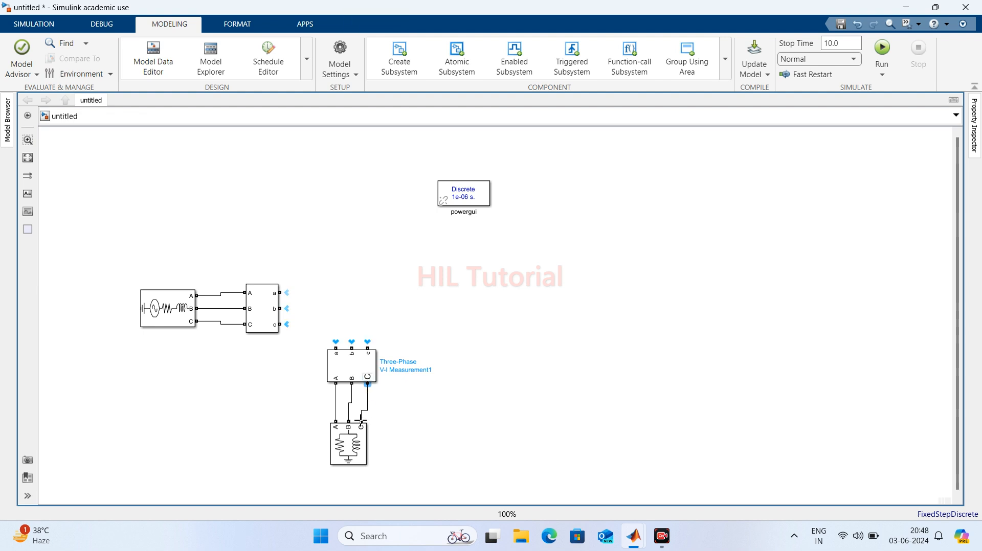
left_click_drag(335, 348, 280, 292)
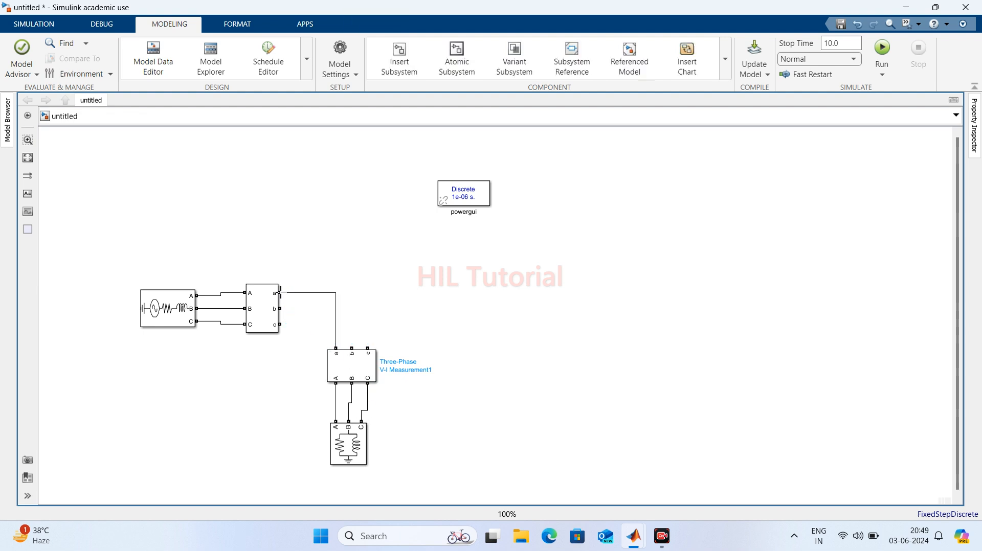
- Delete the line between the two measurement blocks and the three lines between the copied block and the load
left_click(310, 293)
key("Delete")
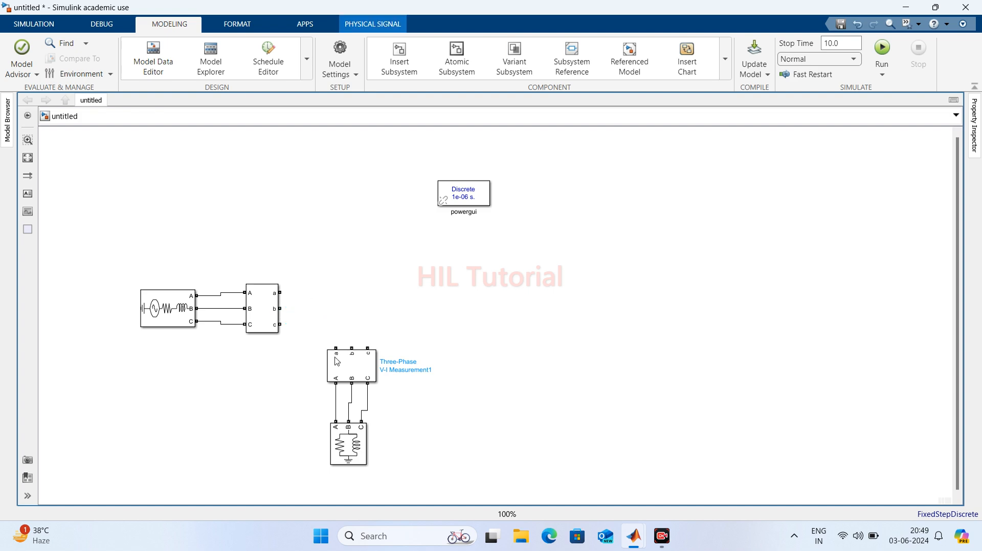
left_click_drag(313, 401, 399, 404)
key("Delete")
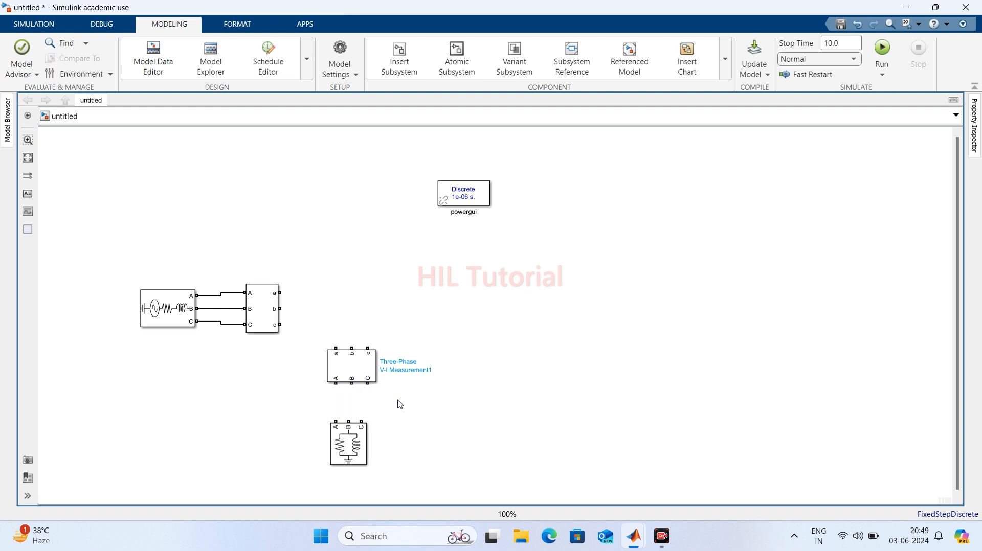
- Flip the copied V-I Measurement block to reverse its phase order, and dismiss the save dialog without saving
left_click(357, 367)
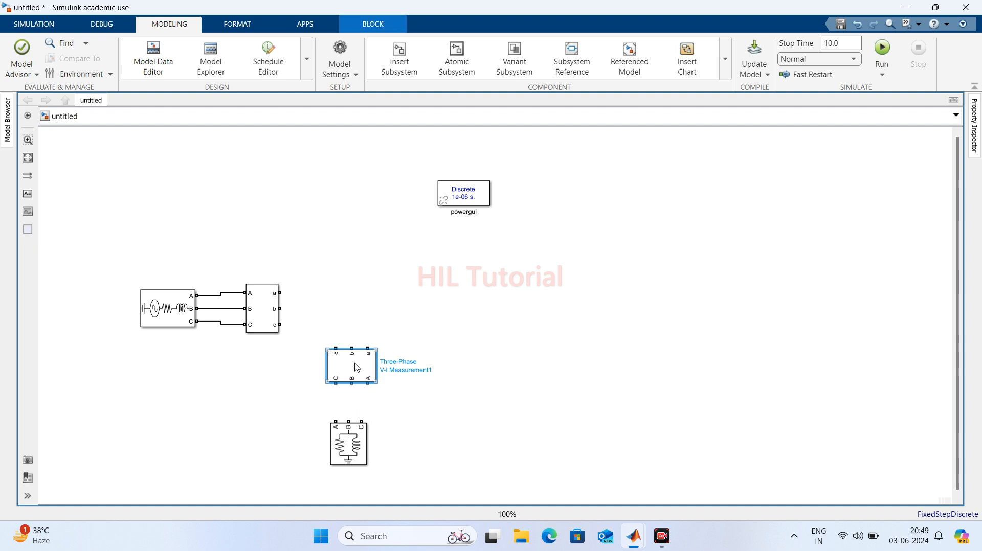
double_click(358, 367)
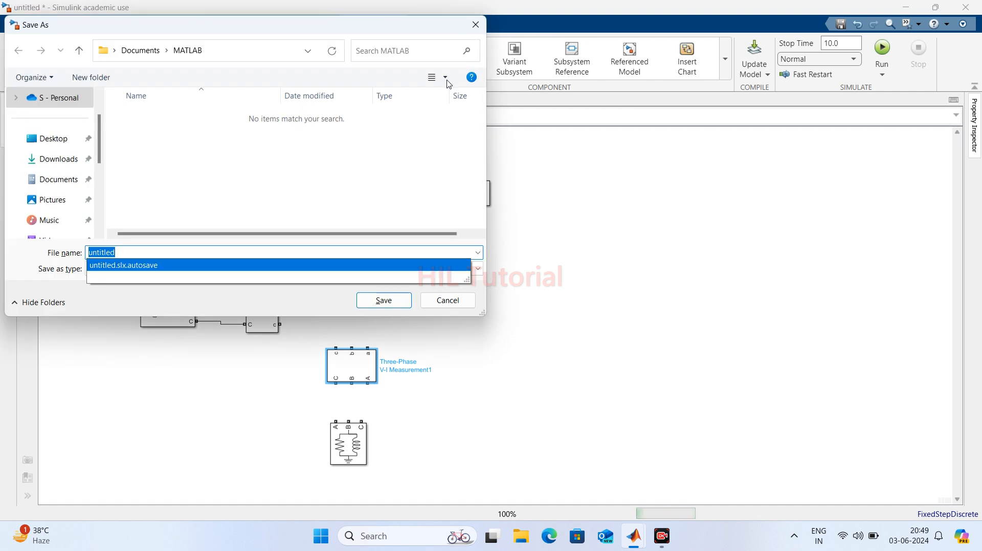
left_click(476, 26)
left_click(476, 26)
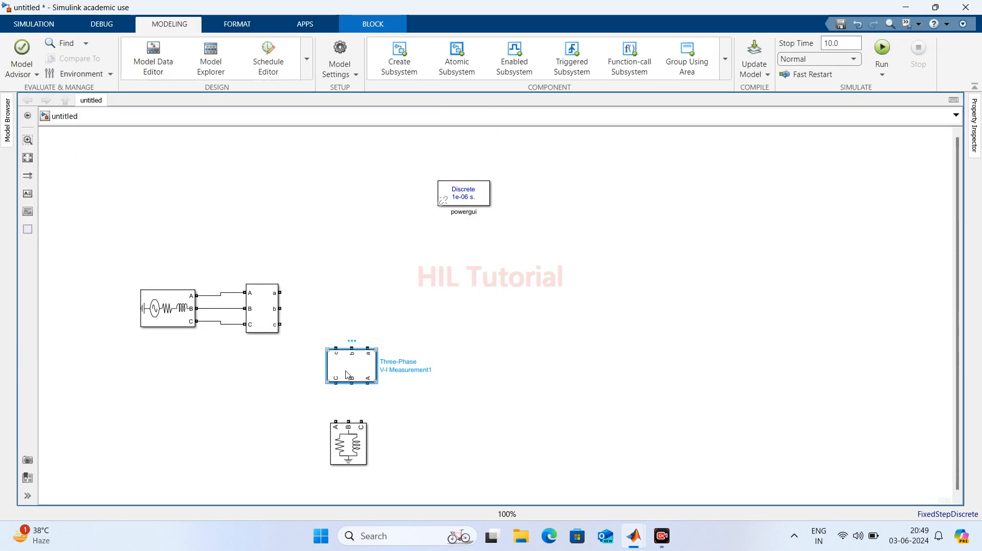
- Try flipping all blocks of the model together and flip them back to their original layout
key("ctrl+i")
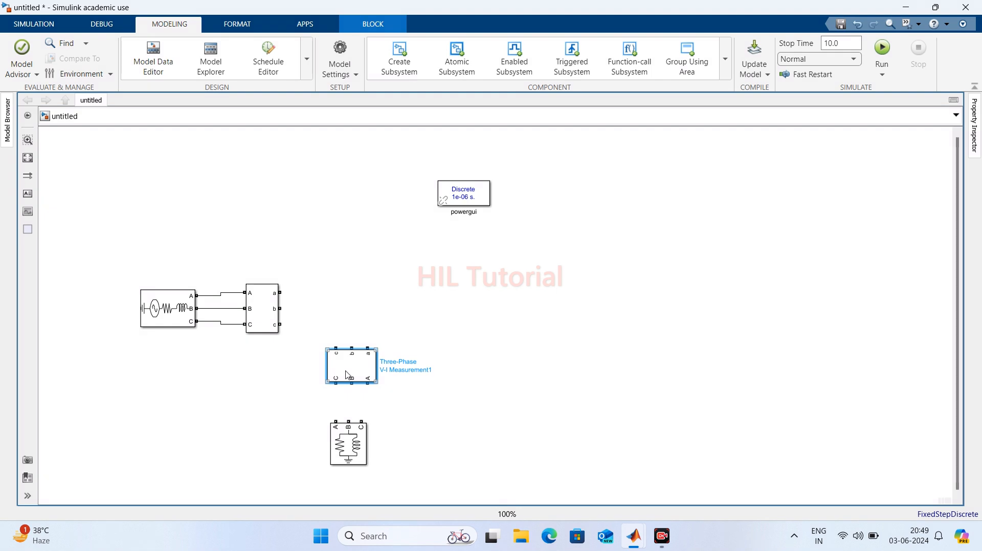
key("ctrl+a")
key("ctrl+i")
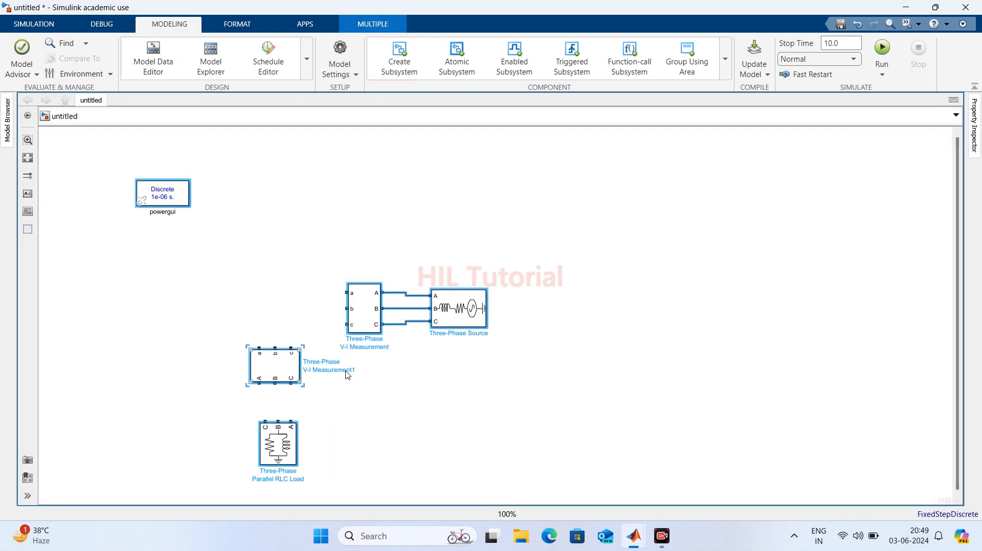
key("ctrl+i")
left_click(397, 292)
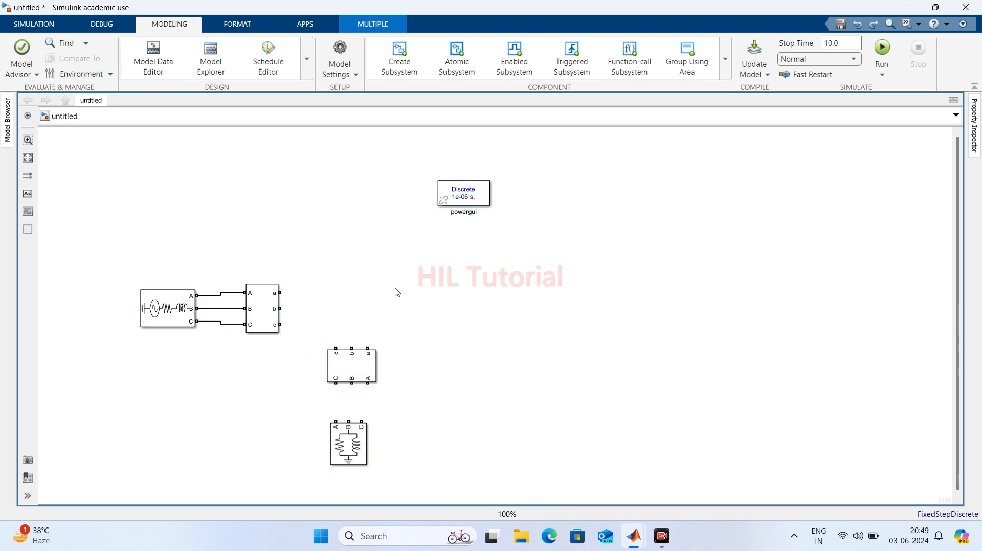
- Rotate the copied V-I Measurement block by 180 degrees so inputs A, B, C face up and outputs a, b, c face the load
left_click(360, 372)
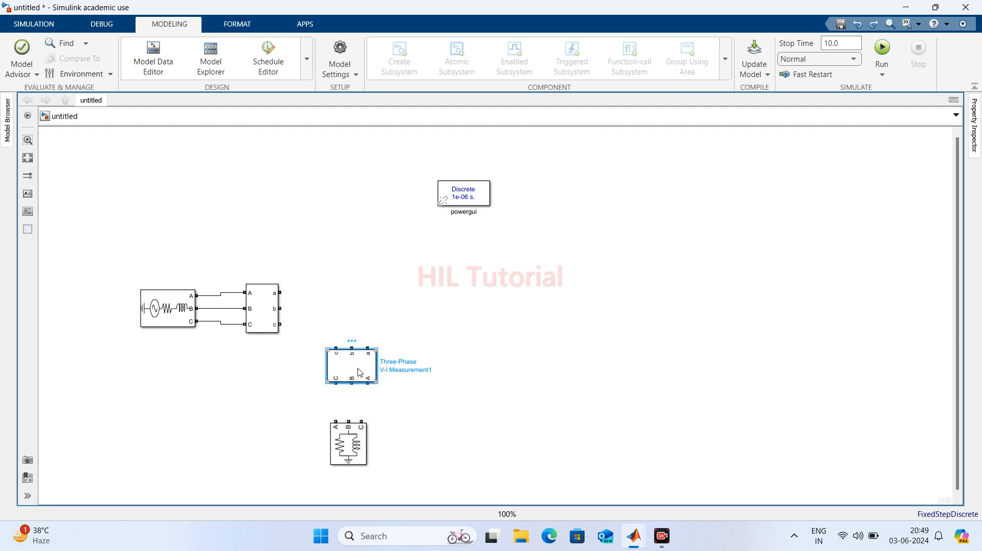
key("ctrl+r")
key("ctrl+r")
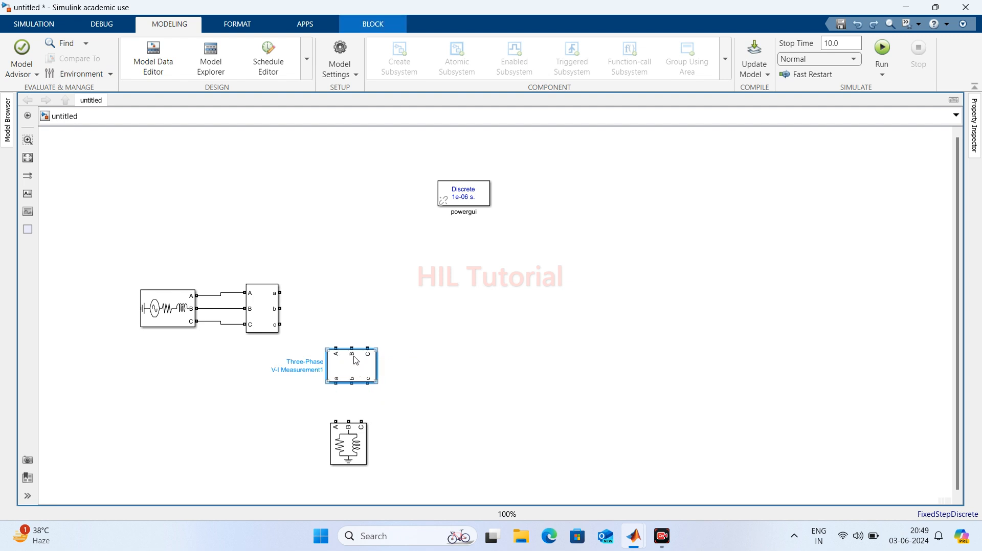
- Wire the copied V-I Measurement block phase by phase between the first measurement block and the load, and move it down closer to the load
mouse_move(336, 348)
left_mouse_down()
mouse_move(284, 293)
mouse_move(331, 319)
mouse_move(352, 348)
left_mouse_up()
left_click_drag(280, 325, 368, 348)
left_click_drag(335, 383, 336, 420)
left_click_drag(352, 383, 348, 421)
left_click_drag(367, 383, 361, 420)
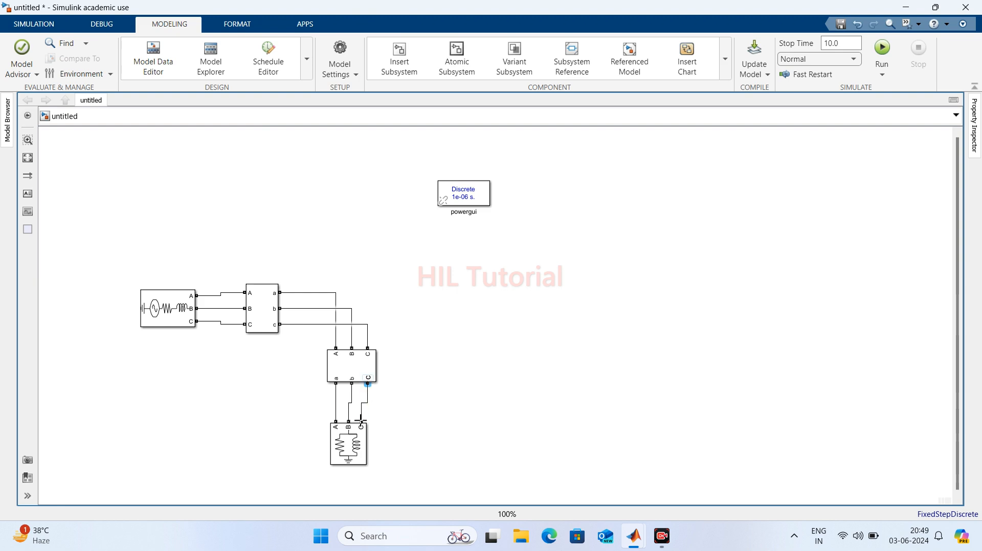
left_click_drag(356, 367, 355, 392)
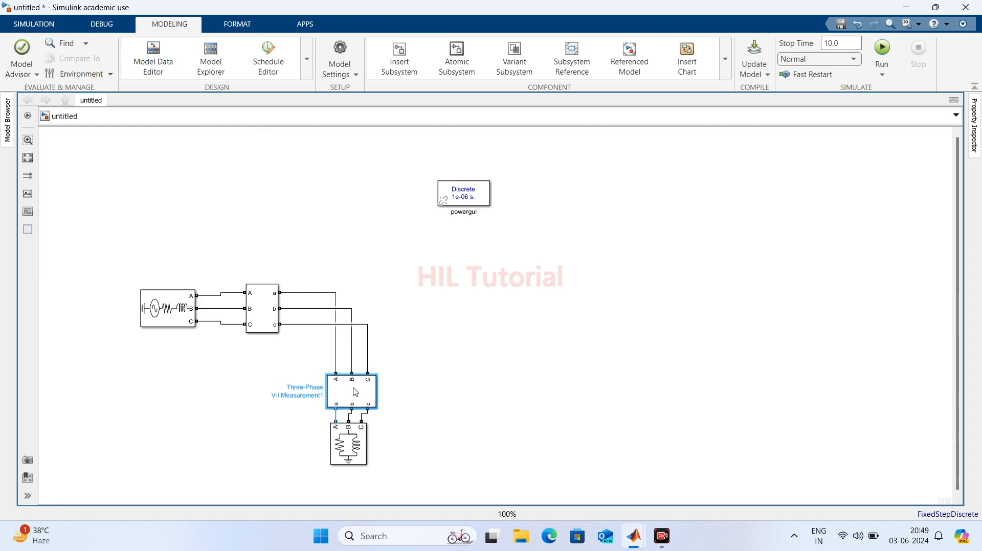
- Move the parallel RLC load and the load-side V-I Measurement block further down from the source line
left_click_drag(349, 437, 350, 467)
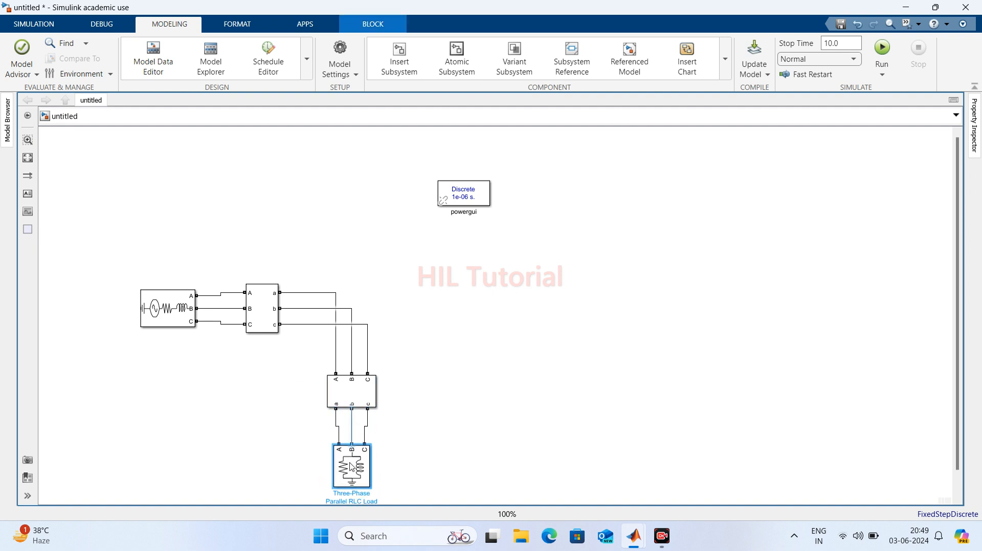
left_click_drag(357, 400, 357, 416)
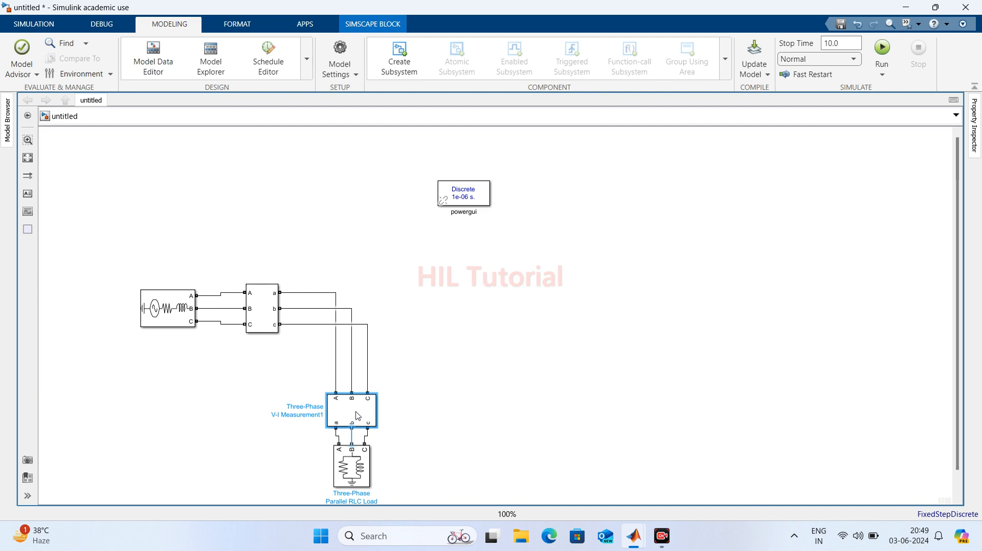
left_click(474, 339)
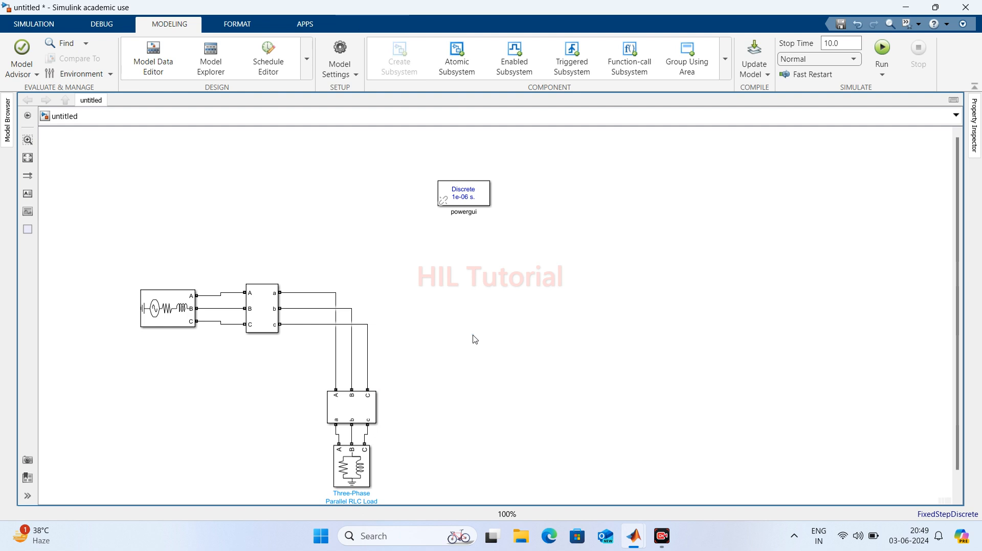
left_click(266, 304)
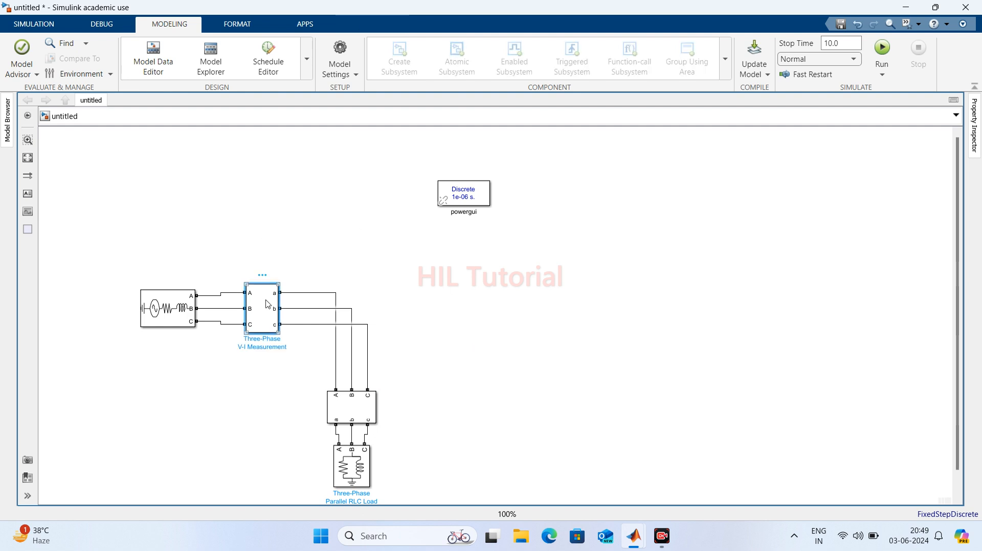
left_click(358, 412)
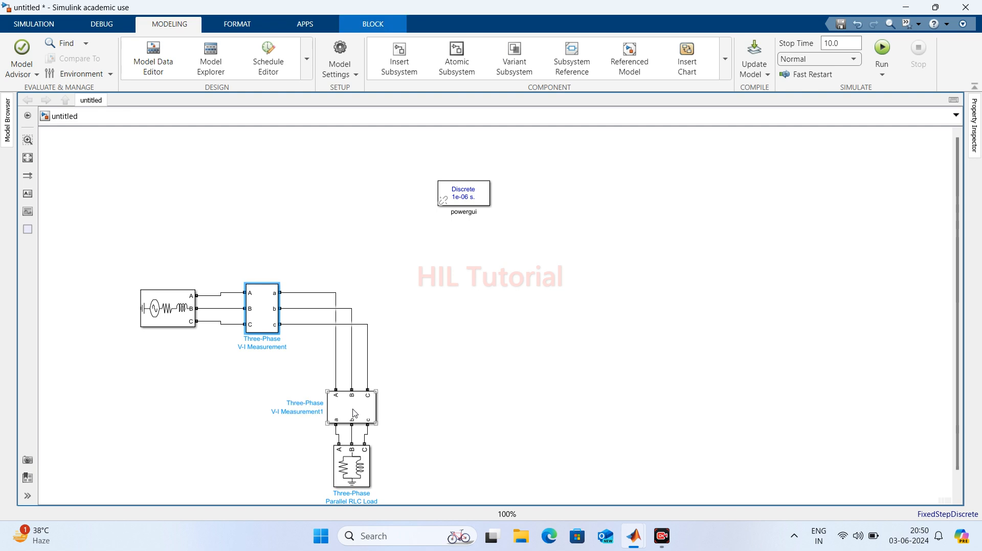
- Insert a From block and place it above the source-side V-I Measurement block
left_click(301, 239)
double_click(272, 244)
type("from")
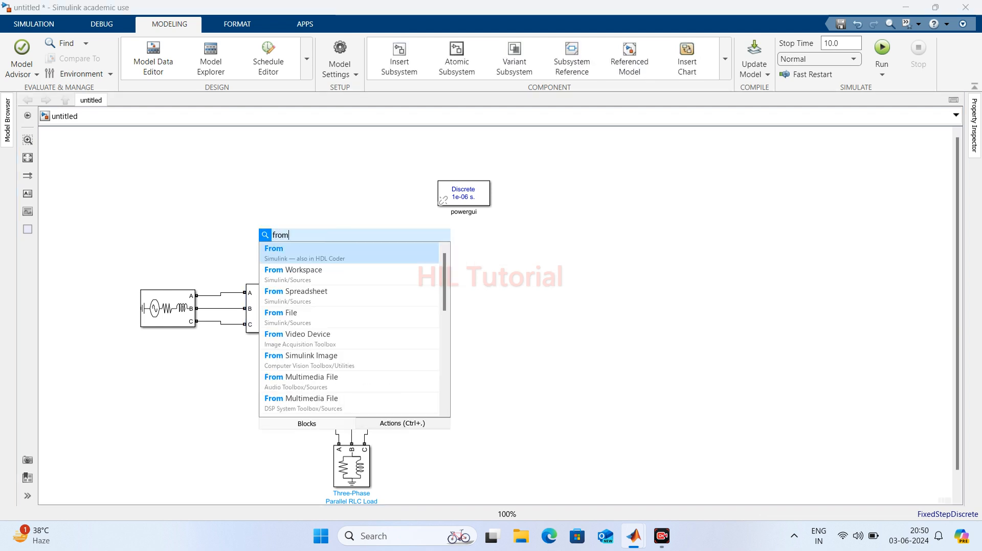
key("Return")
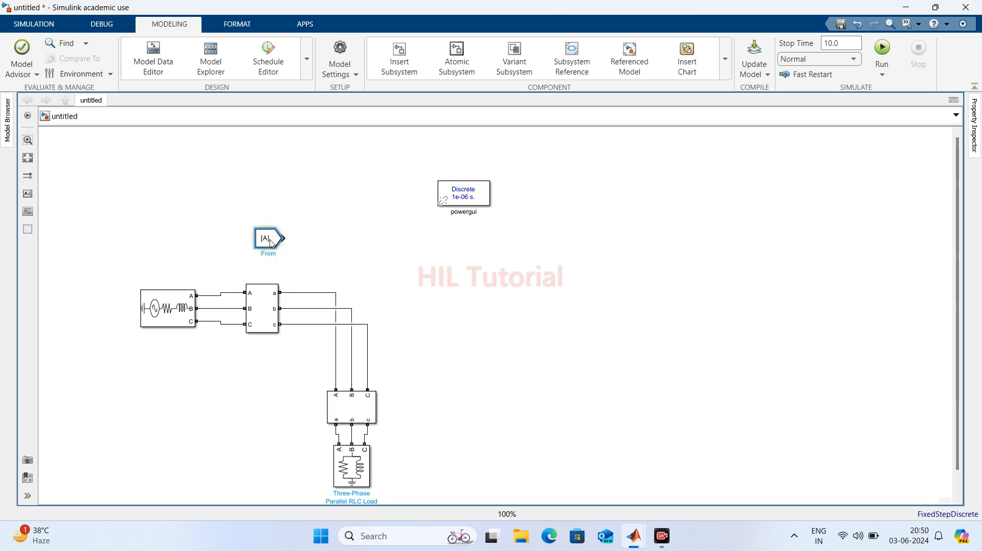
left_click_drag(270, 240, 269, 223)
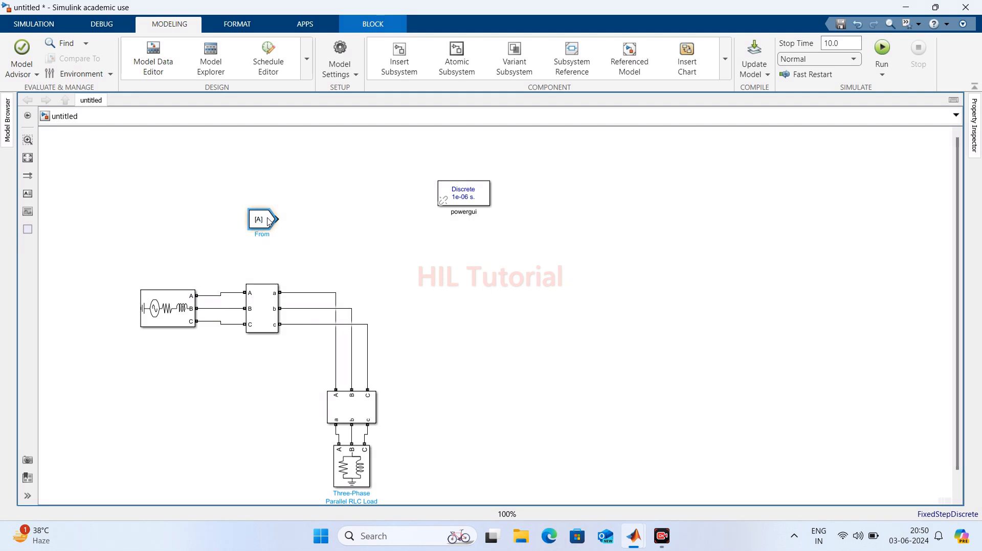
- Set the From block's Goto tag to Vabc and move the block further up
double_click(268, 220)
double_click(343, 226)
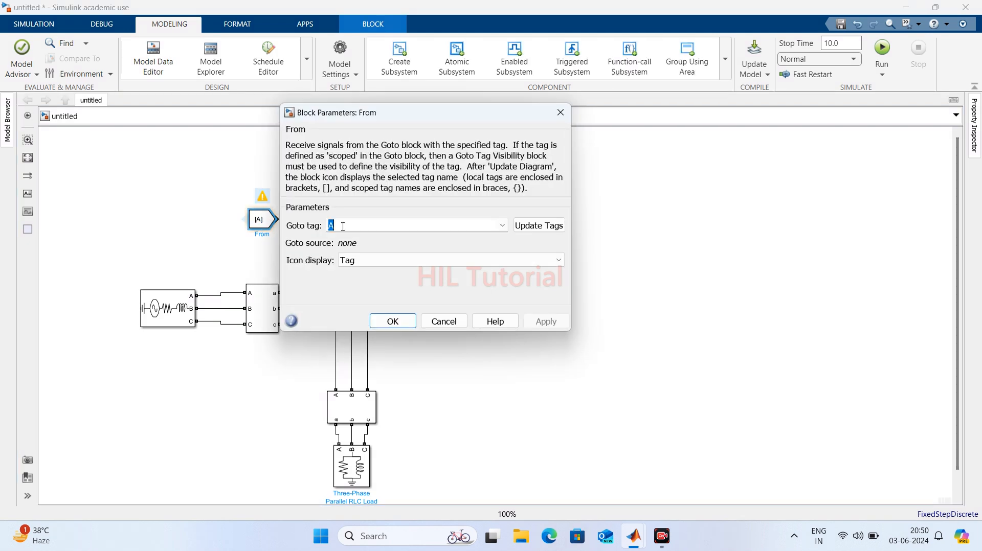
type("V")
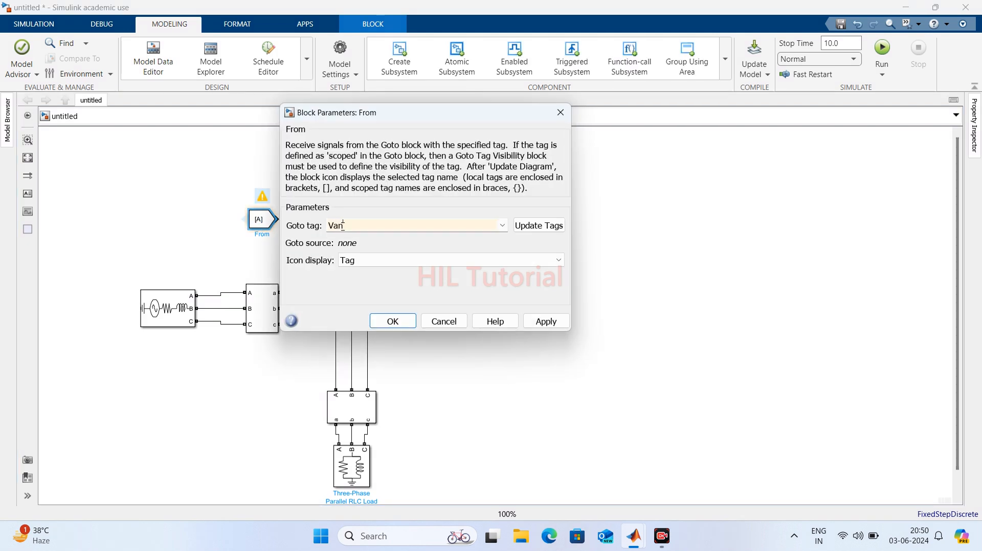
type("abc")
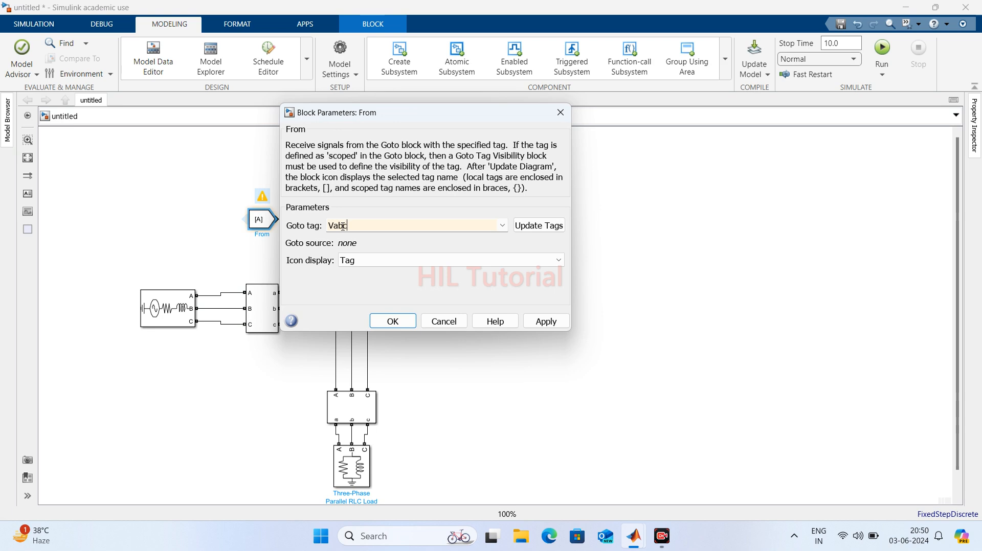
key("Return")
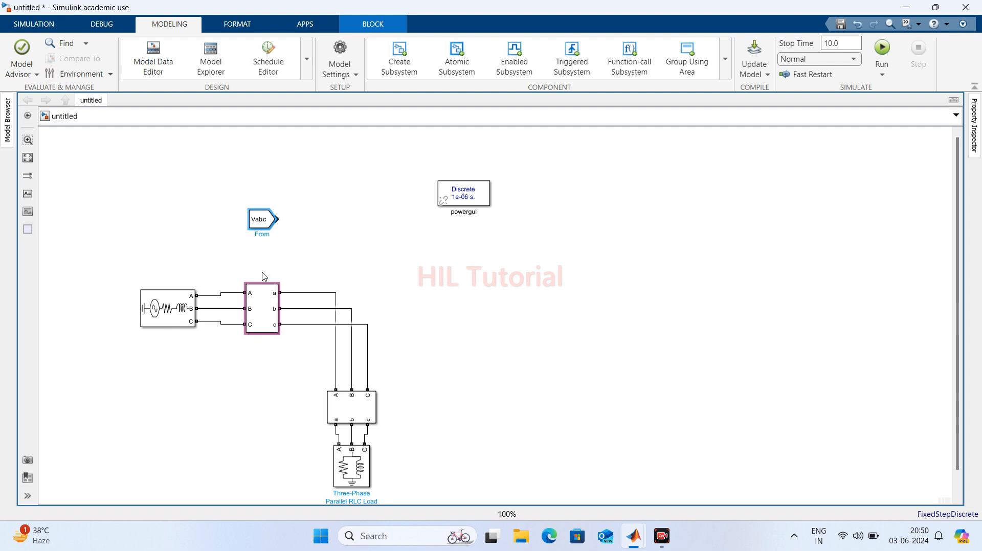
left_click_drag(262, 216, 264, 192)
left_click(264, 193)
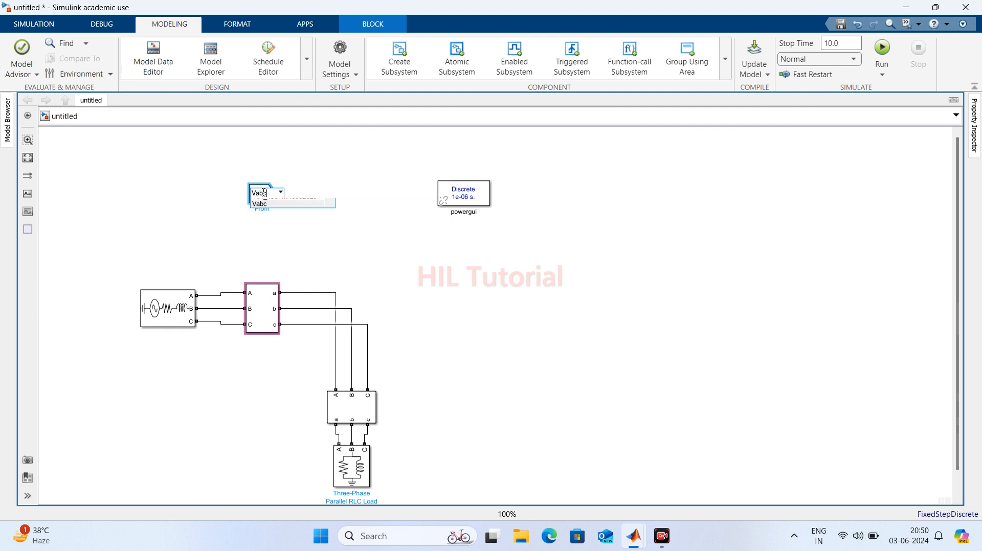
left_click(368, 193)
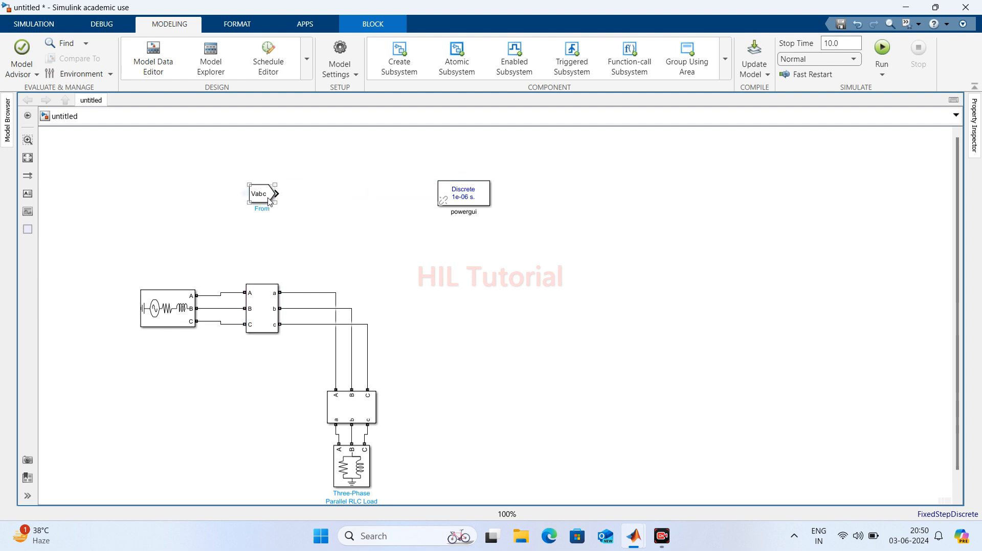
- Place a copy of the From block directly below the first and set its Goto tag to Iabc
left_click(264, 226)
key("ctrl+v")
left_click_drag(272, 230, 258, 222)
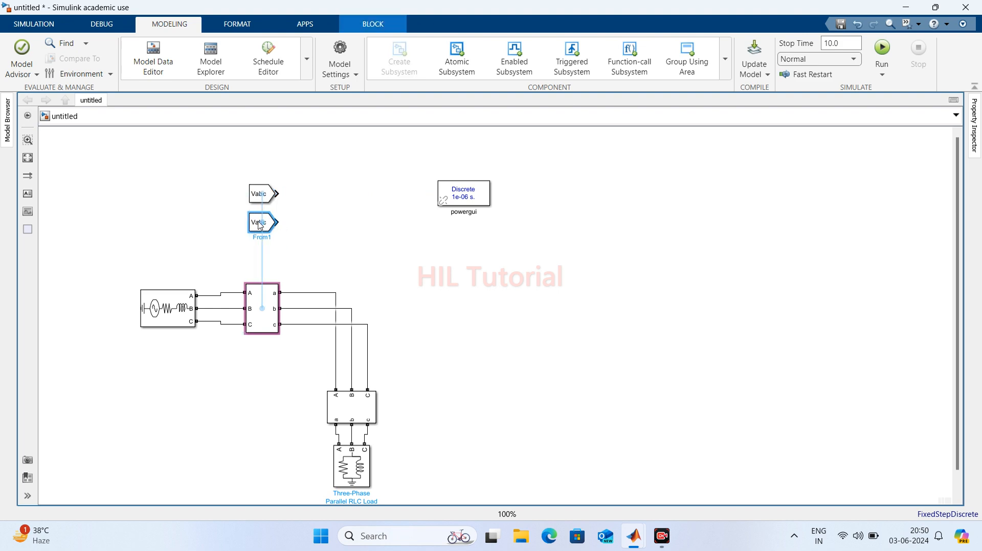
left_click(259, 224)
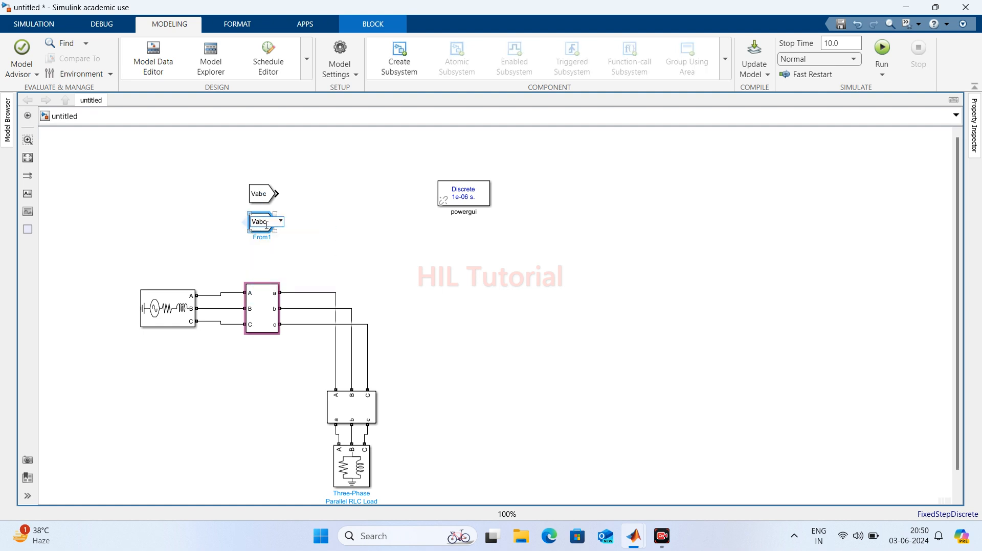
key("BackSpace")
type("I")
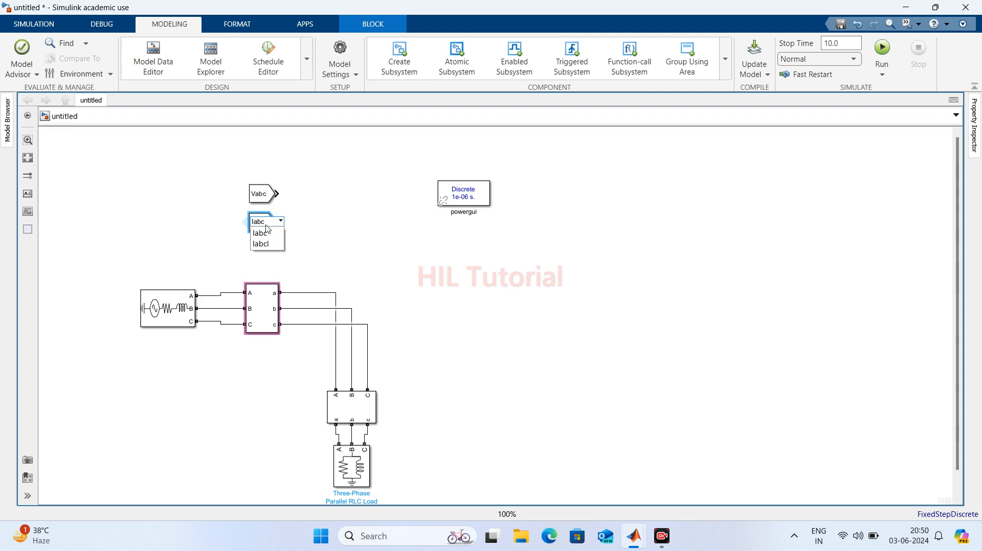
left_click(266, 230)
left_click(343, 245)
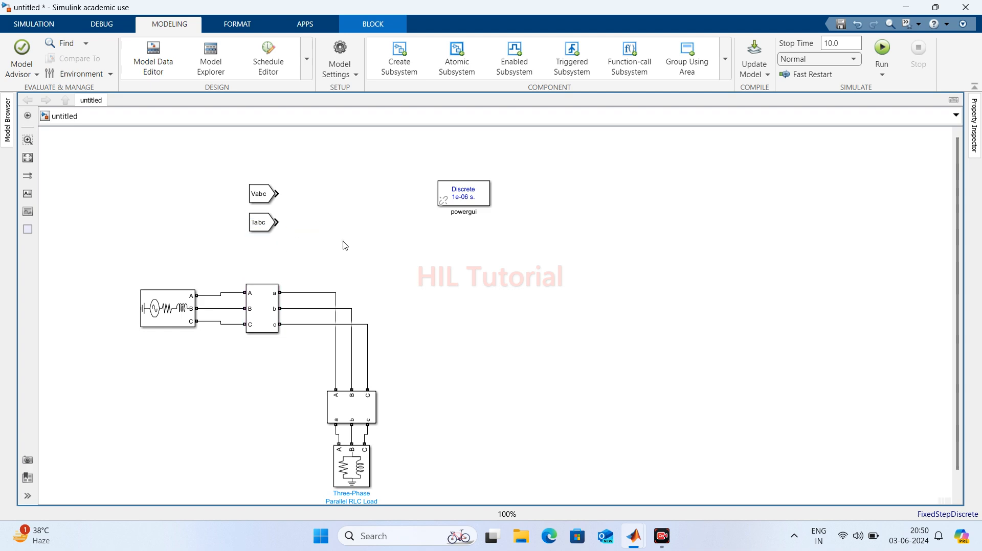
- Add a Scope beside the From blocks and wire Vabc to its first input and Iabc to its second
double_click(327, 214)
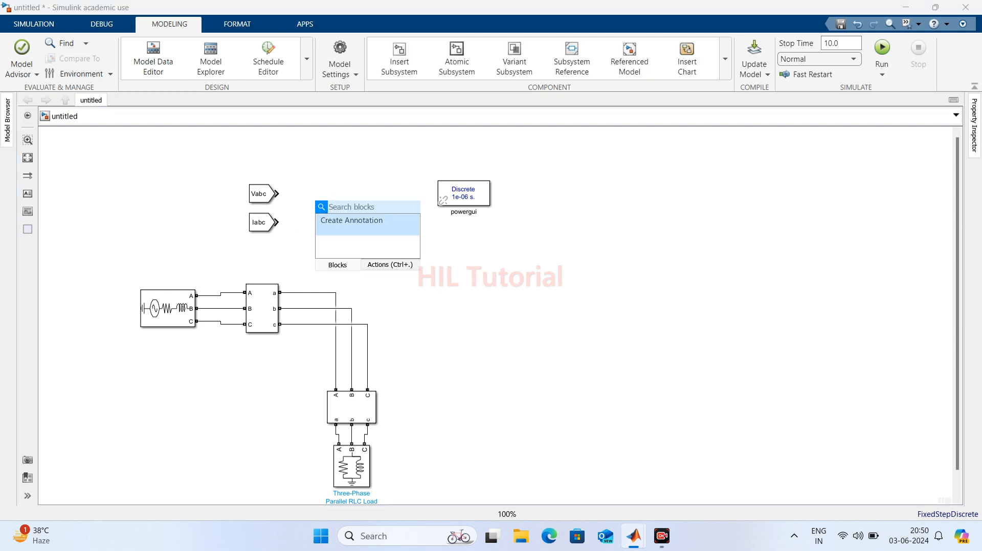
type("scope")
key("Return")
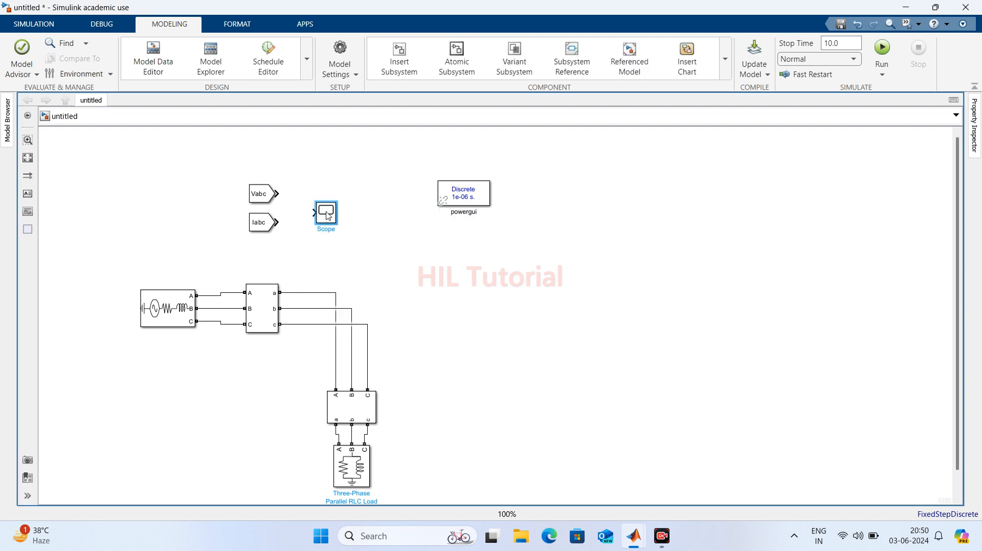
left_click_drag(327, 218, 327, 200)
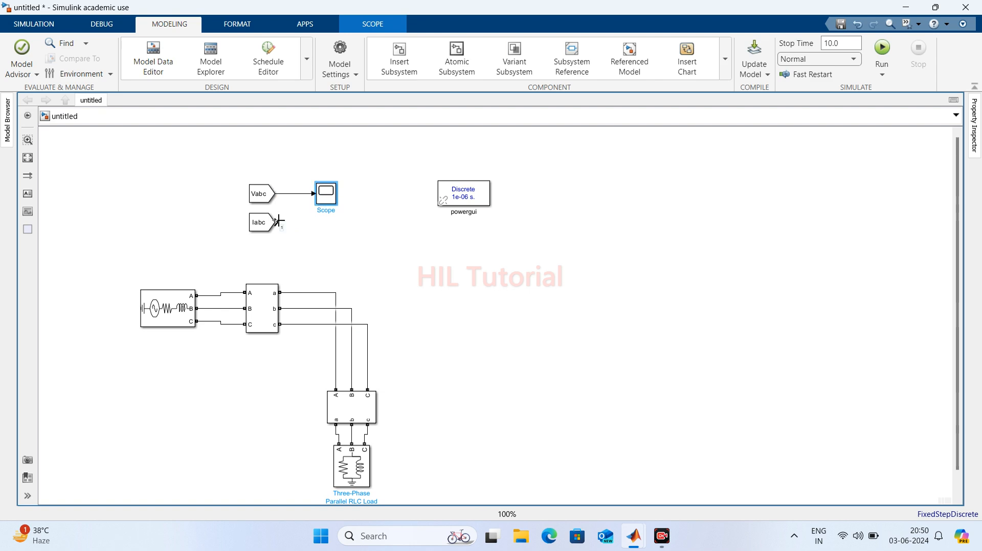
left_click_drag(276, 222, 316, 211)
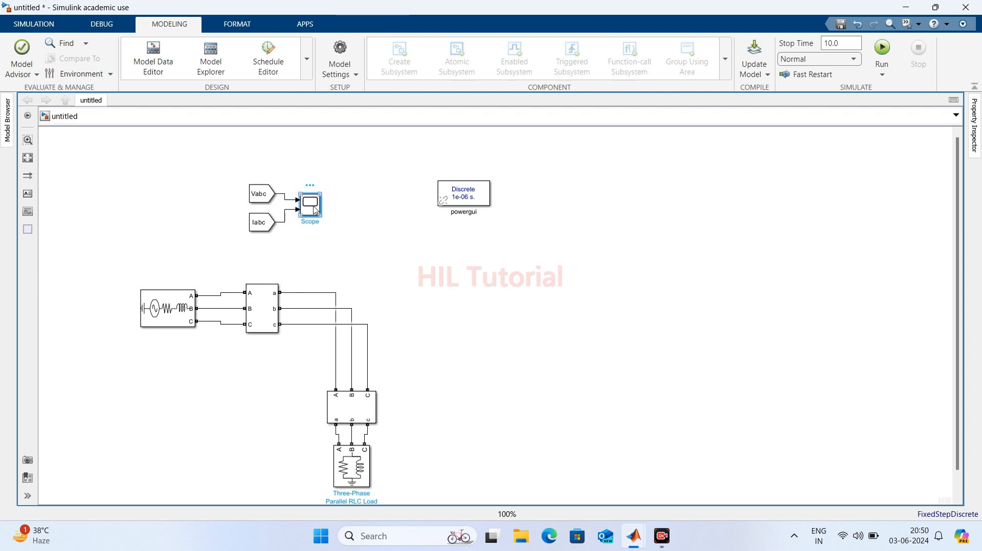
- Set the Scope layout to two displays stacked in one column, and close the Scope window
double_click(315, 210)
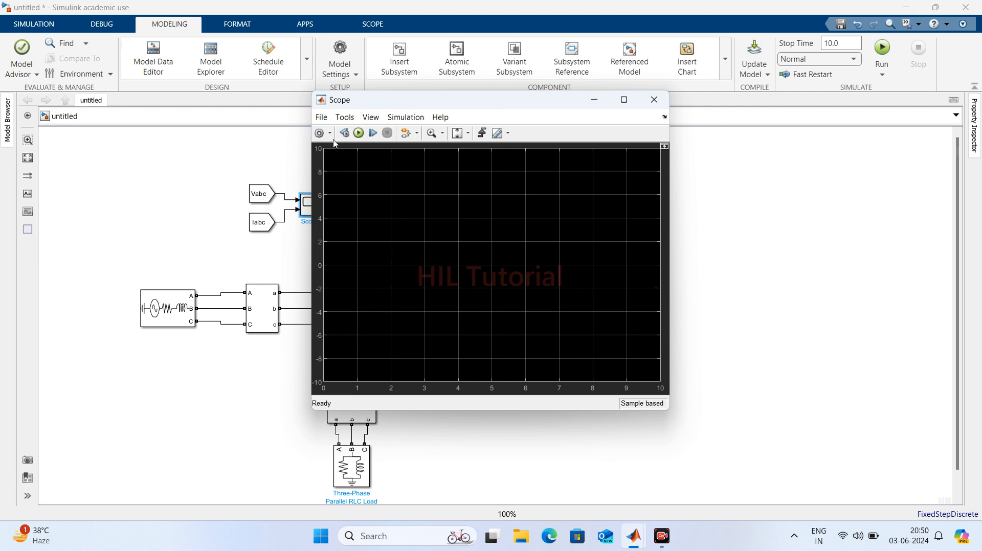
left_click(321, 133)
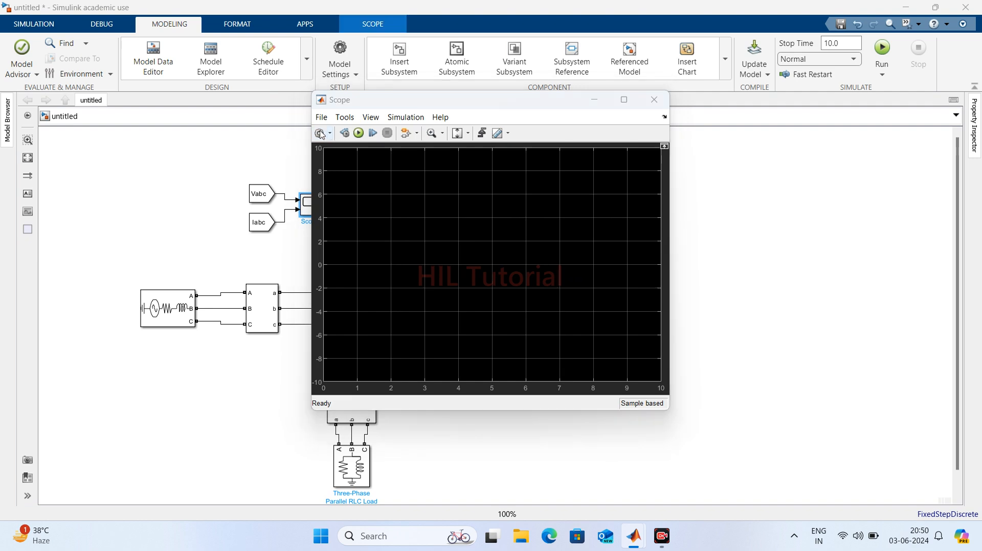
left_click(612, 162)
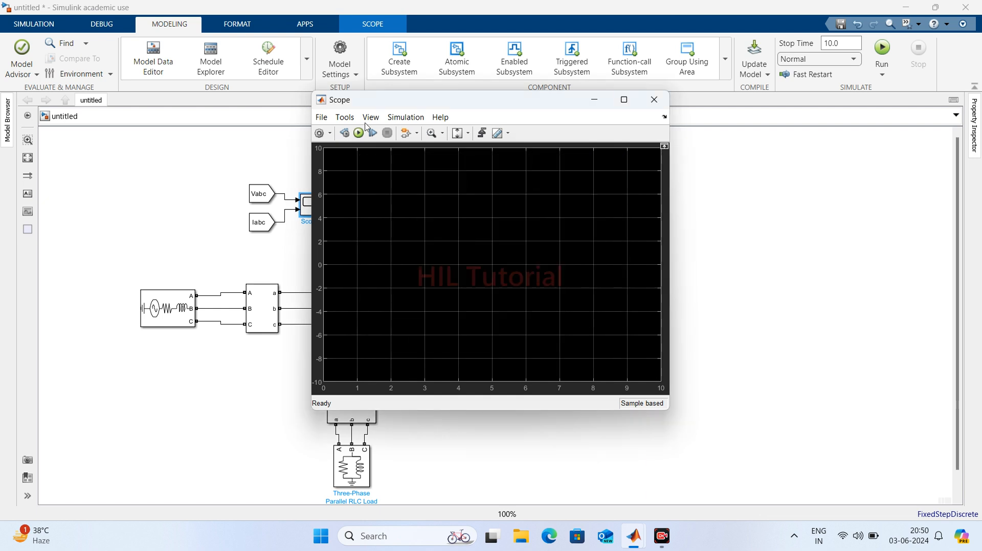
left_click(329, 134)
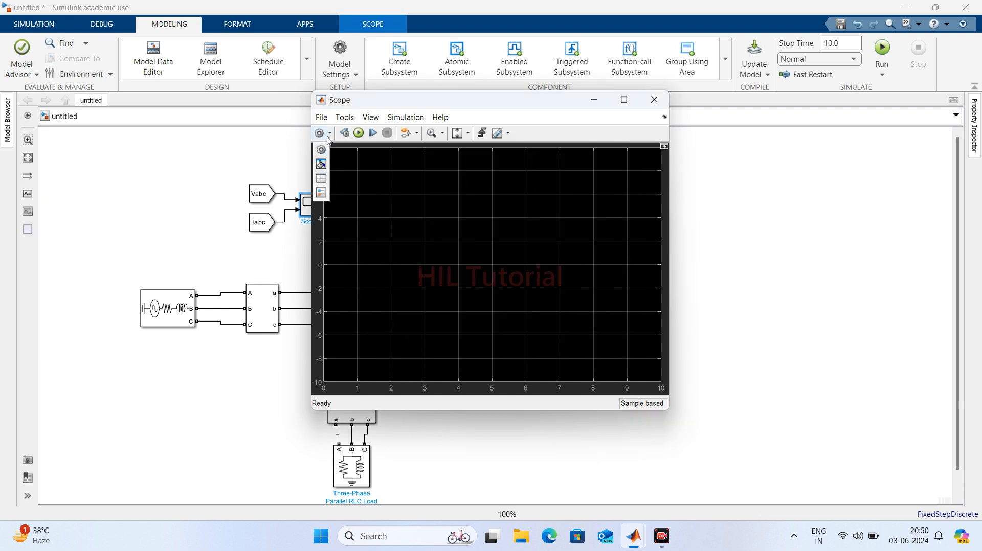
left_click(322, 179)
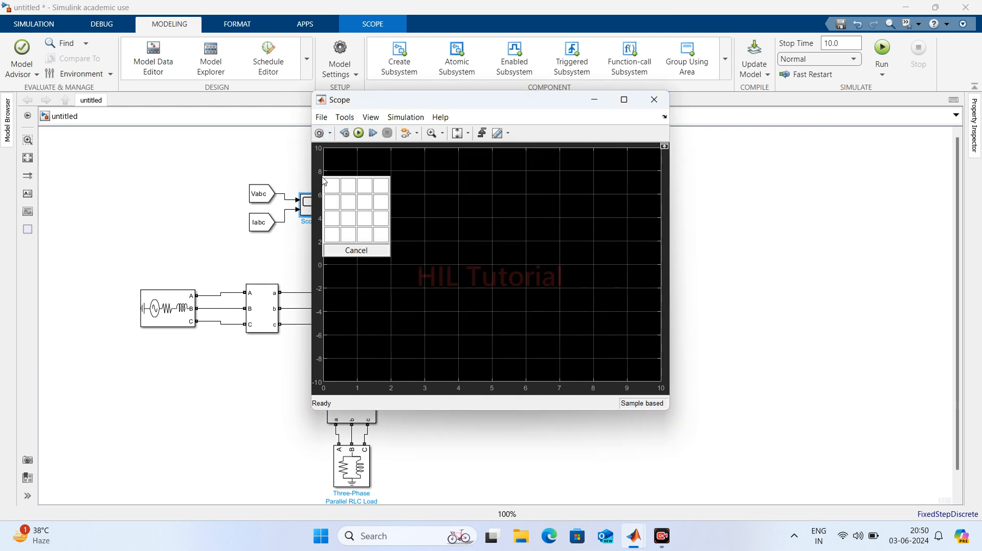
left_click(335, 207)
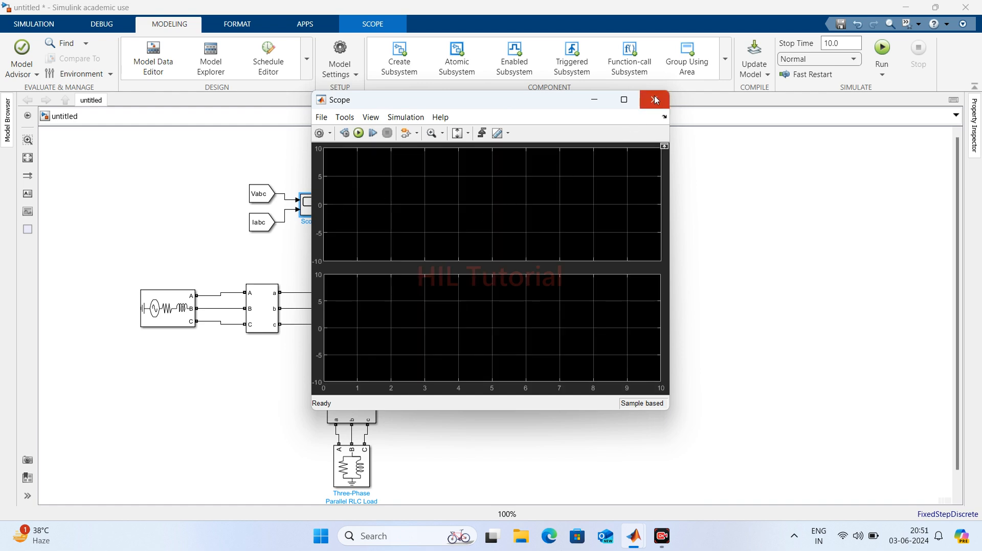
left_click(656, 100)
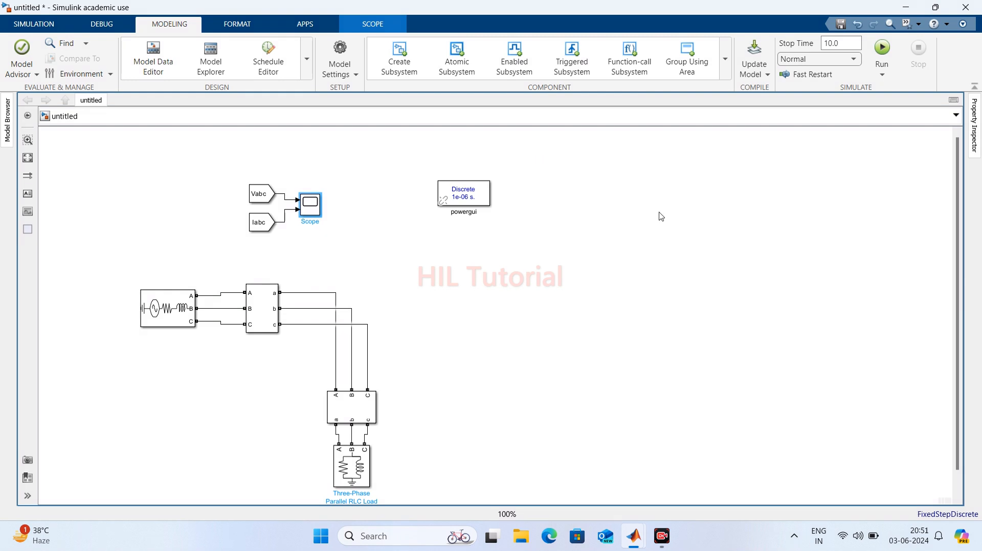
- Set the simulation stop time to 0.03 and run the model
left_click(845, 43)
type("0")
left_click(882, 48)
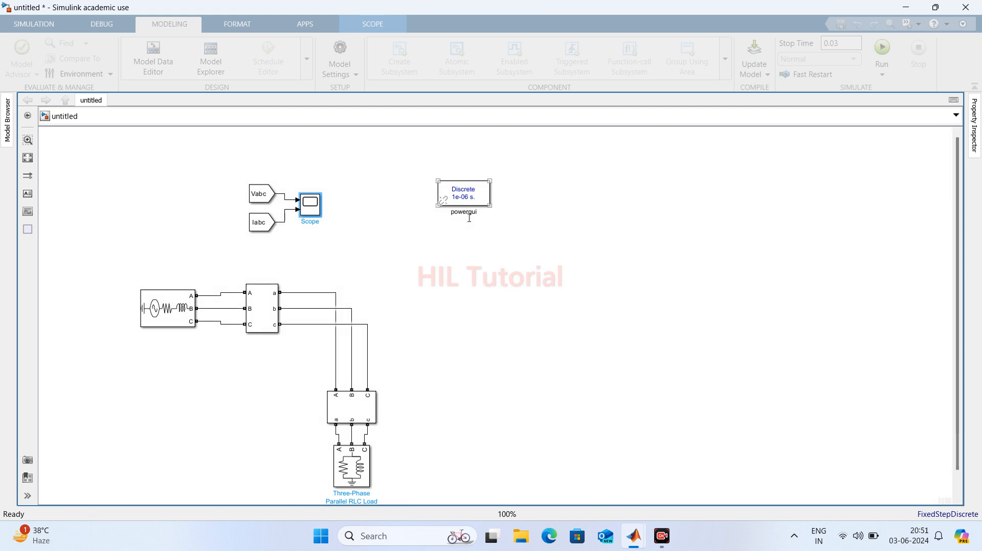
- Open the Scope, fit the voltage and current waveforms on both axes, and turn on the Peak Finder
left_click(306, 204)
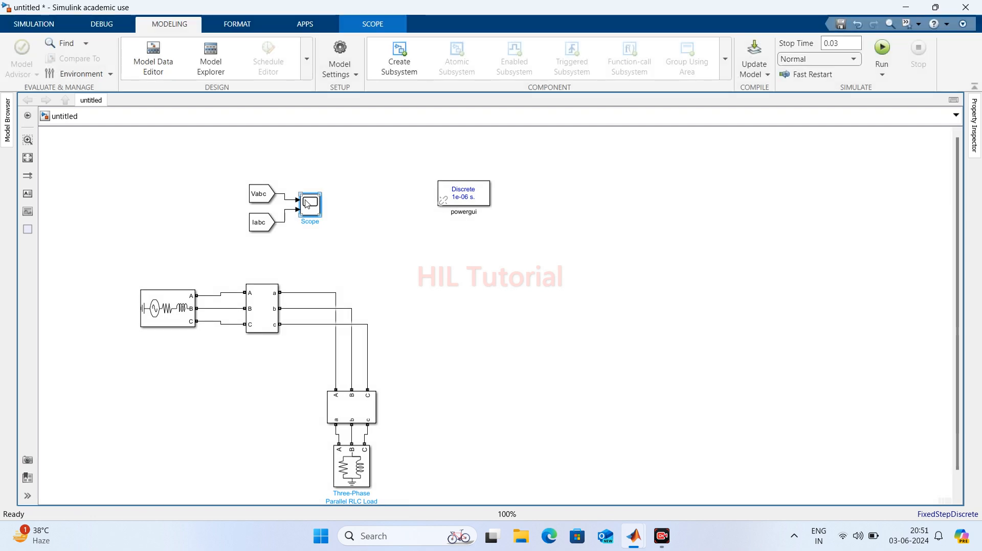
double_click(307, 204)
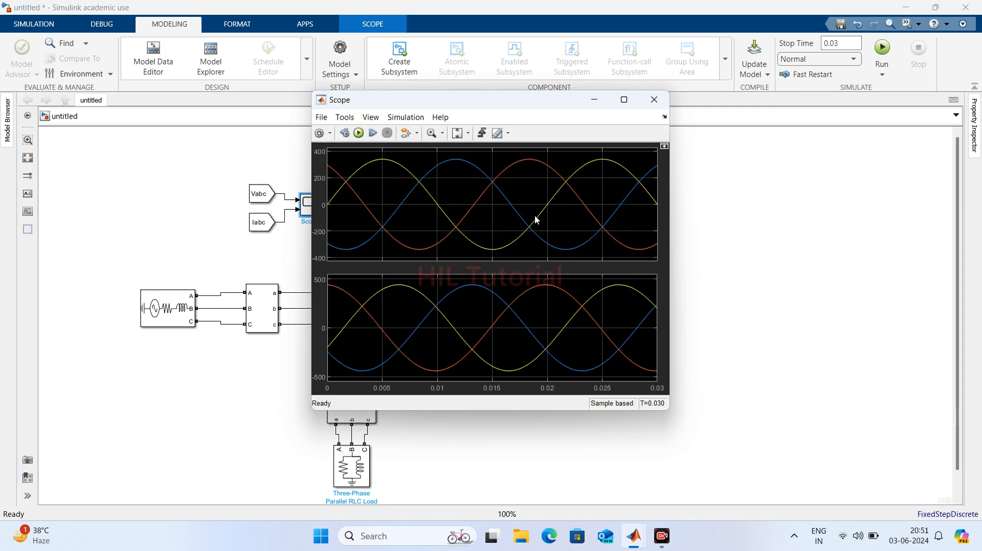
left_click(468, 134)
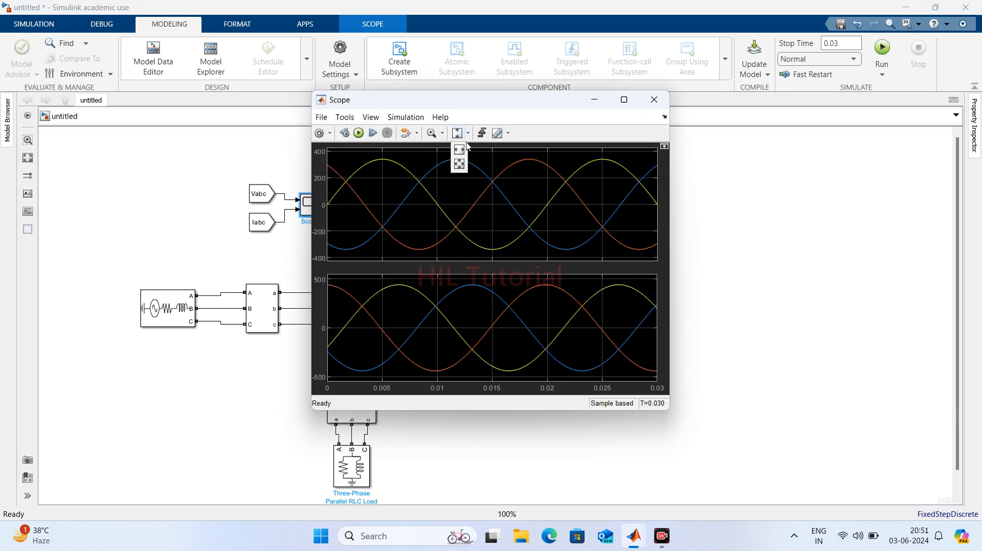
left_click(459, 163)
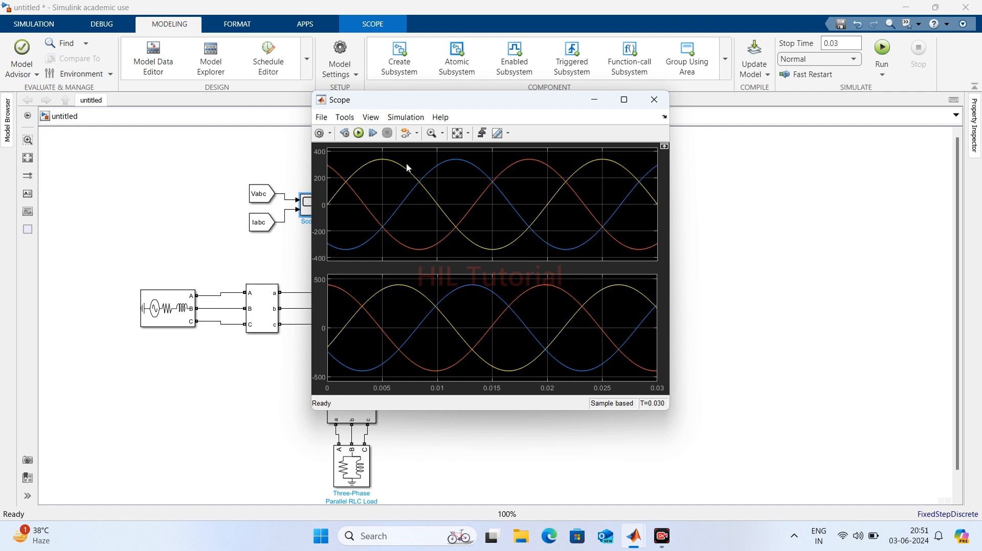
left_click(509, 134)
left_click(500, 196)
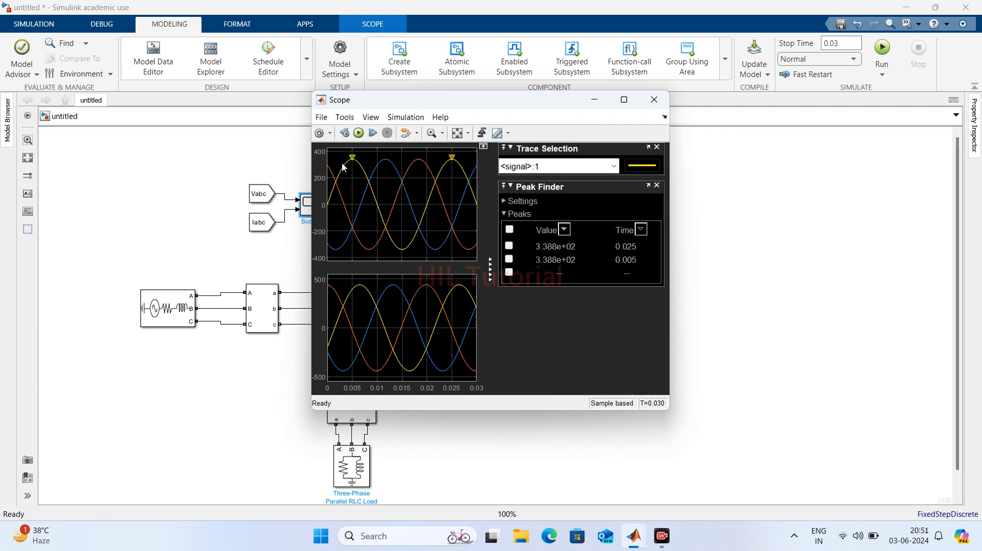
- Close the Scope window and move the powergui block higher up in the model
left_click(510, 230)
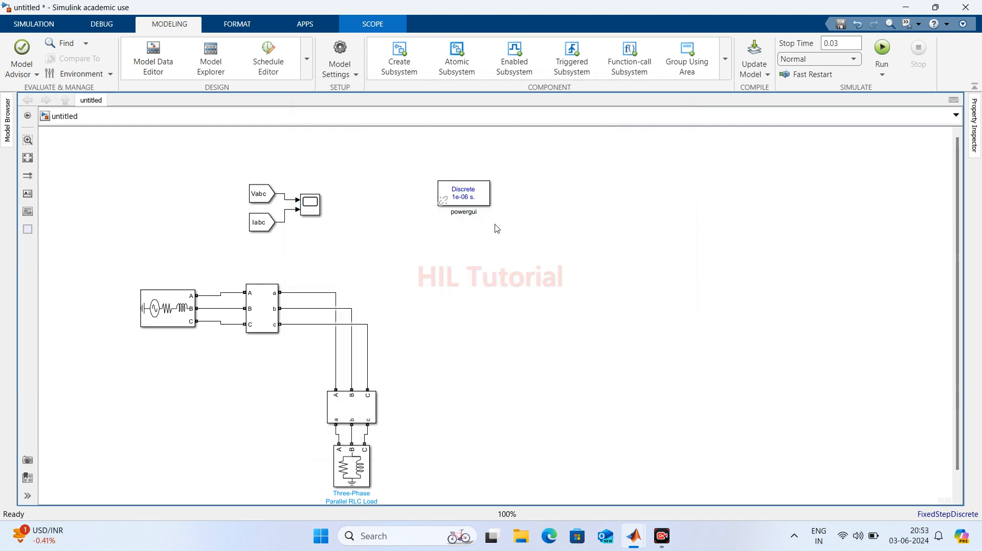
left_click(372, 264)
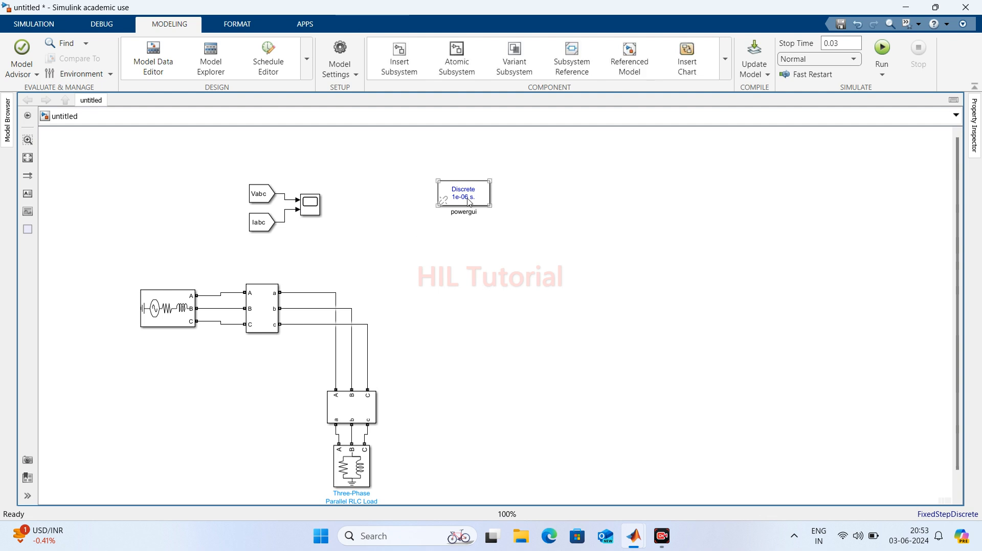
left_click_drag(470, 202, 470, 161)
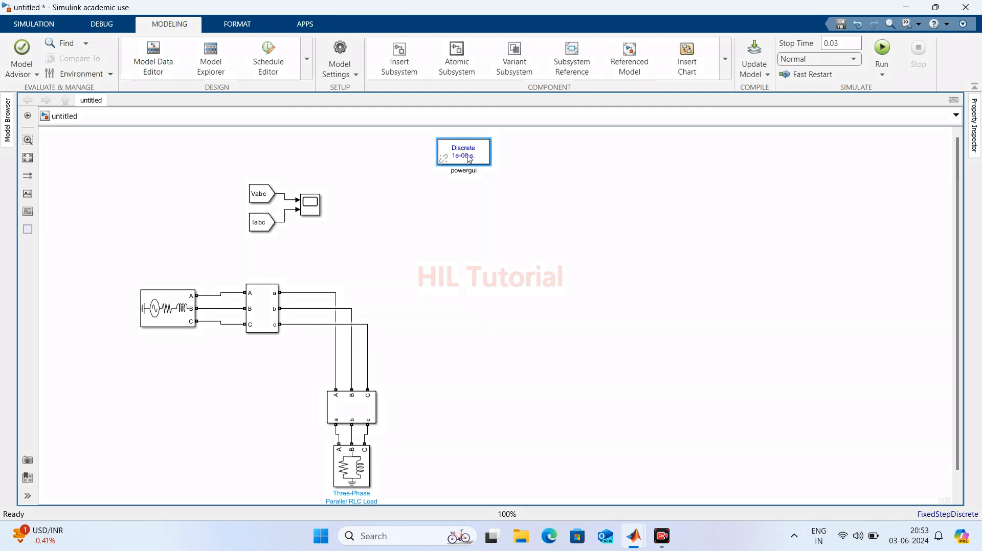
left_click(433, 265)
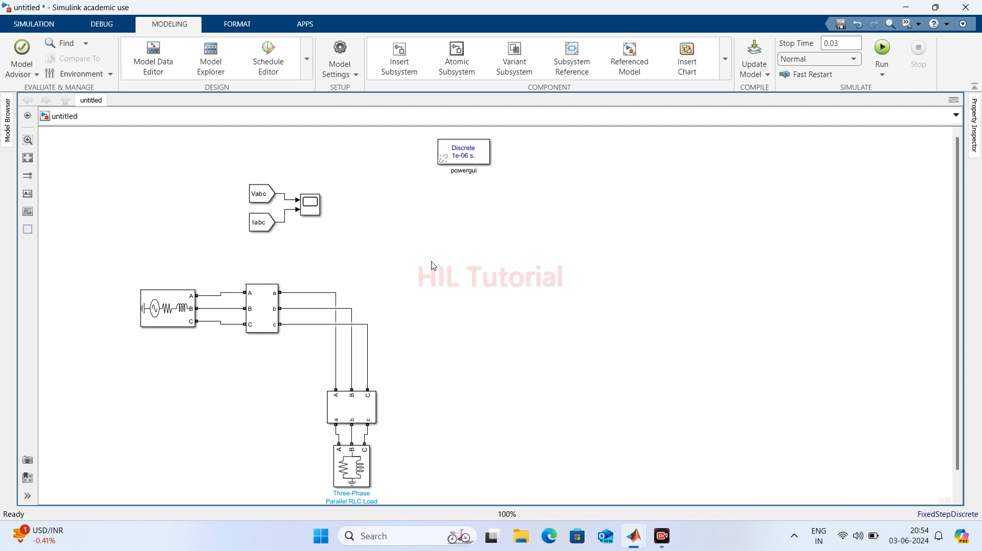
- Add a Universal Bridge from the Specialized Power Systems library and place it at the far right of the three-phase circuit
double_click(471, 287)
type("uni")
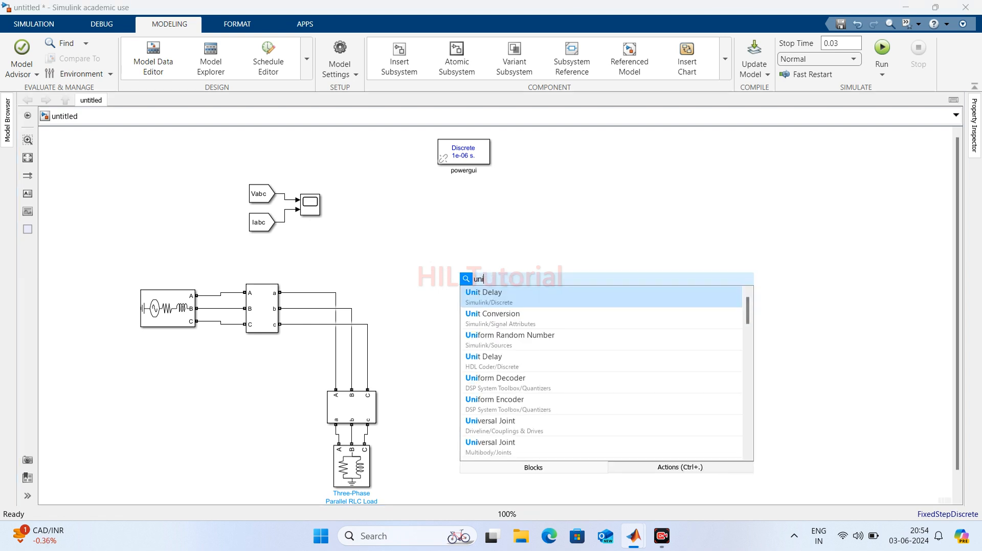
type("ver")
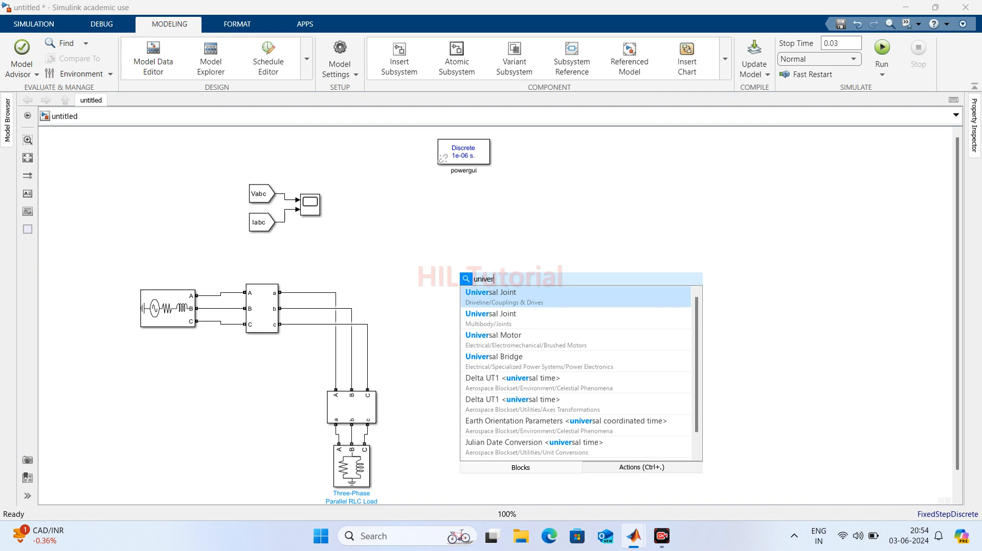
key("Down")
key("Down")
key("Down")
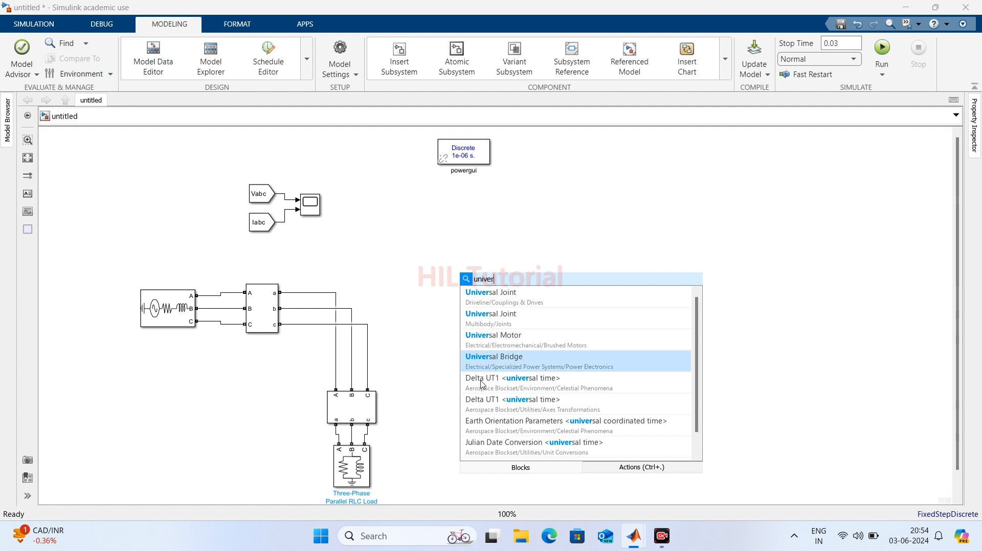
left_click(509, 362)
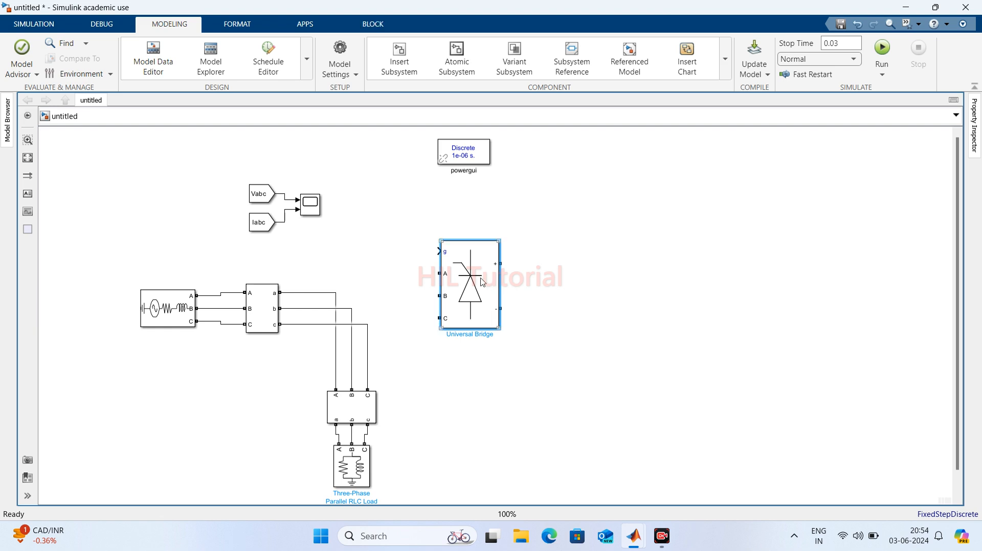
left_click_drag(481, 279, 770, 283)
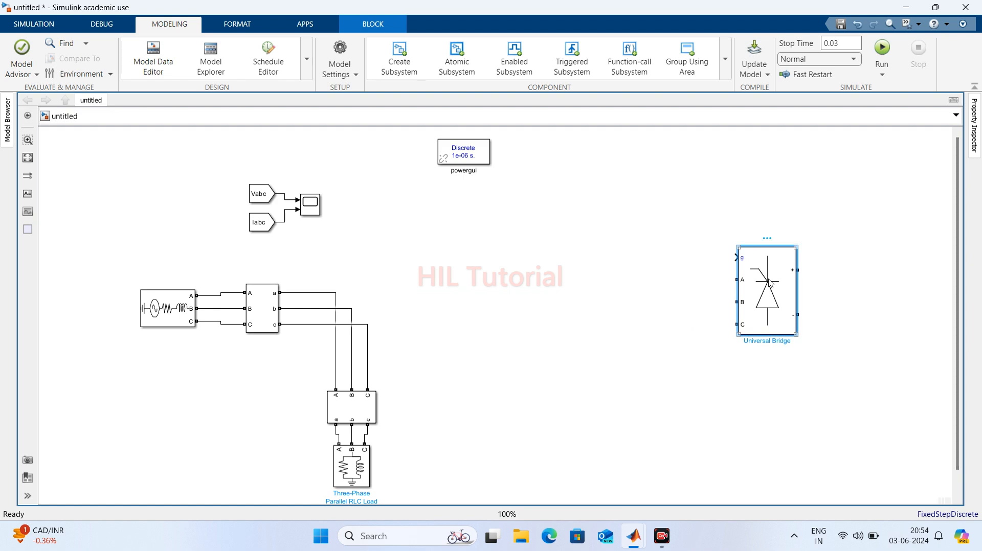
- Set the Universal Bridge's power electronic device to IGBT / Diodes and apply the change
double_click(770, 283)
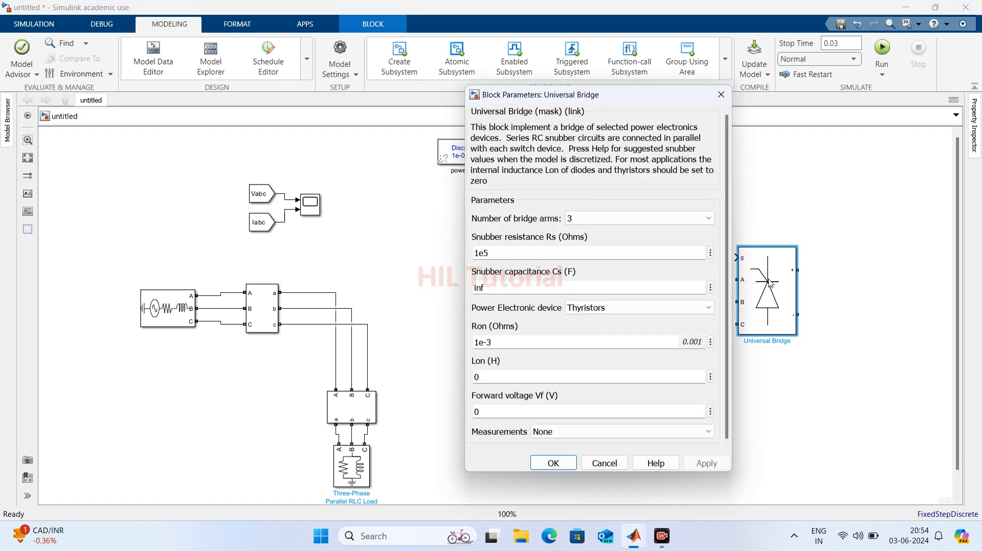
left_click(607, 306)
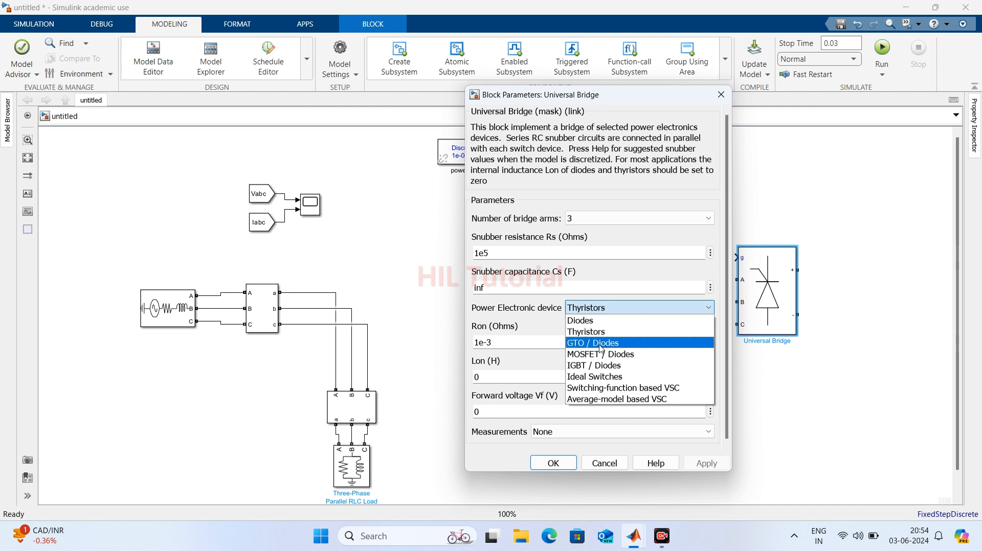
left_click(598, 366)
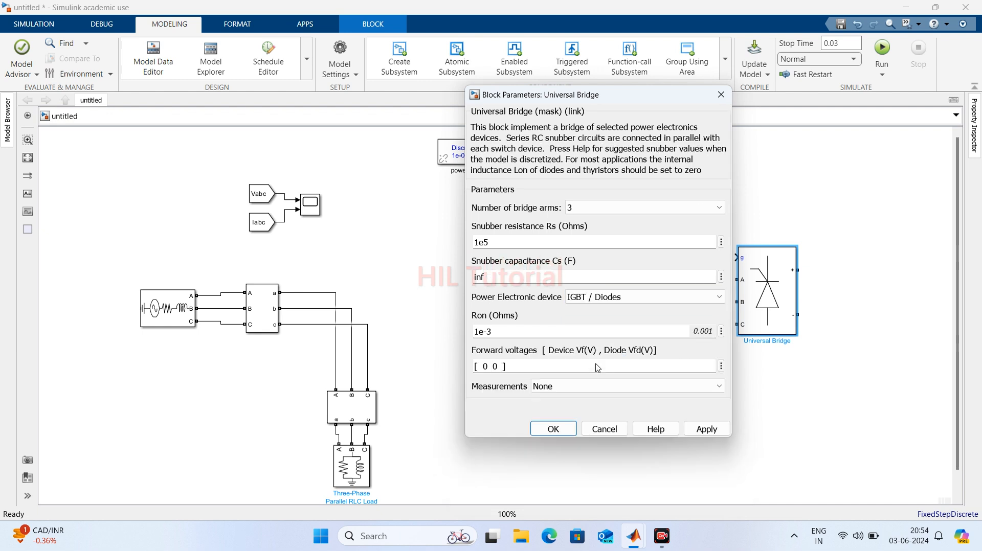
left_click(714, 432)
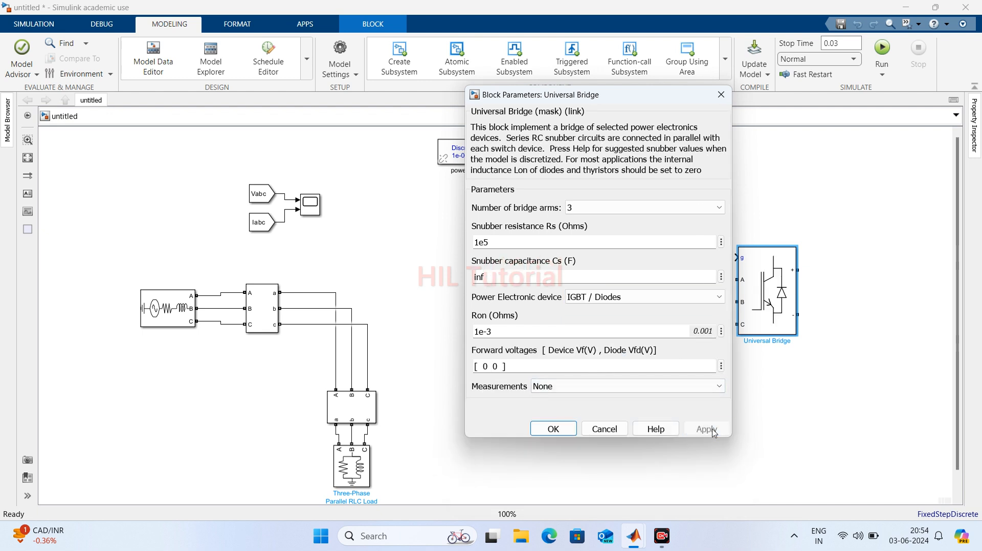
left_click(555, 429)
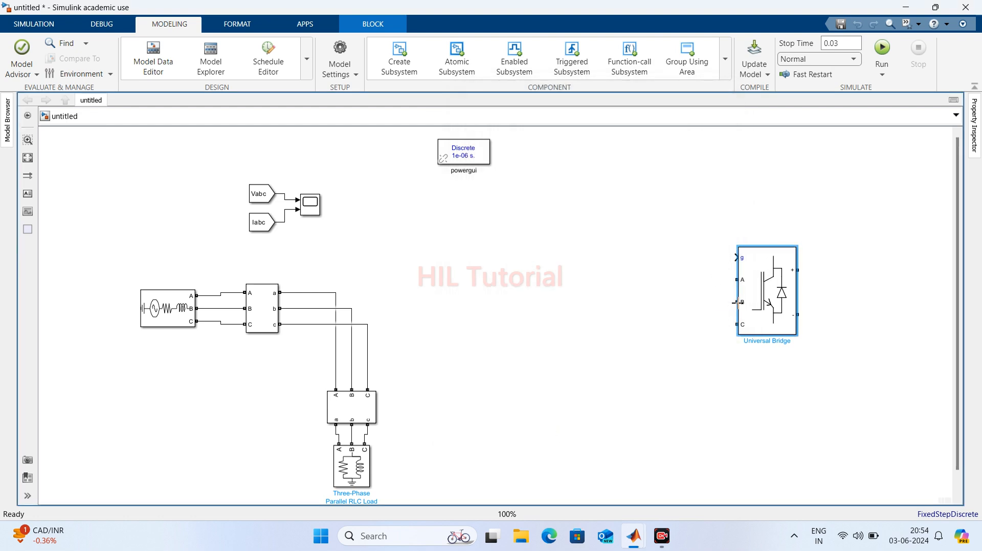
left_click_drag(736, 302, 351, 308)
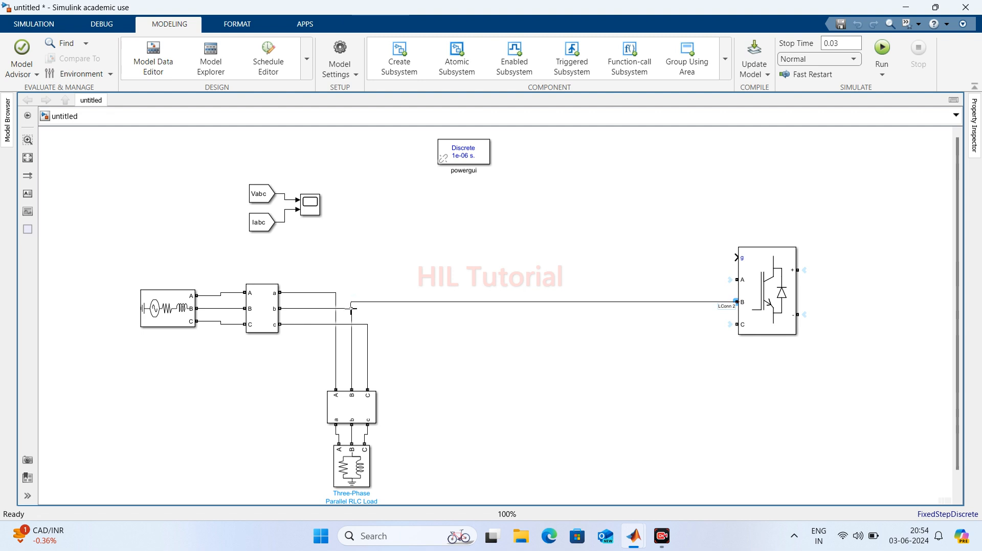
left_click(556, 302)
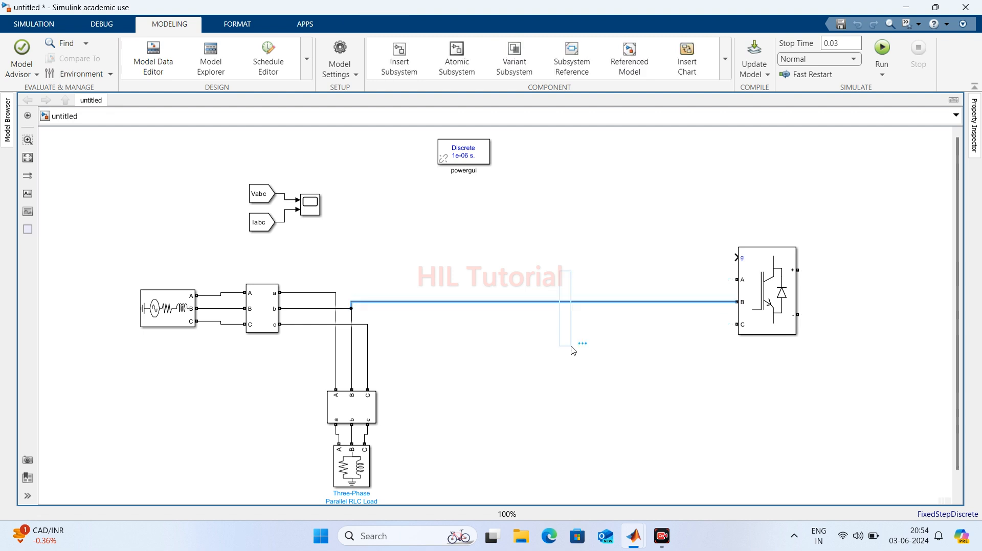
key("Delete")
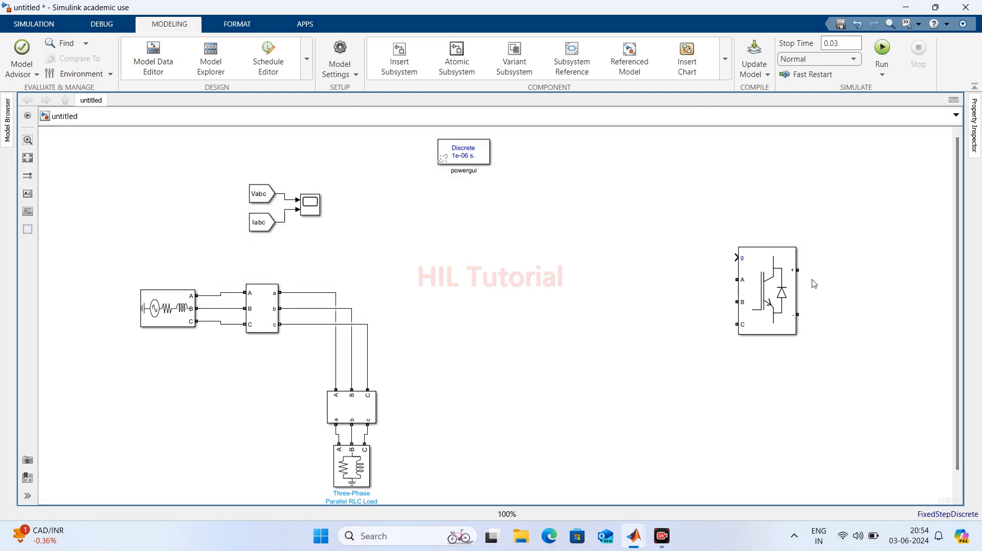
- Add a Series RLC Branch to the right of the Universal Bridge and rotate it to stand vertically
double_click(500, 297)
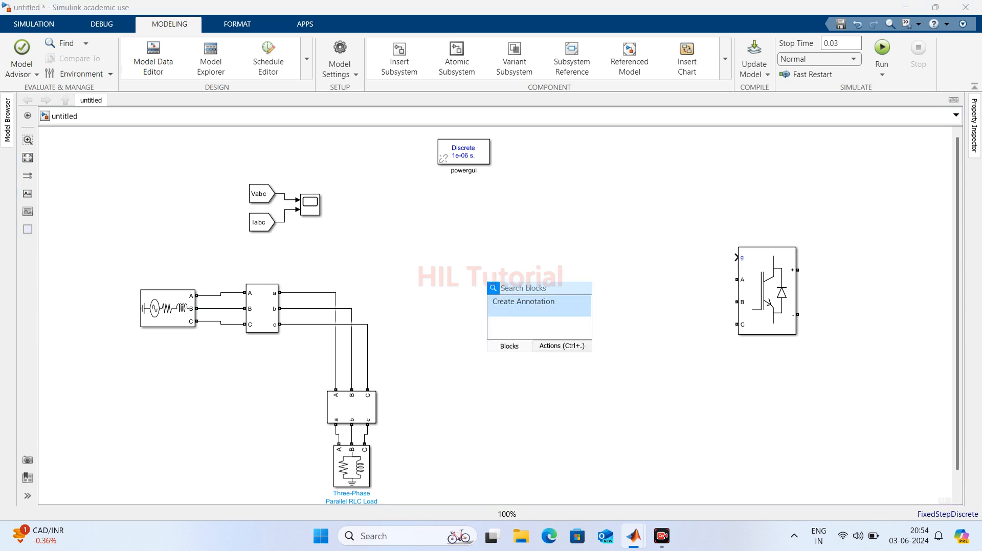
type("rlc")
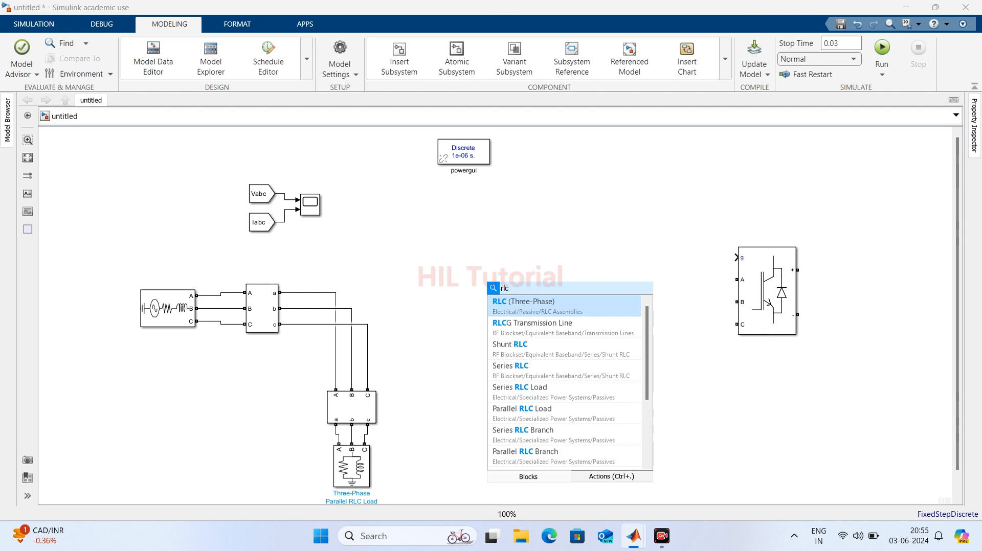
key("Down")
key("Down")
key("Down")
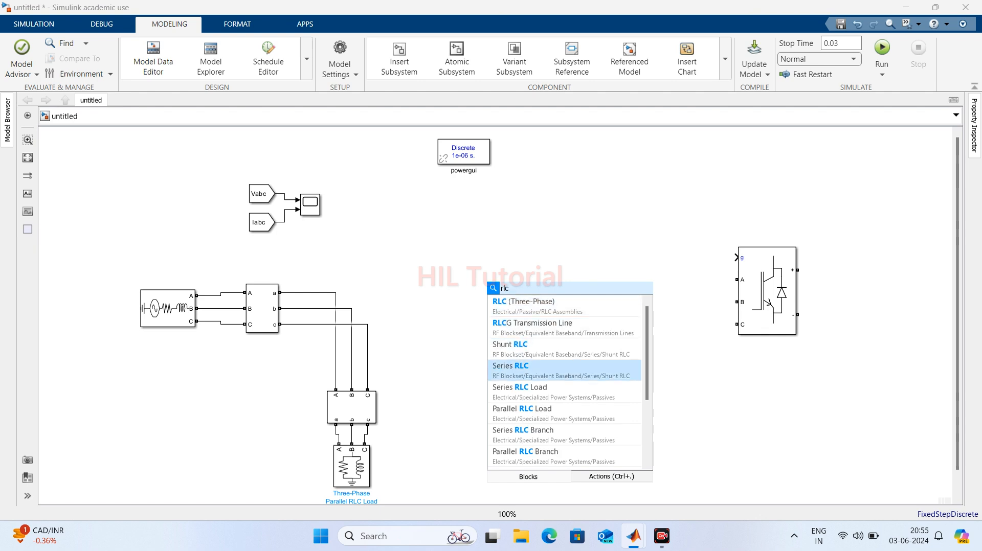
key("Down")
key("Down")
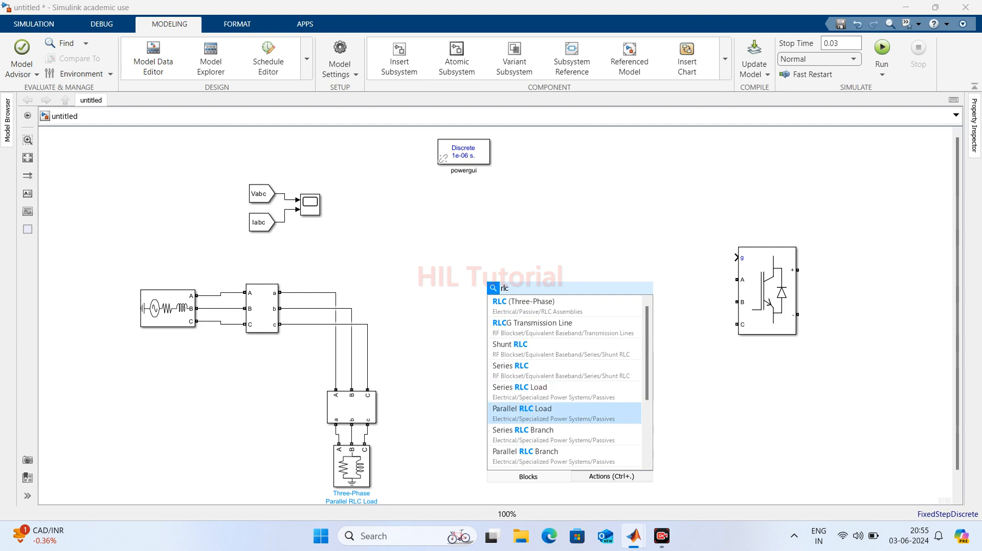
key("Down")
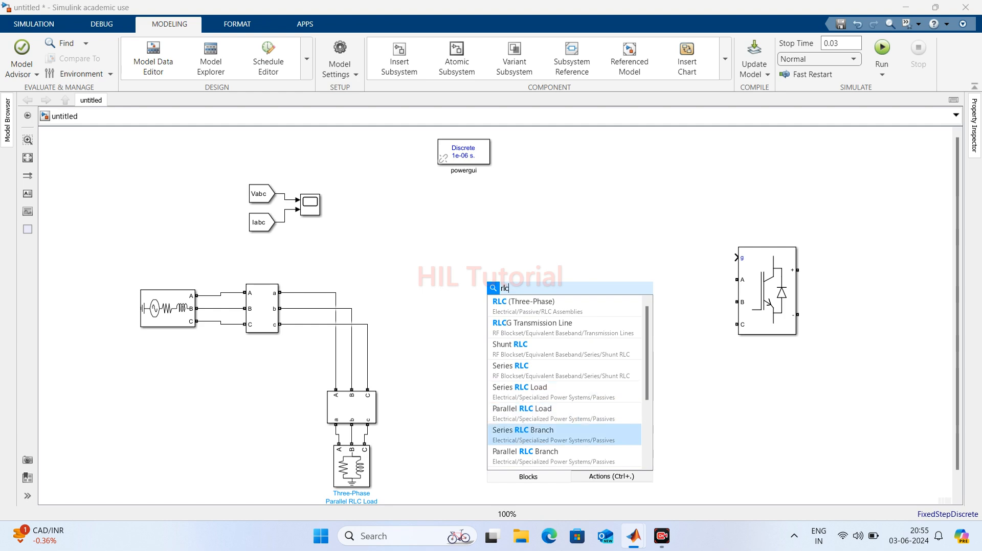
key("Return")
left_click_drag(499, 292, 877, 297)
key("ctrl+r")
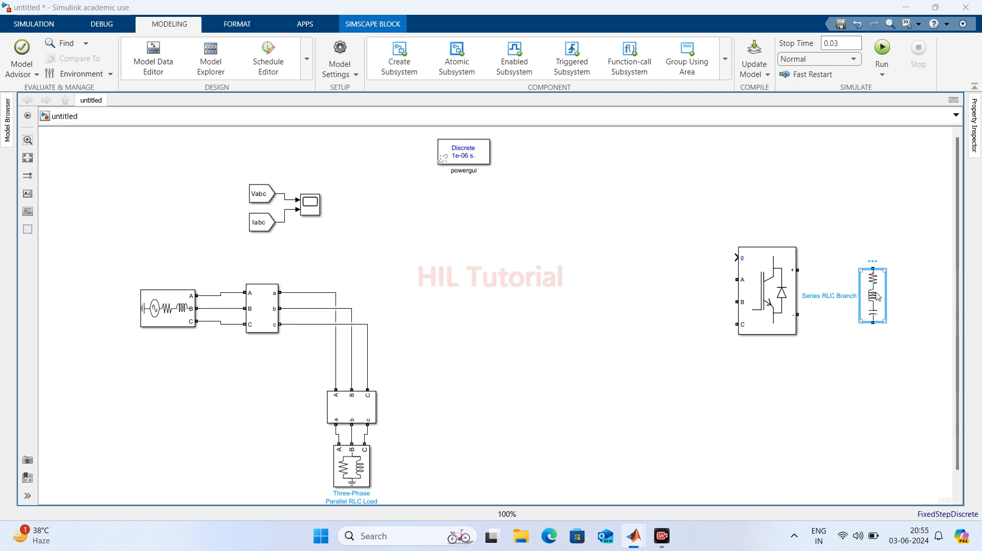
- Set the Series RLC Branch to type RC with a resistance of 1e-6 ohms and a capacitance of 5600e-6 F
double_click(877, 297)
left_click(668, 237)
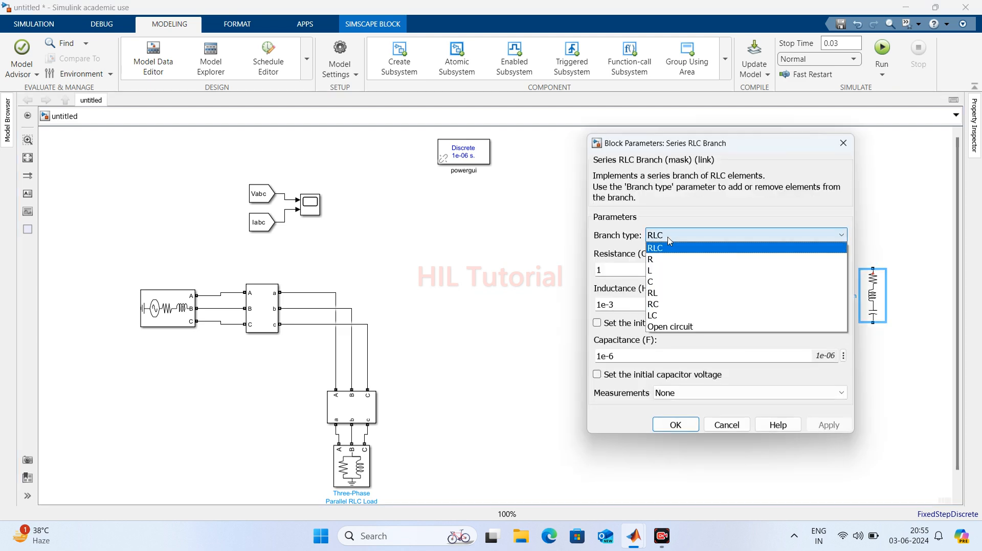
left_click(658, 307)
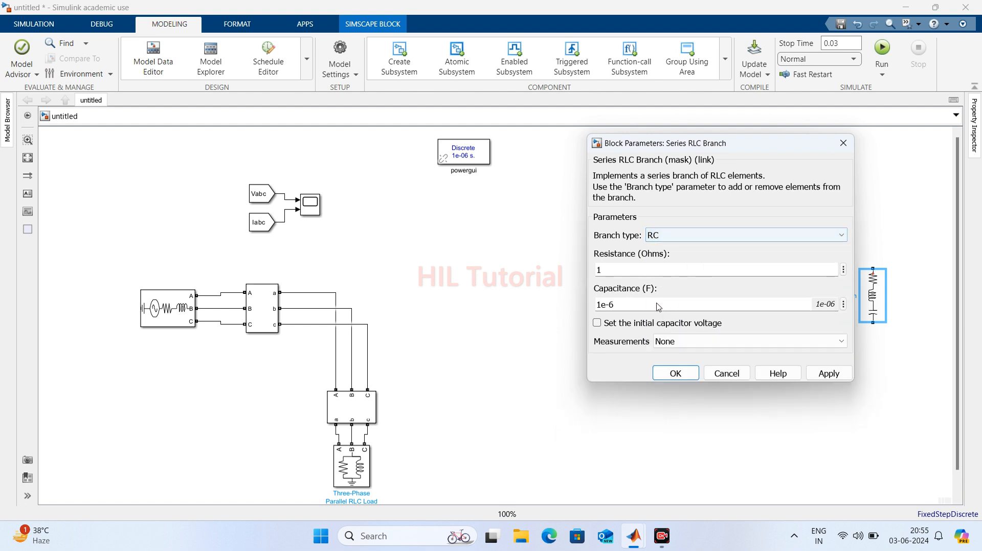
double_click(603, 304)
left_click(603, 304)
key("BackSpace")
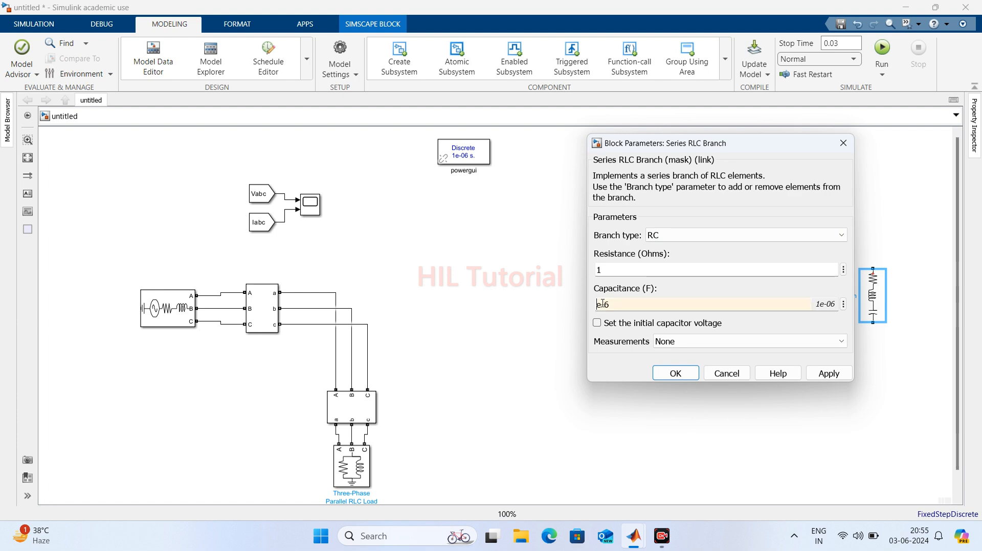
type("5600")
double_click(623, 269)
type("e-6")
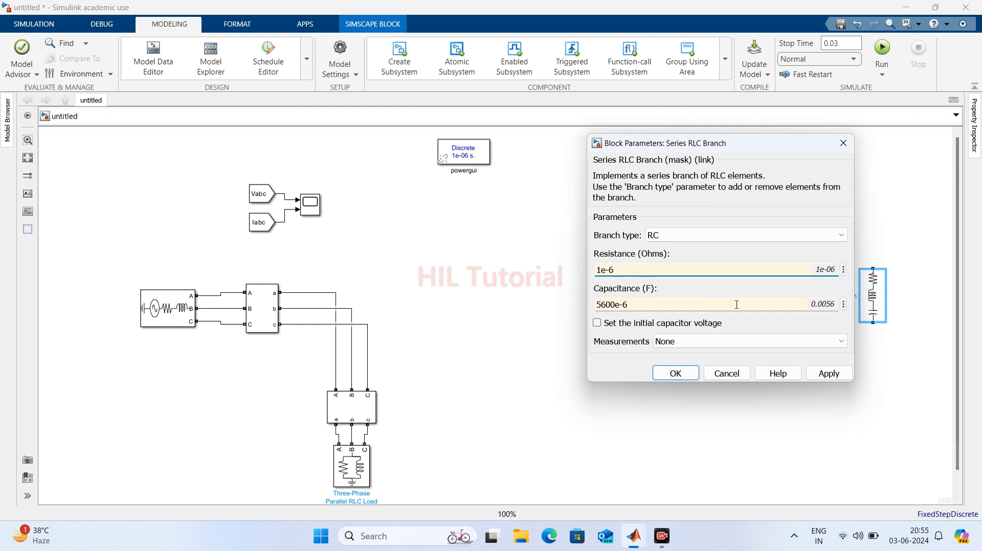
left_click(832, 376)
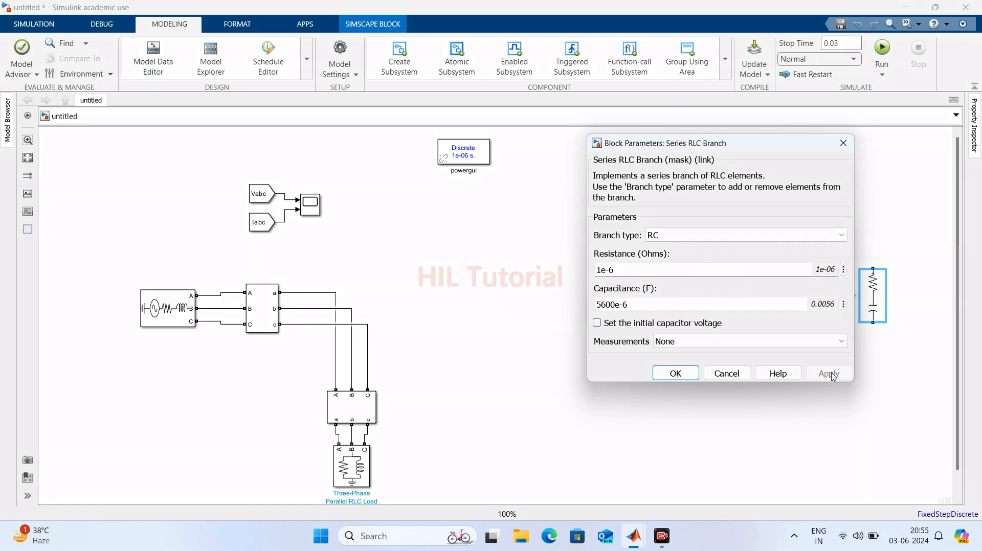
left_click(682, 374)
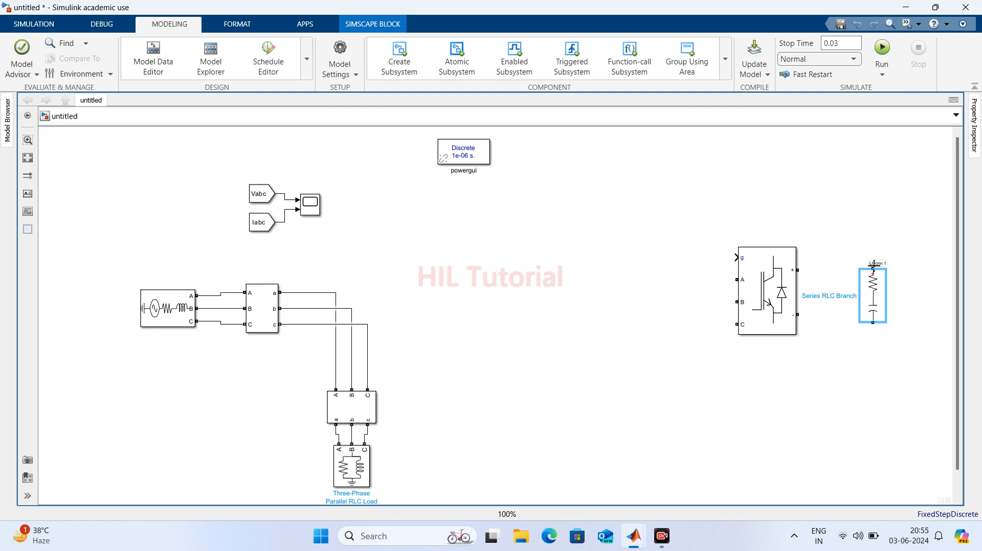
- Wire the RC branch across the Universal Bridge's + and - terminals and shift the bridge slightly down
mouse_move(873, 268)
left_mouse_down()
mouse_move(811, 258)
mouse_move(800, 270)
left_mouse_up()
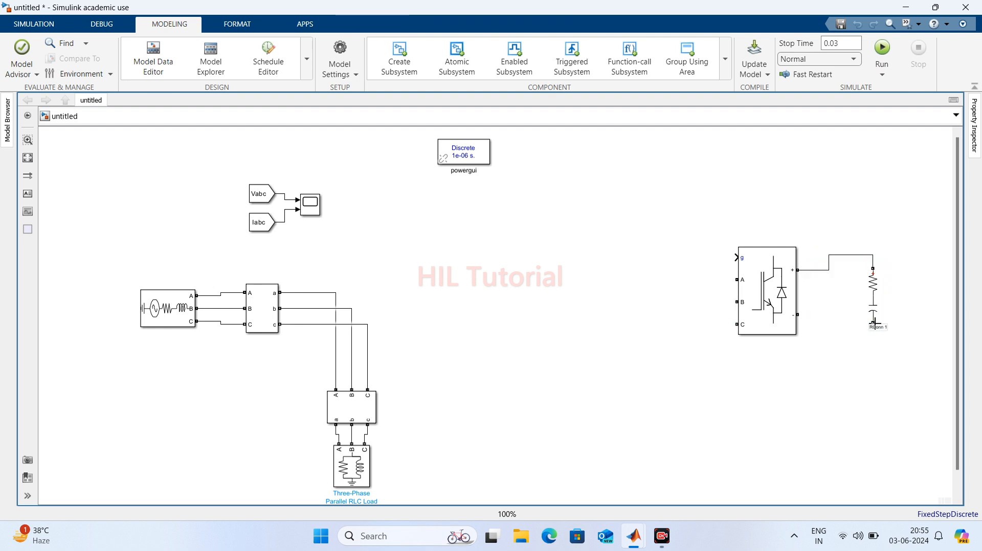
left_click_drag(873, 323, 777, 314)
left_click(777, 320)
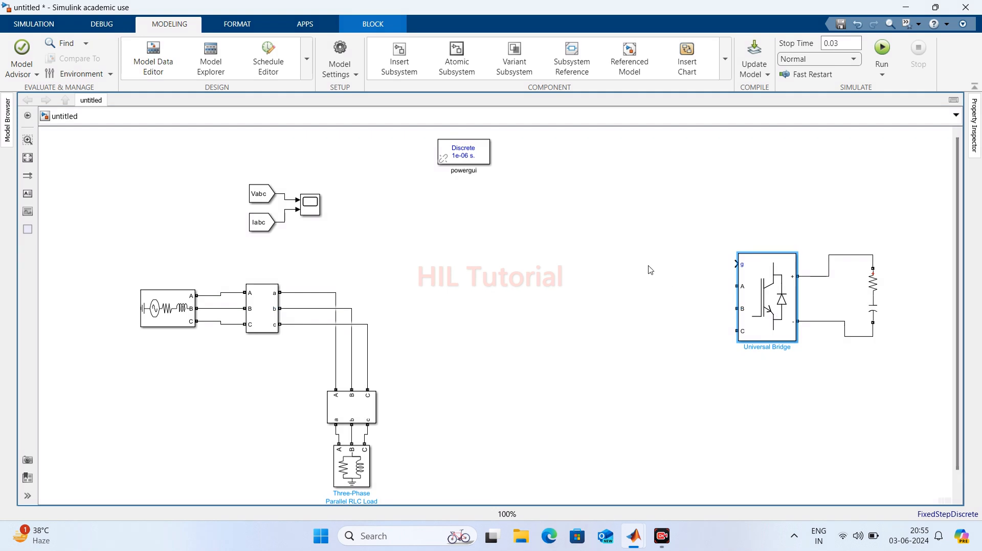
left_click(649, 270)
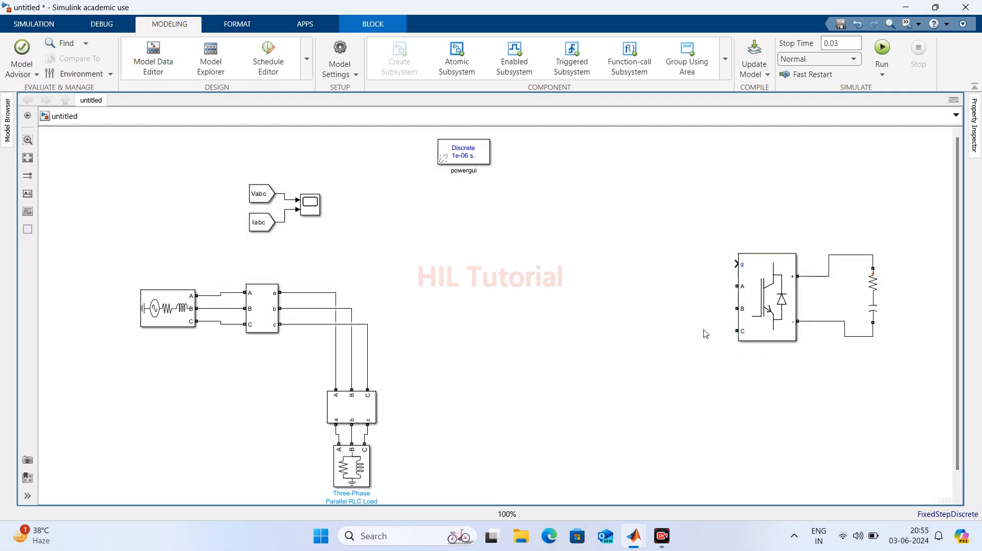
- Duplicate the source-side Three-Phase V-I Measurement block and place the copy just left of the Universal Bridge
left_click(260, 312)
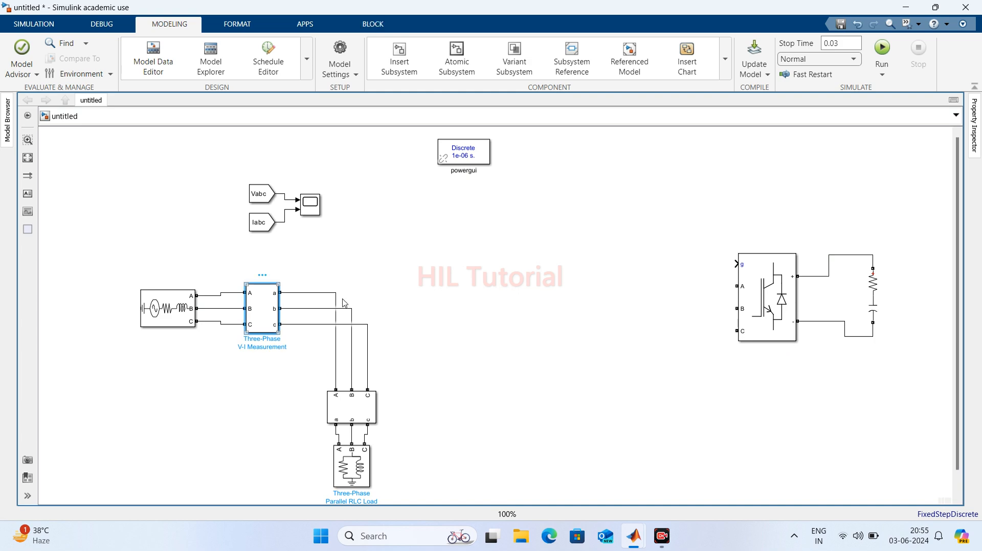
left_click(554, 302)
key("ctrl+v")
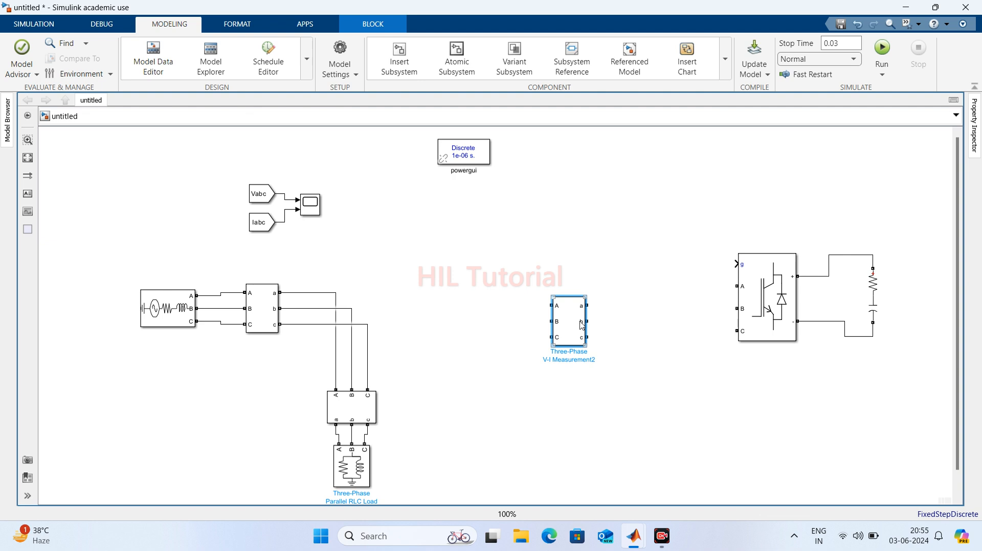
left_click_drag(579, 322, 668, 302)
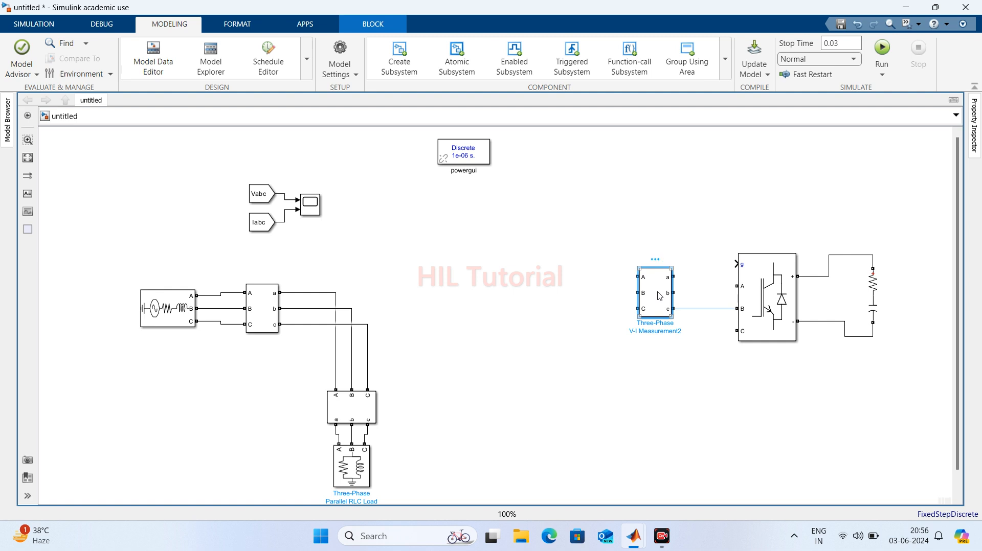
- Flip the copied Three-Phase V-I Measurement block, wire its A, B, C ports to the Universal Bridge's A, B, C, and shift it slightly down
key("ctrl+i")
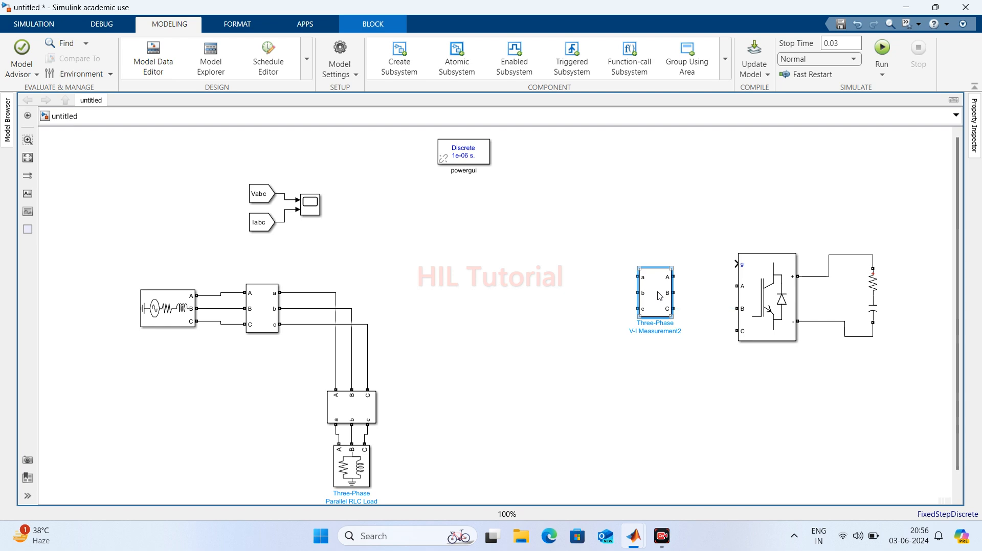
left_click_drag(673, 277, 736, 286)
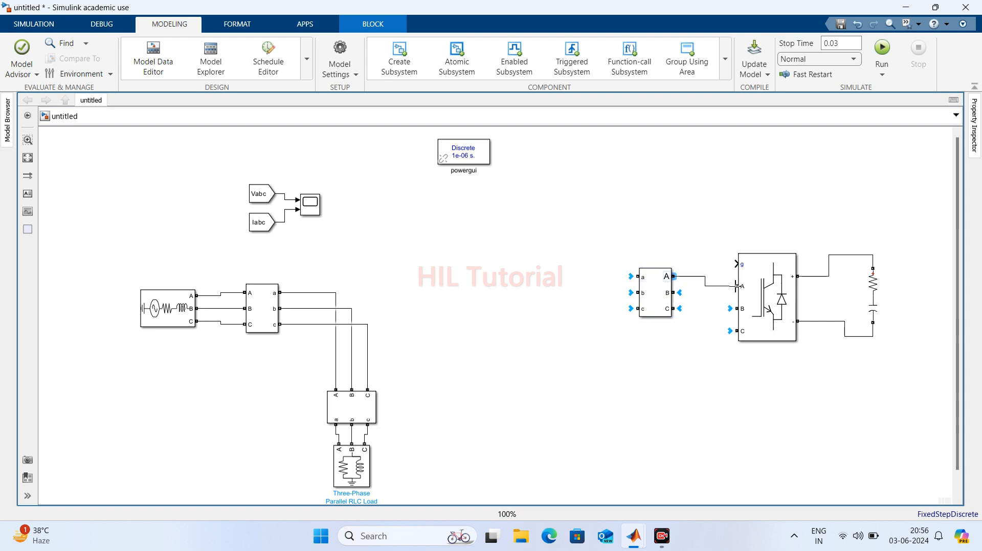
left_click_drag(674, 292, 737, 308)
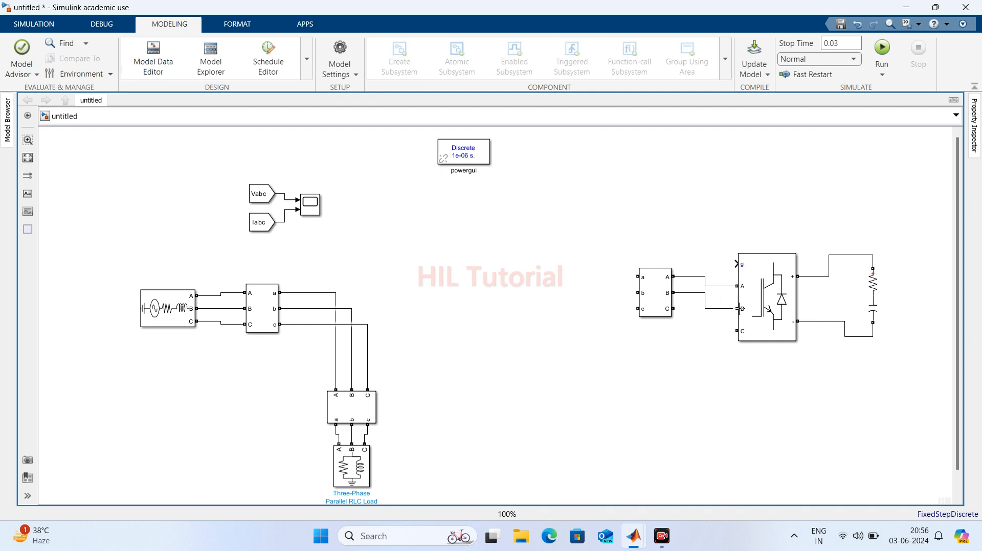
left_click_drag(674, 308, 736, 331)
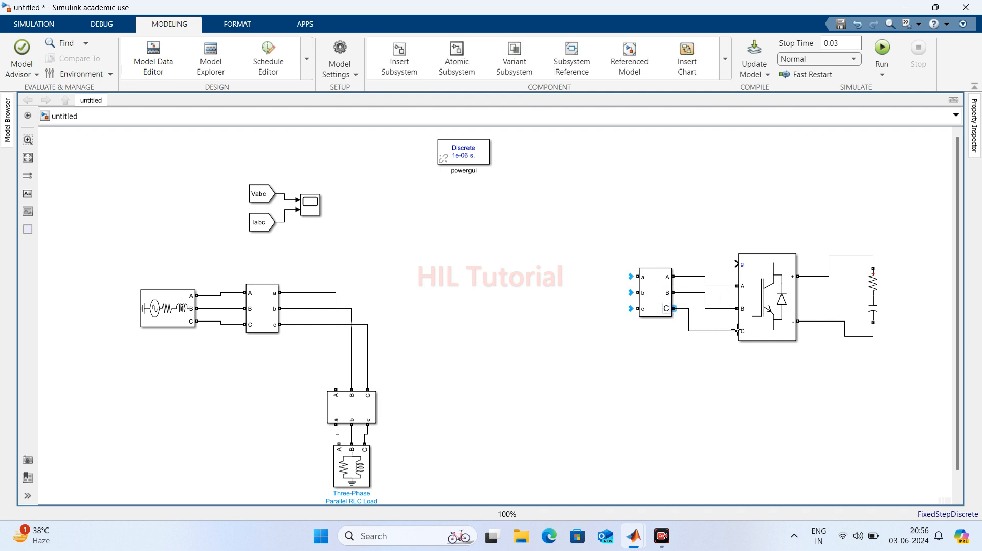
left_click_drag(653, 291, 650, 306)
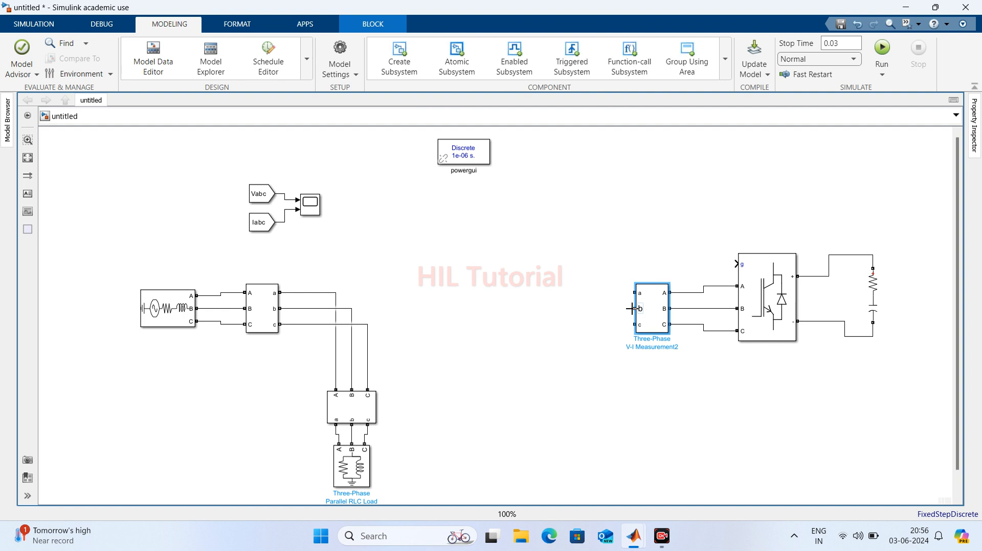
- Wire the bridge-side V-I Measurement's a, b and c ports to the matching phase lines between the source-side measurement and the load branch
left_click_drag(632, 309, 352, 307)
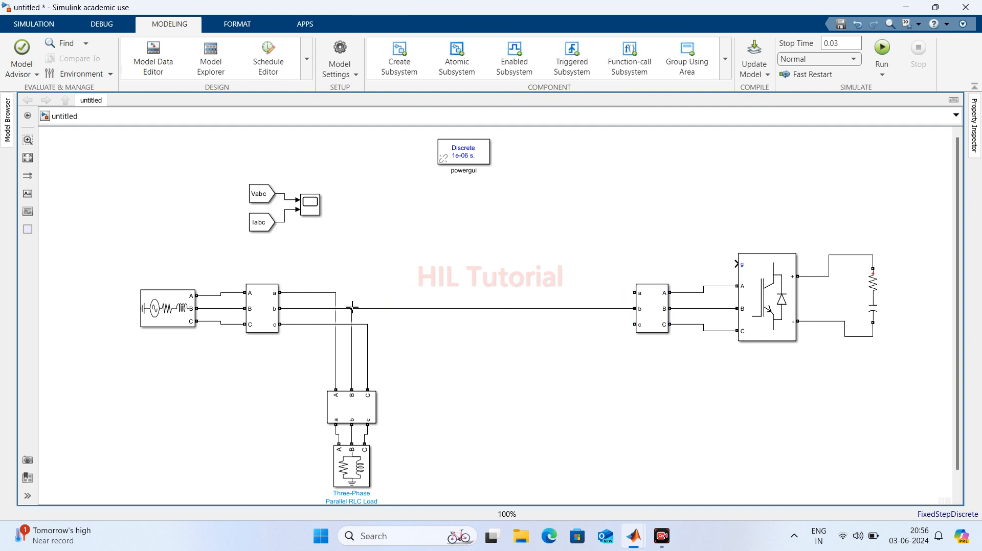
left_click_drag(634, 292, 335, 291)
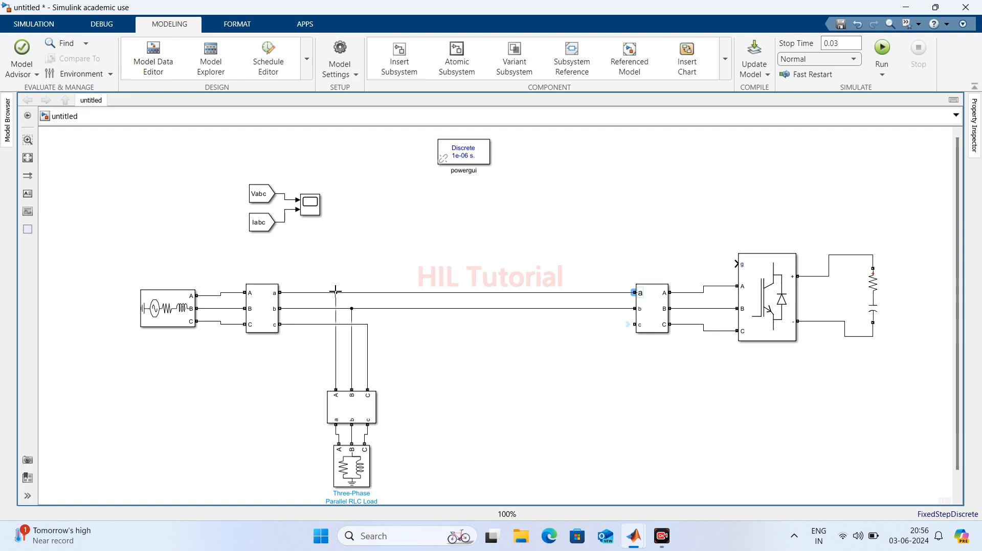
left_click_drag(634, 325, 368, 324)
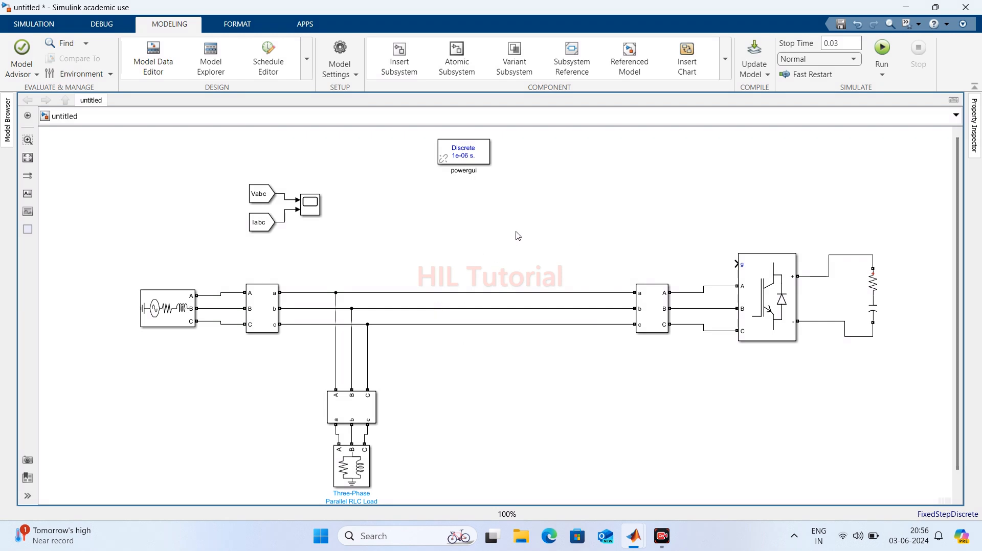
- Duplicate the DC-side Series RLC Branch above the middle of the phase lines and rotate the copy to lie horizontally
left_click(876, 298)
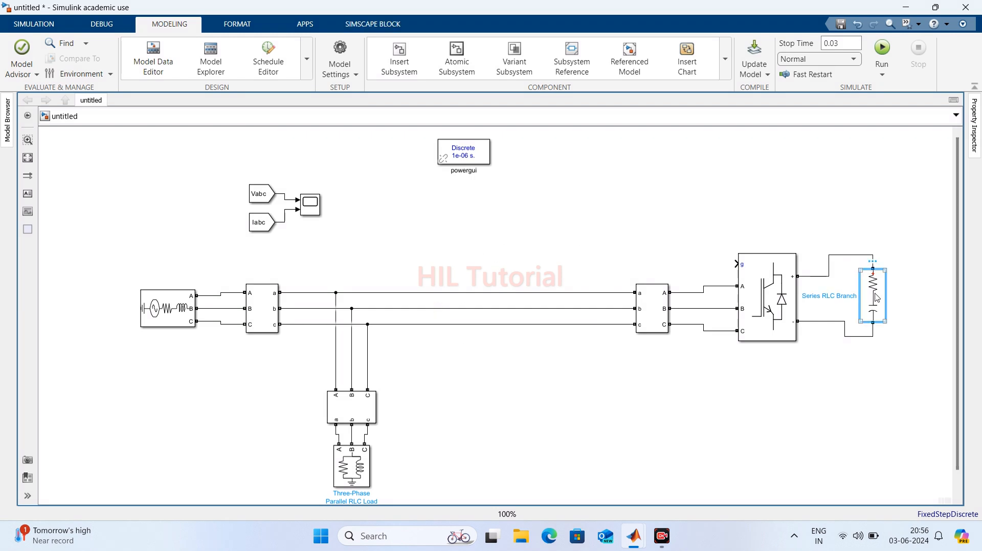
left_click(452, 244)
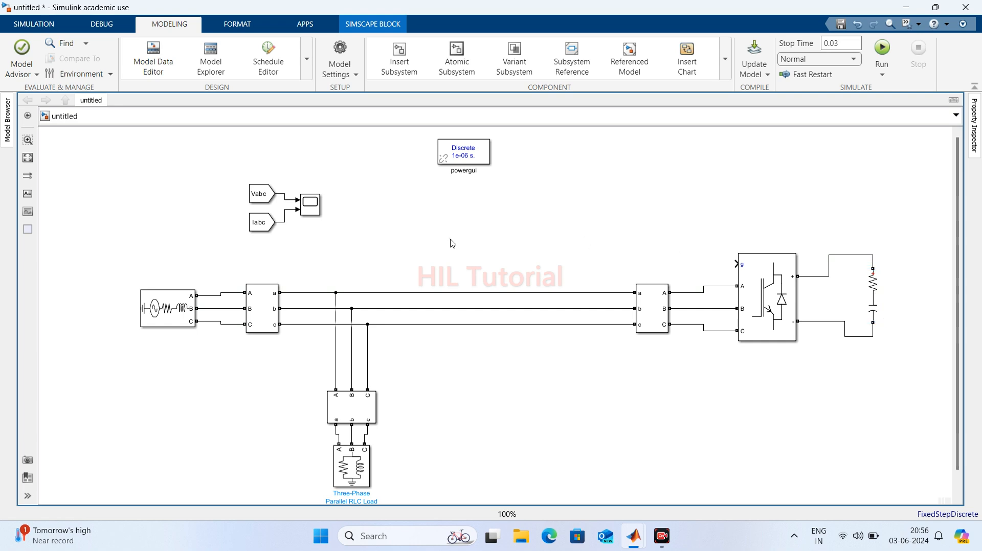
key("ctrl+v")
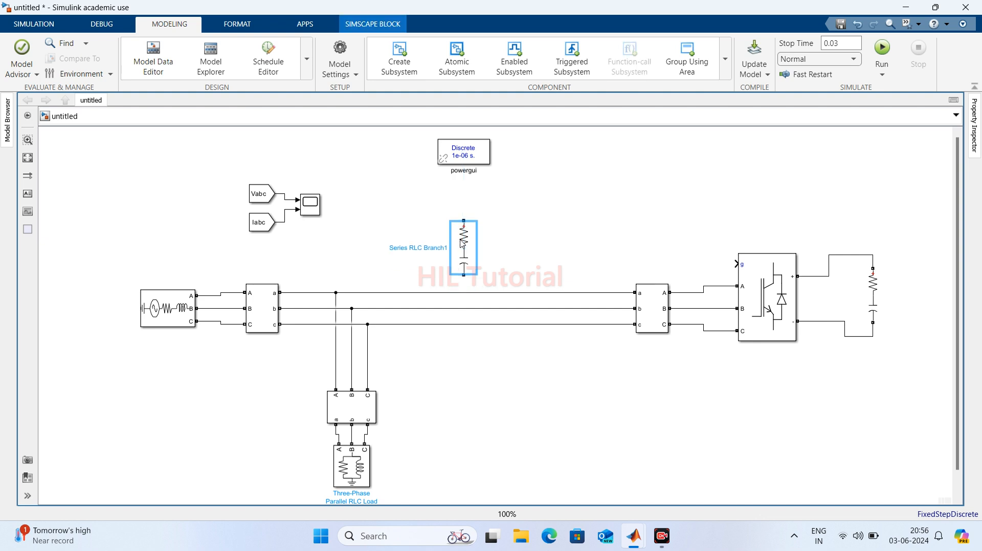
key("ctrl+r")
key("ctrl+r")
key("ctrl+r")
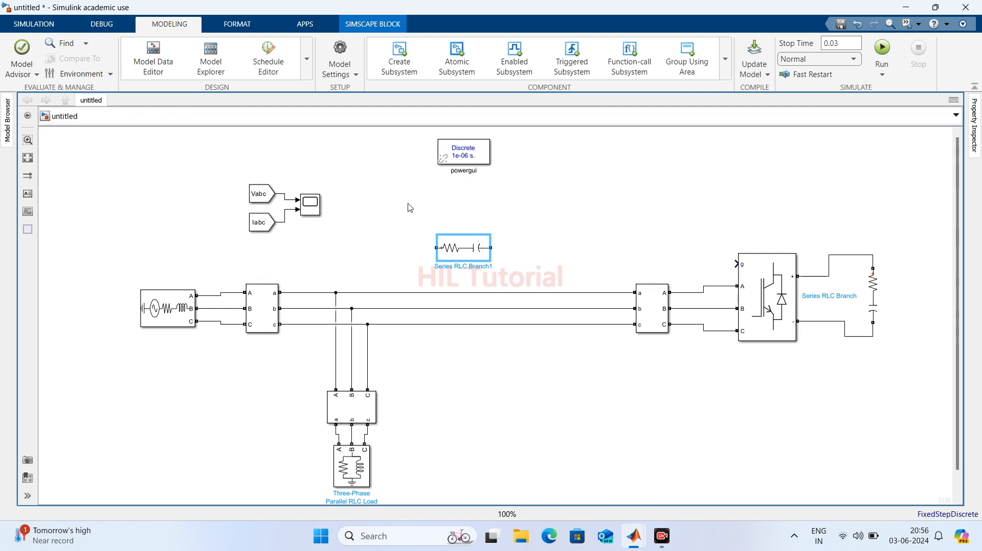
- Set the copied Series RLC Branch to type L with an inductance of 300e-6 H
double_click(462, 255)
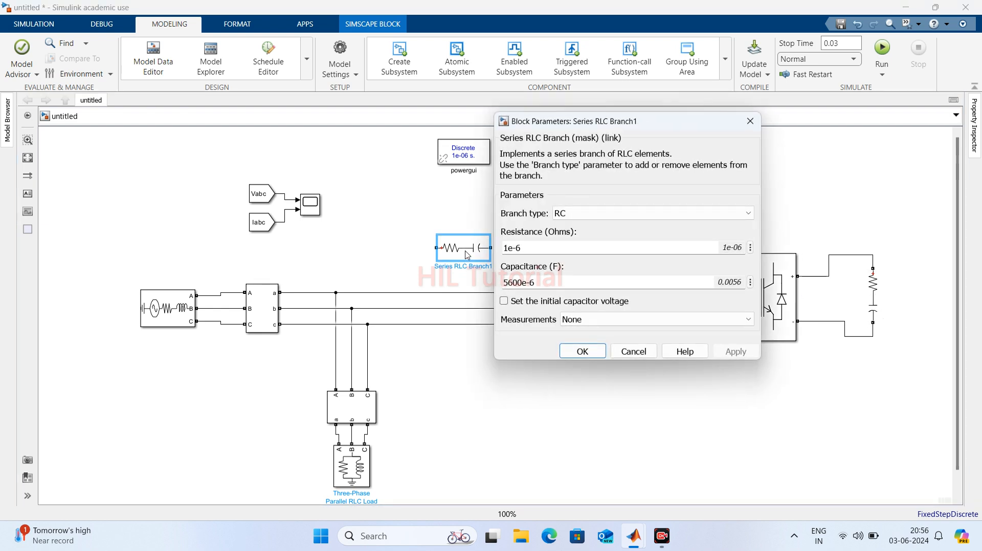
left_click(584, 218)
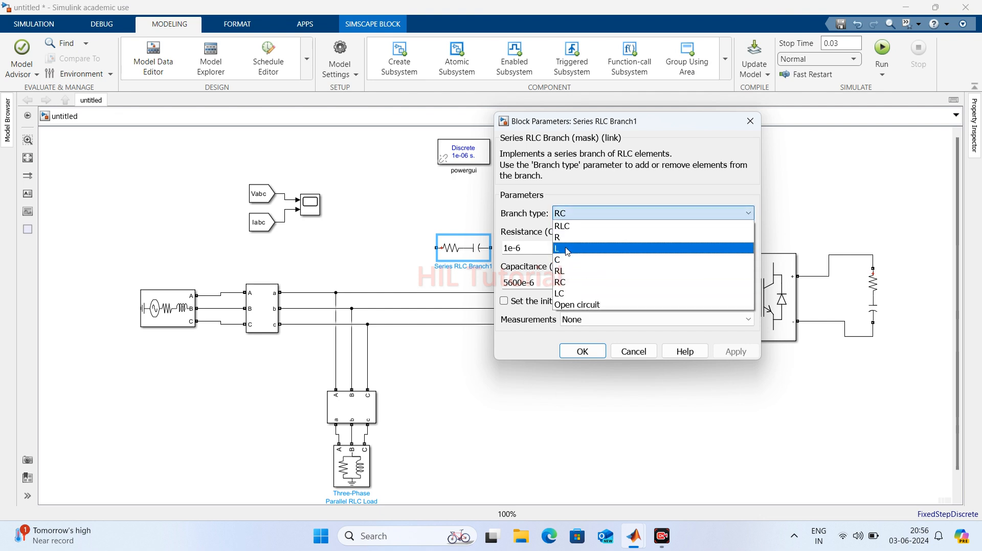
left_click(567, 249)
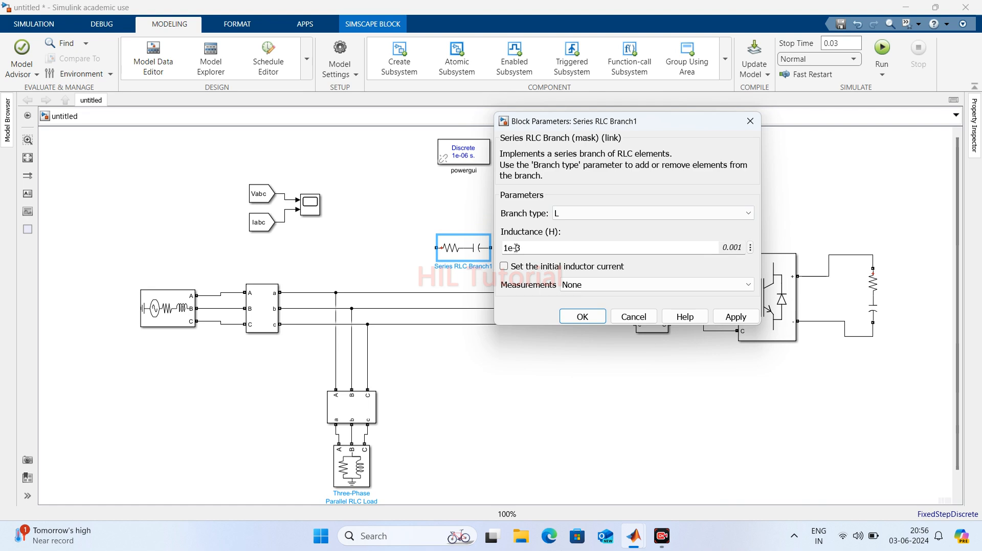
double_click(525, 247)
left_click(524, 248)
key("BackSpace")
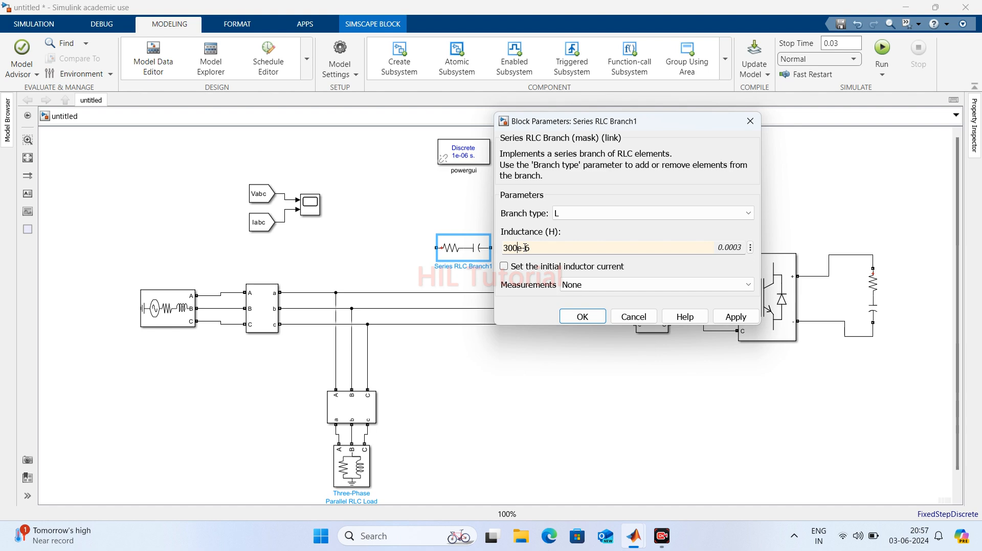
key("Return")
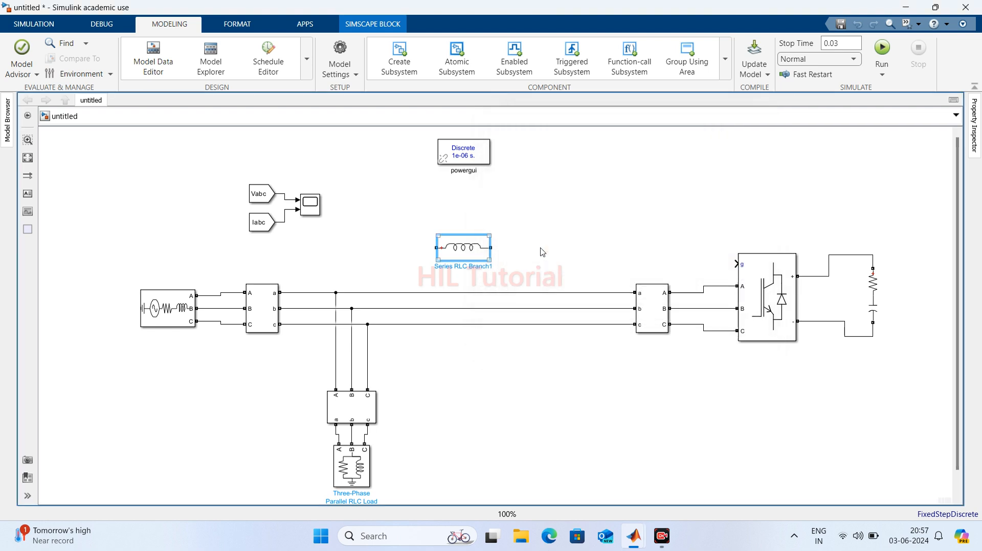
- Insert the inductor in the phase A line and place duplicates of it in the phase B and phase C lines
left_click_drag(464, 247, 433, 291)
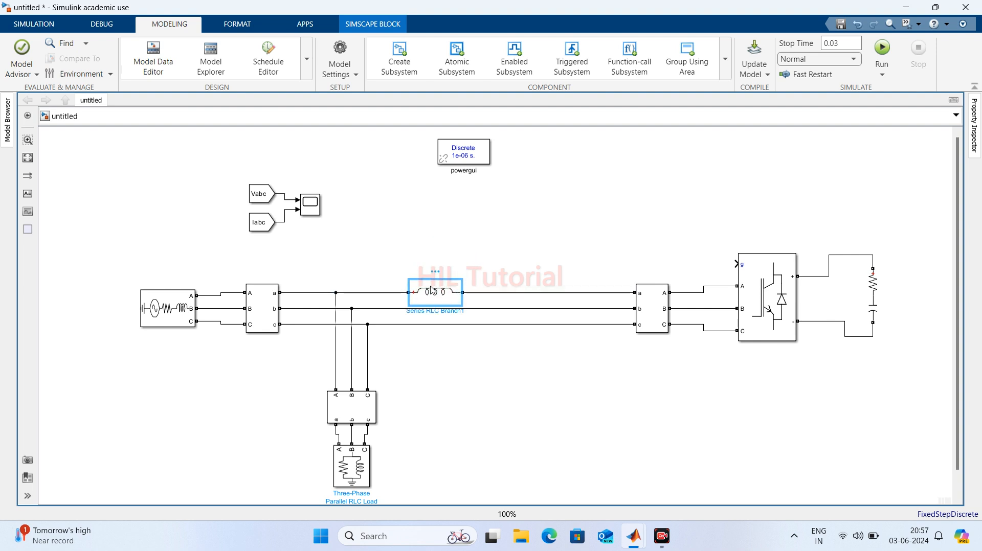
key("ctrl+v")
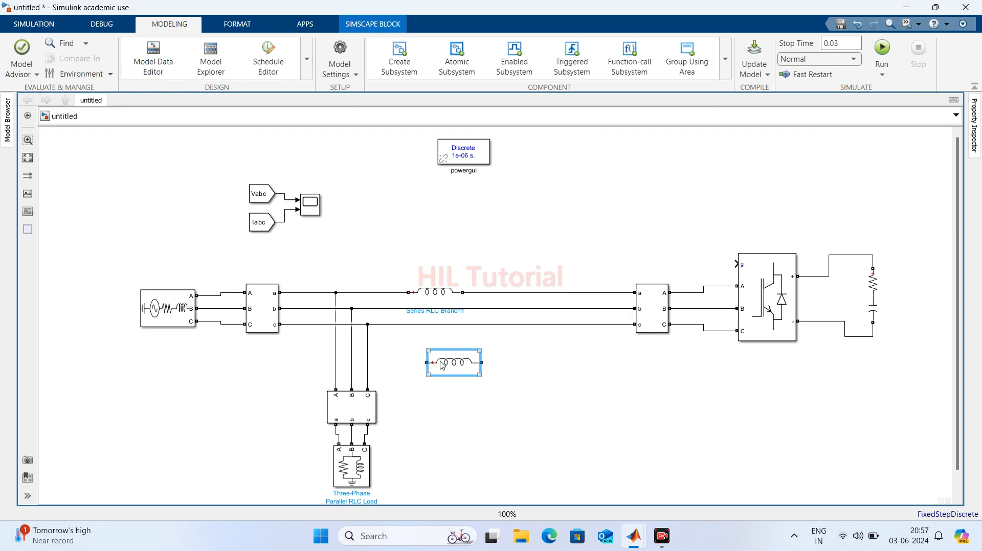
left_click_drag(448, 368, 427, 316)
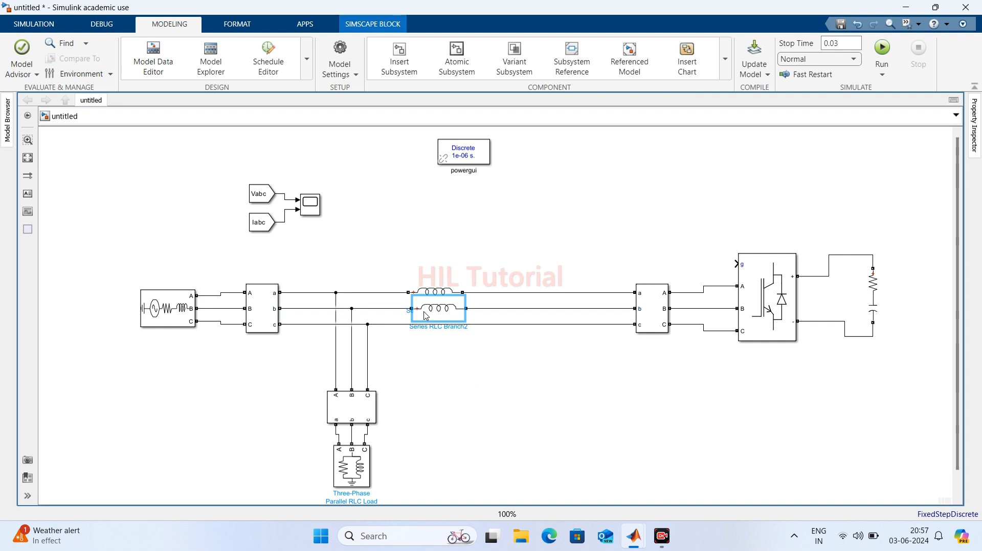
left_click(469, 400)
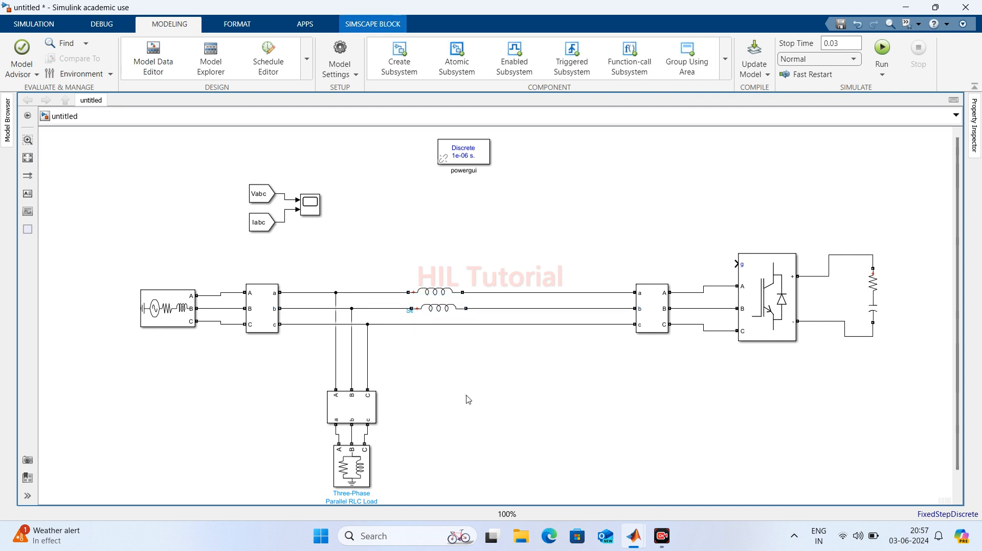
key("ctrl+v")
left_click_drag(499, 413, 443, 325)
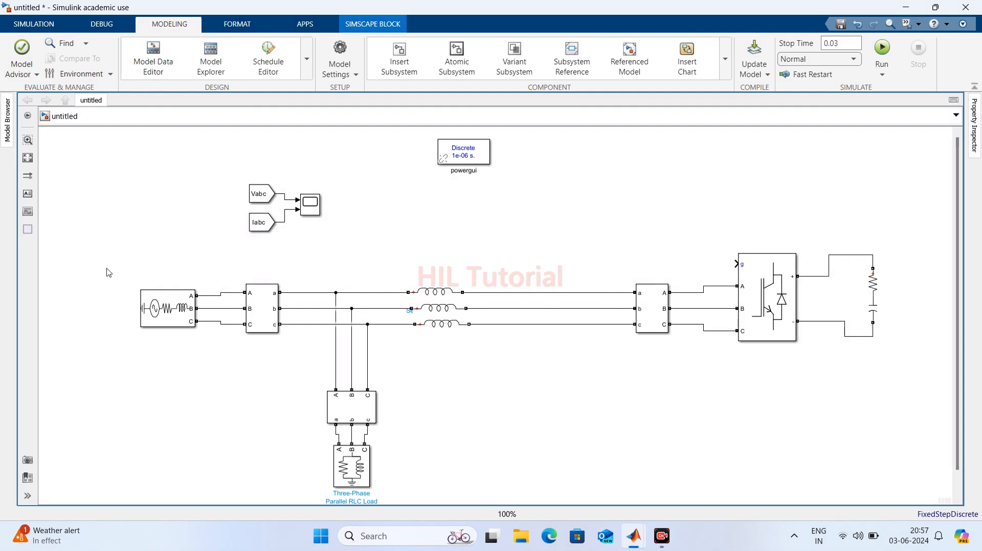
- Shift the source, its measurement, the load branch and the inductors well to the left, and line up the three inductors
left_click_drag(107, 268, 547, 506)
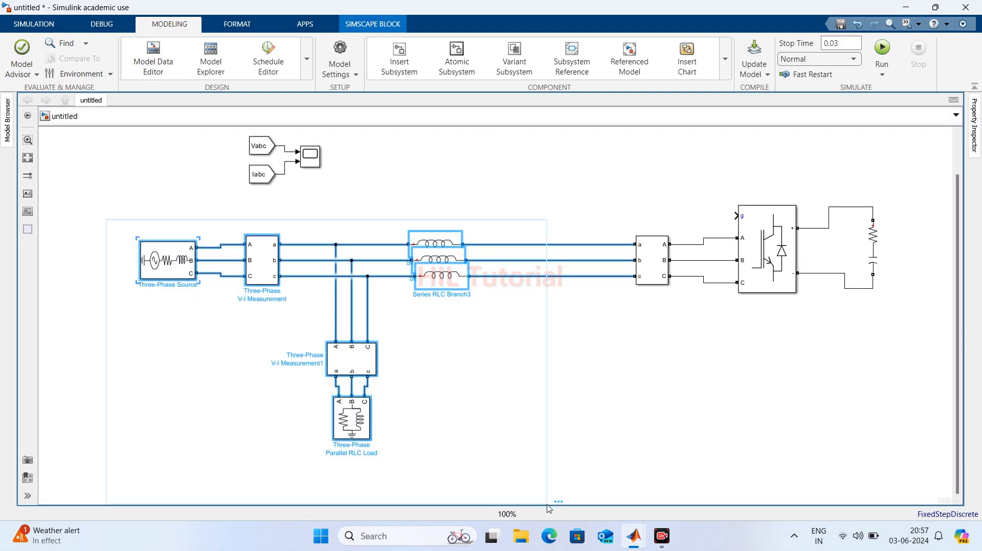
key("Left")
key("Left")
key("Left")
key("Left")
key("Left")
key("Left")
key("Left")
key("Left")
key("Left")
key("Left")
key("Left")
key("Left")
key("Left")
key("Left")
key("Left")
key("Left")
key("Left")
key("Left")
key("Left")
key("Left")
key("Left")
key("Left")
key("Left")
key("Left")
key("Left")
key("Left")
key("Left")
key("Left")
key("Left")
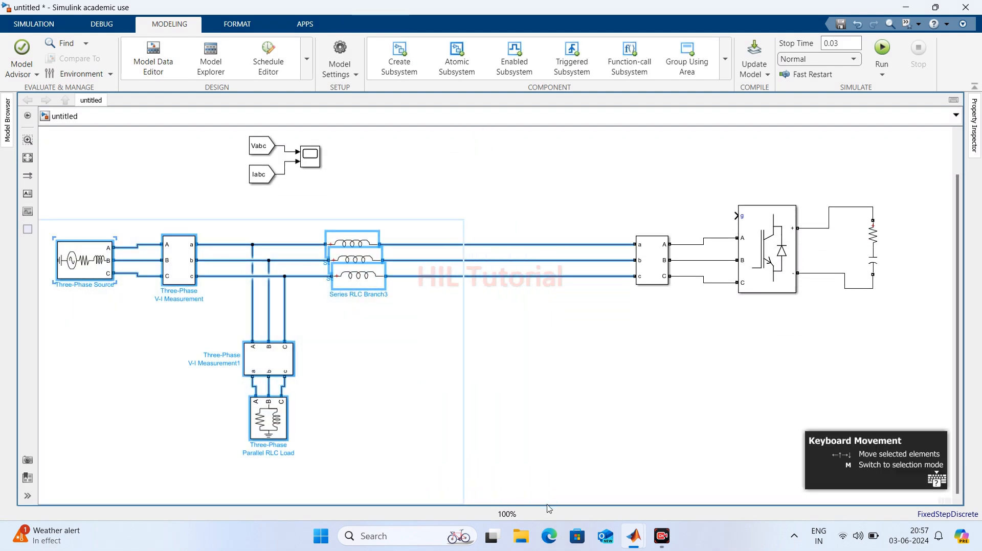
left_click(547, 375)
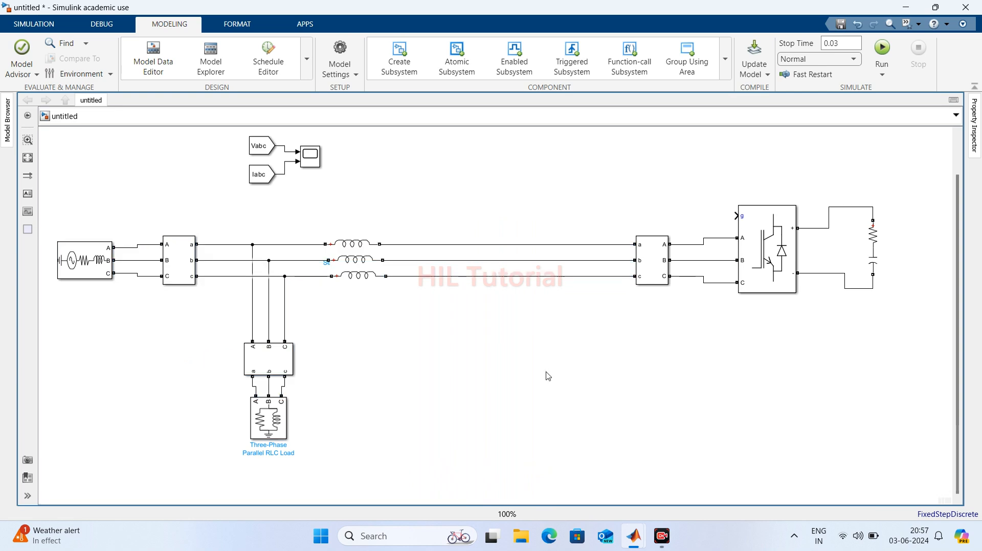
left_click(357, 267)
left_click_drag(356, 277, 366, 256)
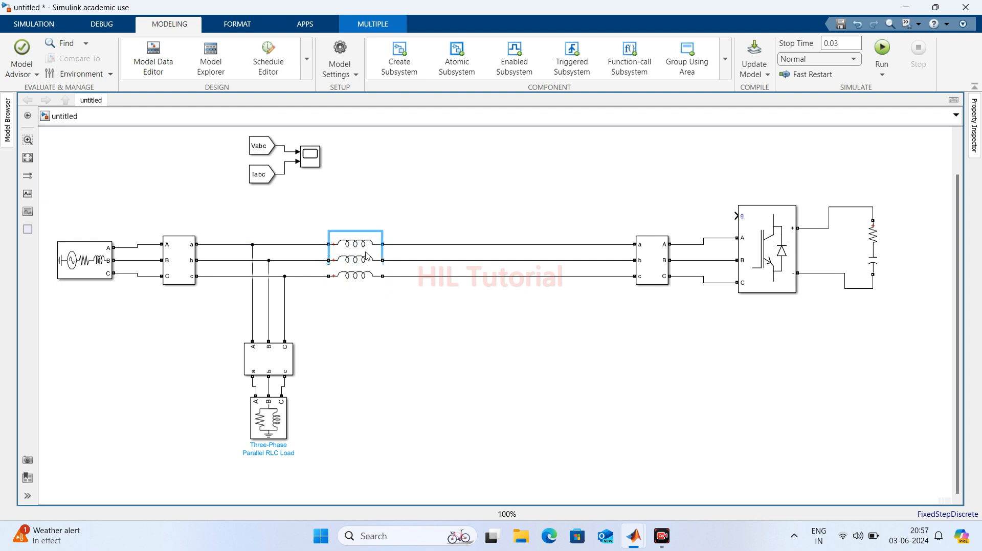
- Duplicate an inductor branch below the phase lines, rotate it to stand vertically, and place it to the right of the RLC load
left_click(350, 273)
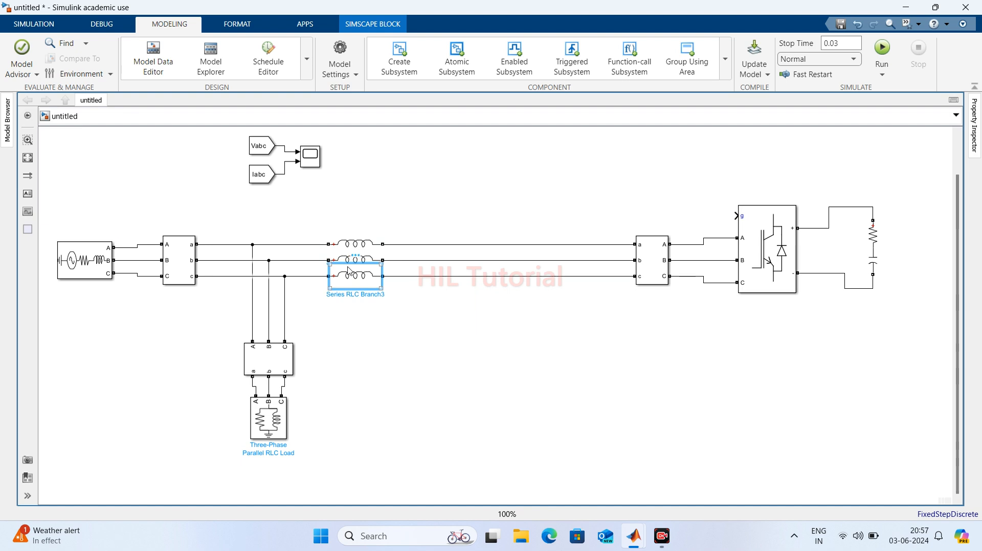
key("ctrl+v")
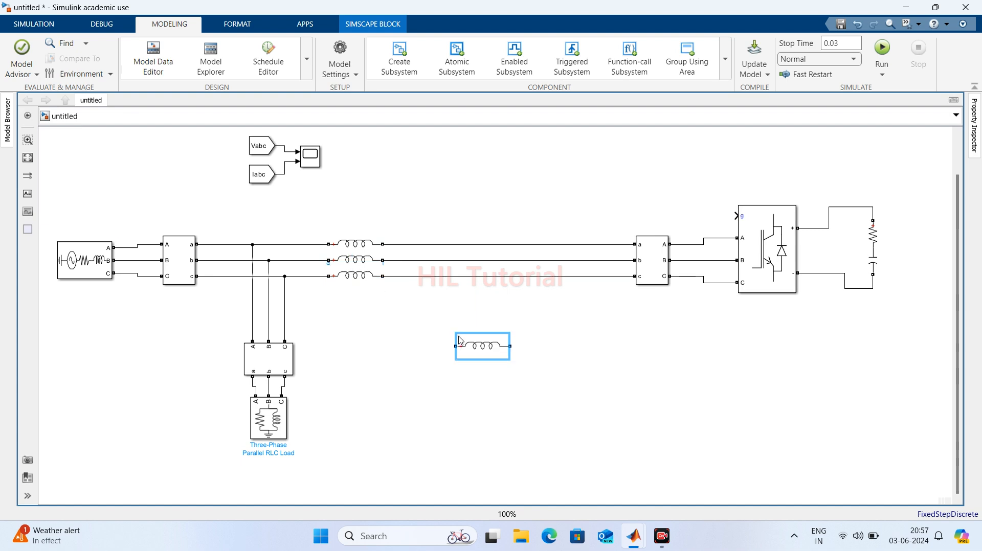
key("ctrl+r")
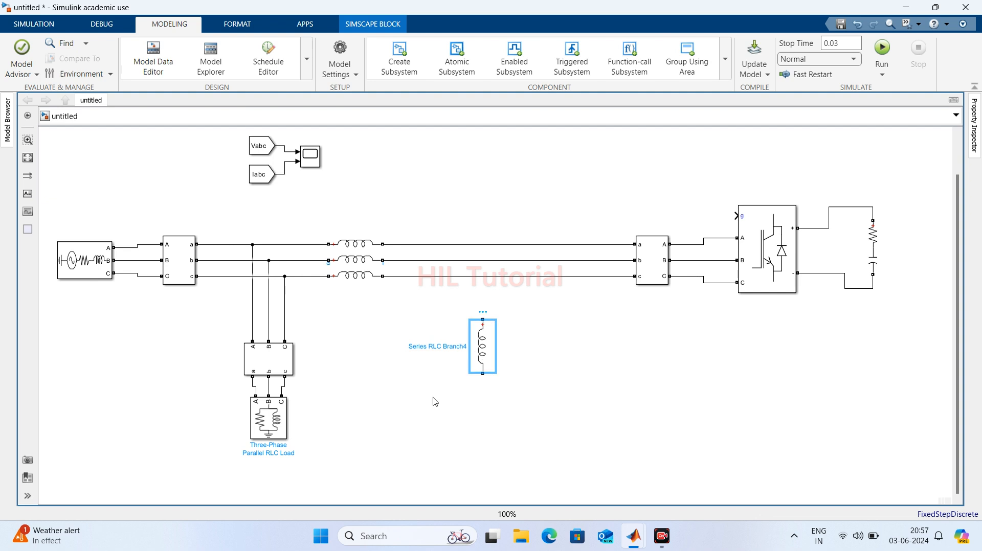
left_click_drag(487, 352, 437, 394)
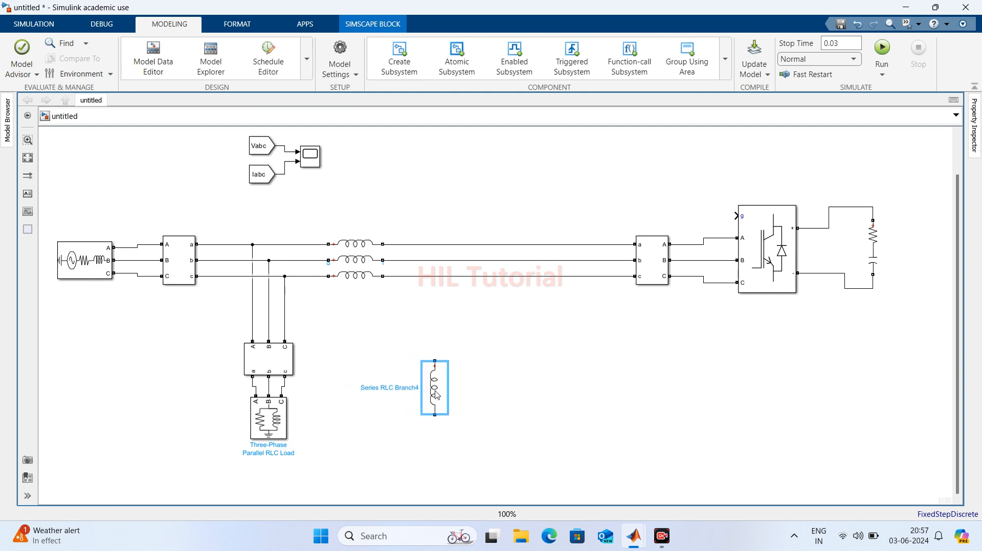
- Set the vertical Series RLC Branch to type C with a capacitance of 100e-6 F
double_click(436, 394)
left_click(543, 373)
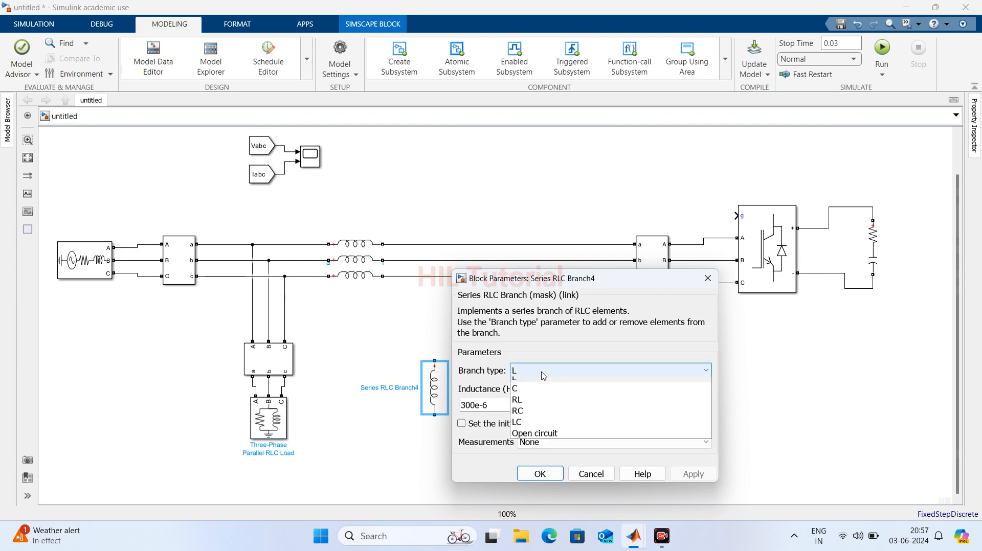
left_click(526, 419)
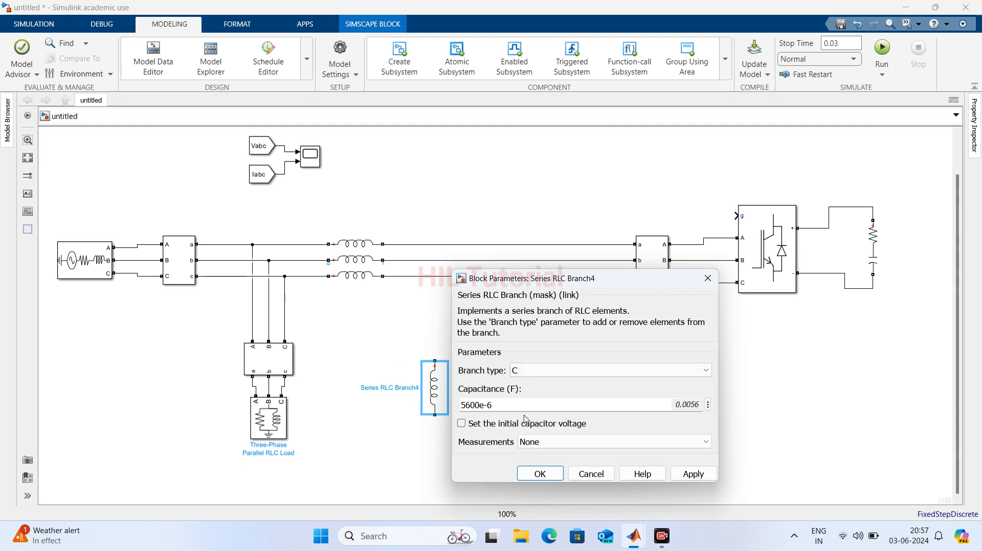
left_click(479, 405)
left_click(478, 404)
key("BackSpace")
key("BackSpace")
key("BackSpace")
key("BackSpace")
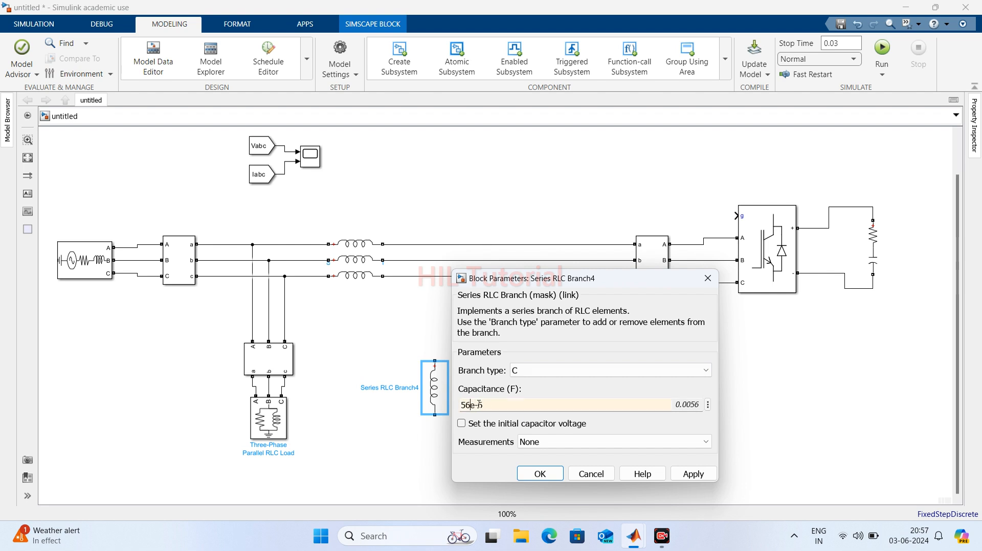
type("100e-6")
key("Return")
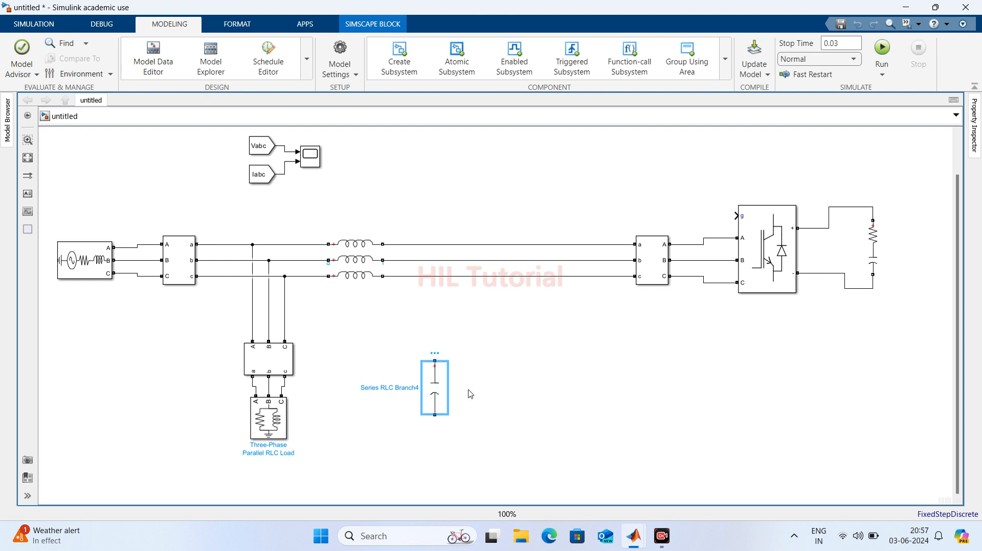
- Duplicate the vertical capacitor branch twice, placing the copies to its right
key("ctrl+c")
key("ctrl+v")
left_click(528, 405)
key("ctrl+v")
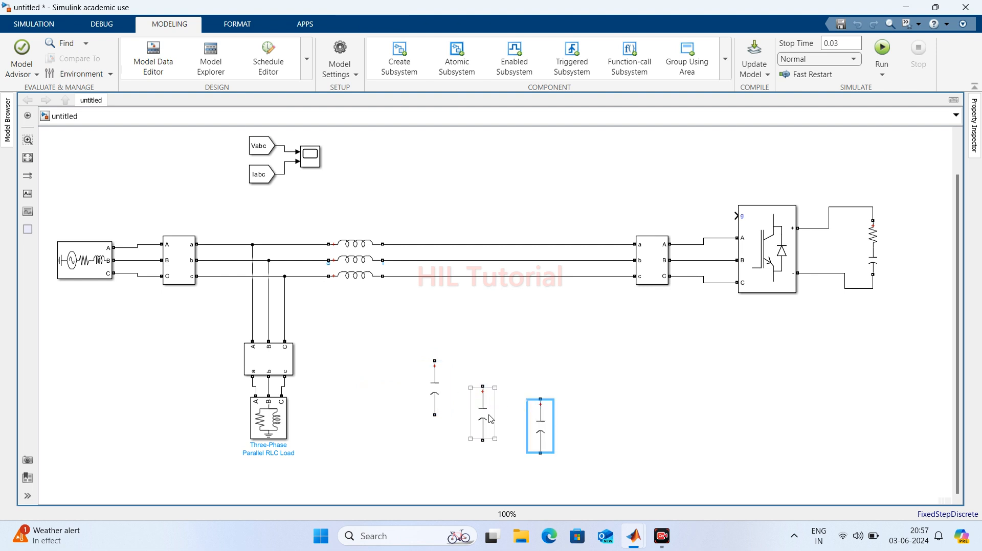
- Line up the three vertical capacitor branches side by side and connect their upper ends to phases A, B and C respectively
left_click_drag(484, 414, 465, 388)
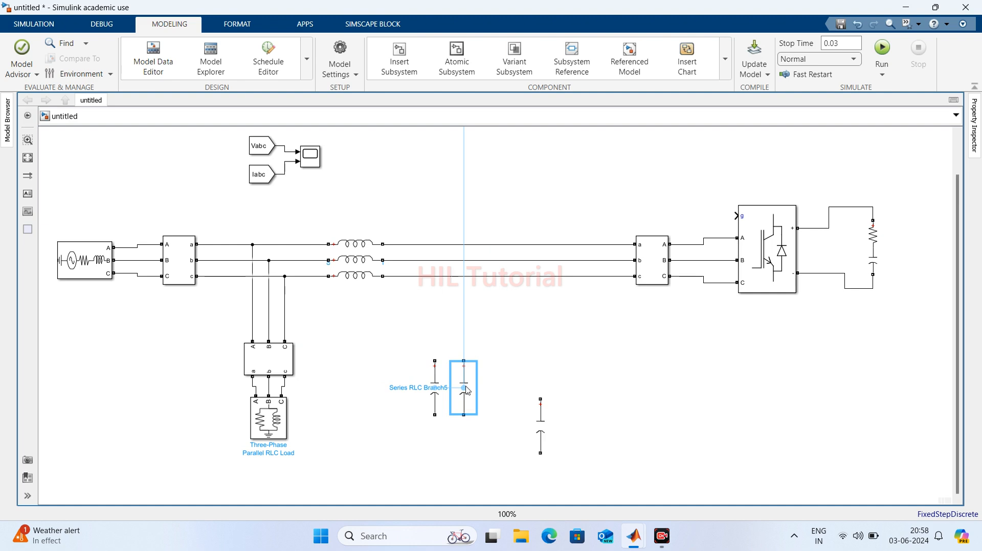
left_click_drag(545, 429, 497, 389)
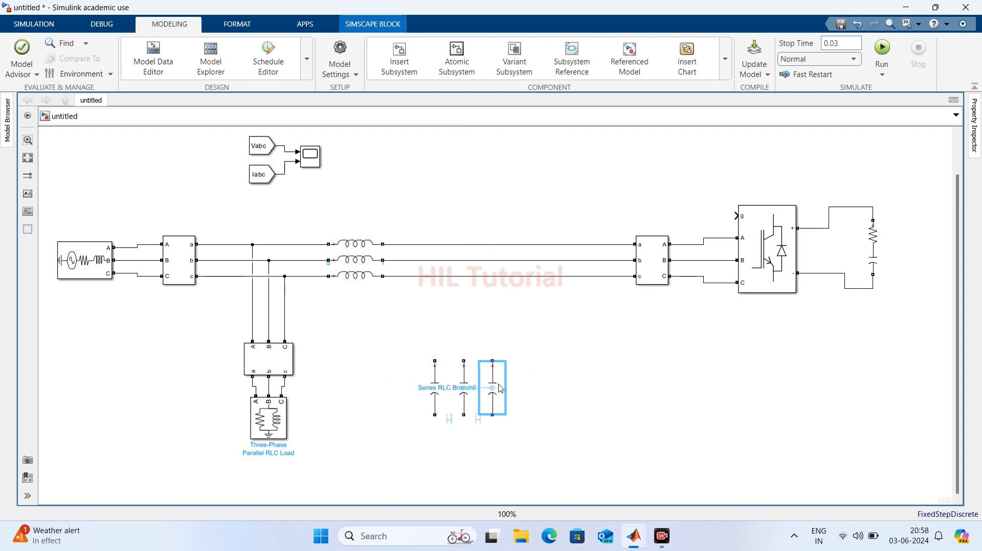
left_click(435, 361)
left_click_drag(435, 361, 434, 244)
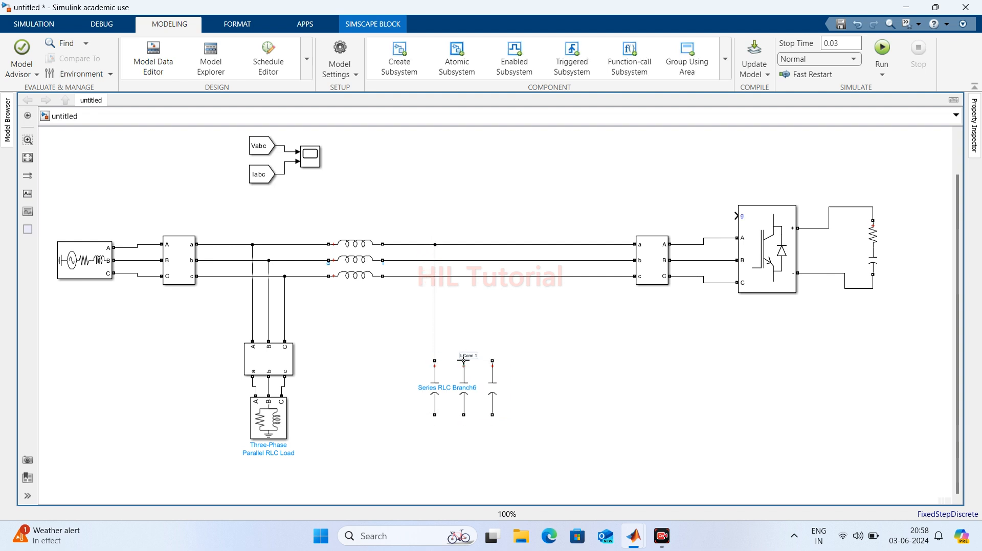
left_click_drag(463, 361, 462, 261)
left_click_drag(492, 361, 492, 276)
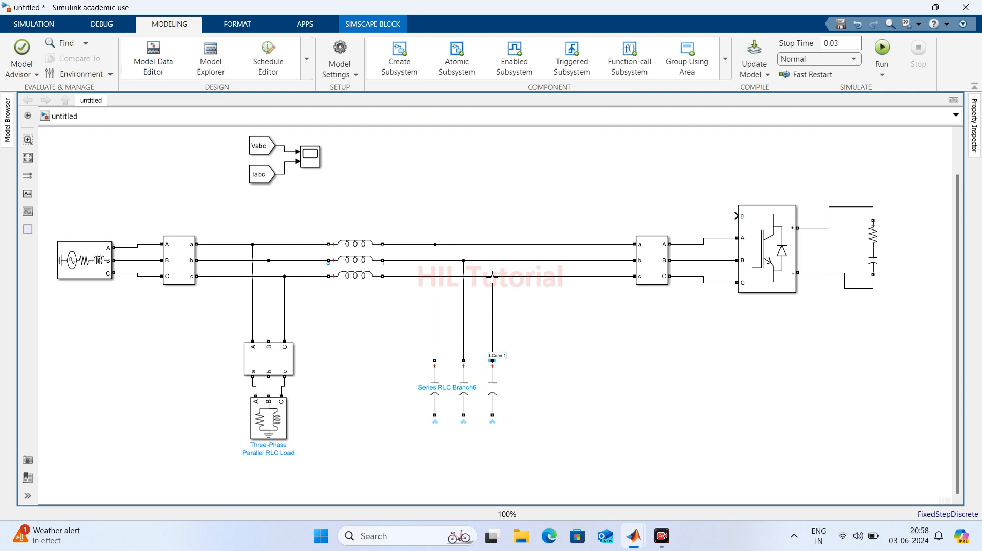
- Join the lower ends of the three capacitors in a common star point and shift the whole bank up closer to the phase lines
left_click(414, 460)
left_click_drag(434, 416, 463, 424)
left_click_drag(397, 341, 538, 439)
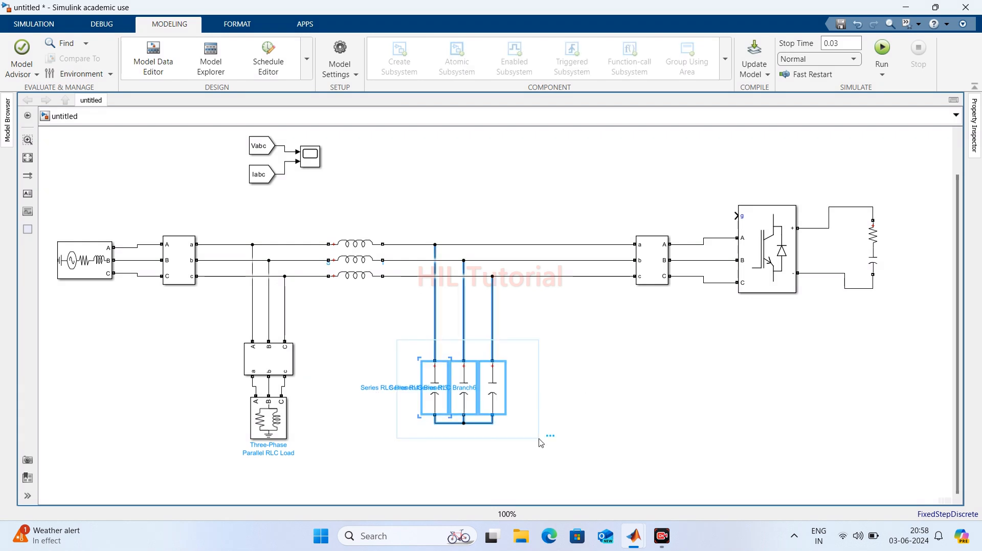
key("Up")
key("Up")
key("Up")
key("Up")
key("Up")
key("Up")
key("Up")
key("Up")
key("Up")
key("Up")
key("Up")
key("Up")
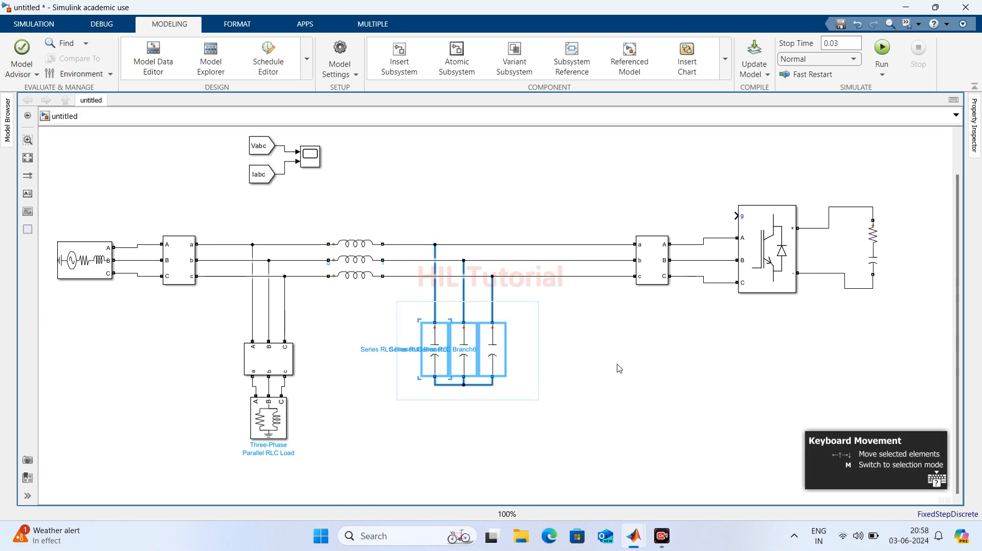
left_click(617, 365)
- Duplicate the three series inductors and insert the copies in the phase lines between the capacitors and the converter-side measurement block
left_click_drag(345, 205, 363, 319)
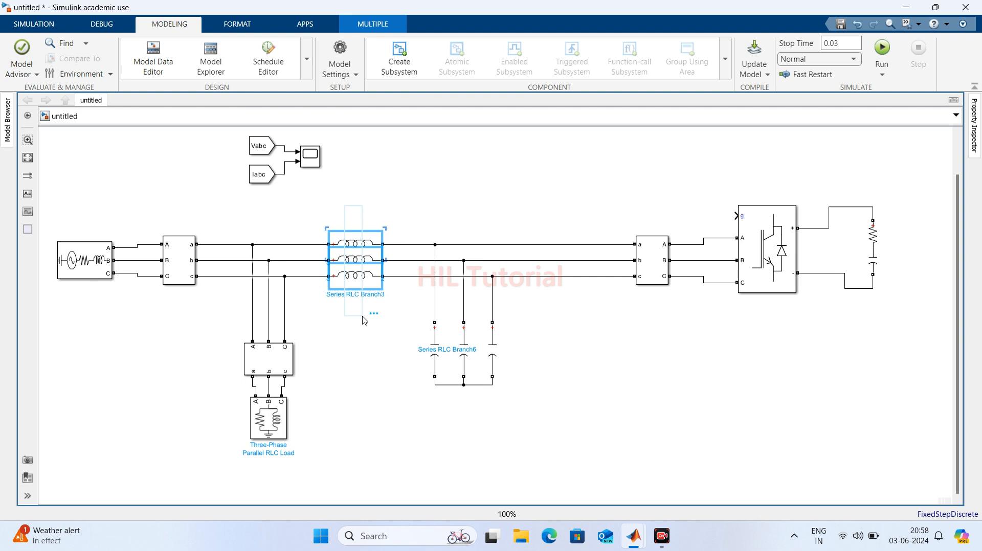
key("ctrl+c")
left_click(537, 325)
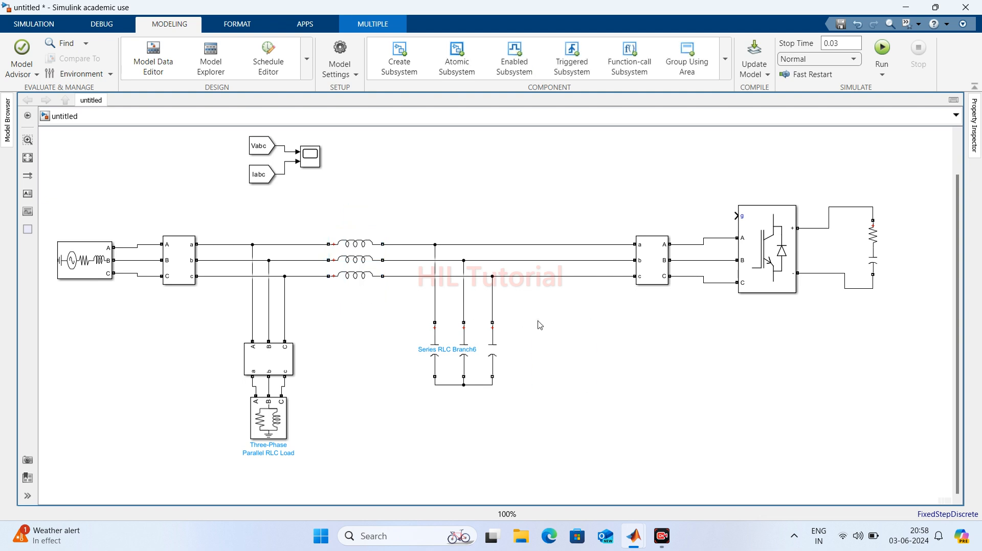
key("ctrl+v")
left_click_drag(565, 352, 538, 240)
left_click(572, 383)
left_click(553, 367)
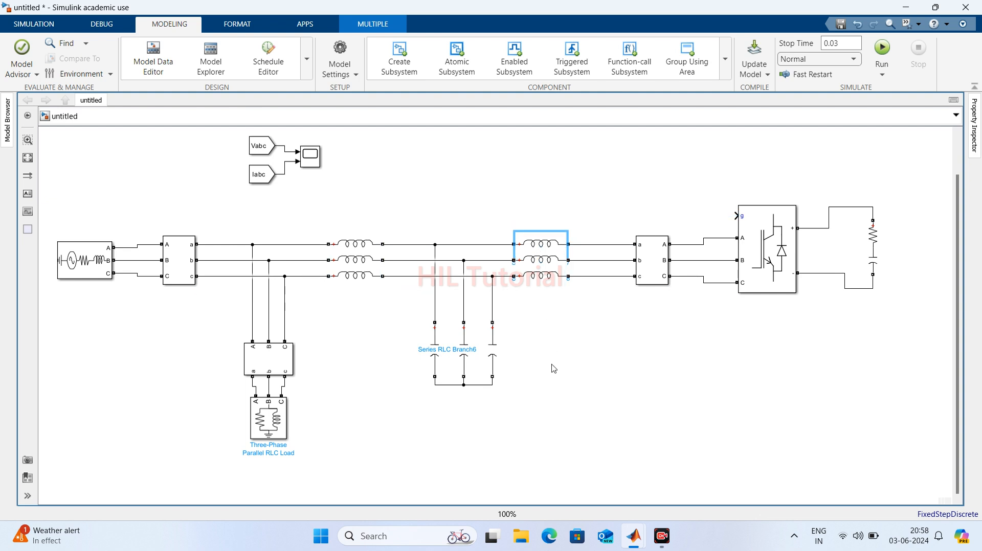
- Set the inductance of the new converter-side inductor in phase A to 500e-6 H
double_click(540, 246)
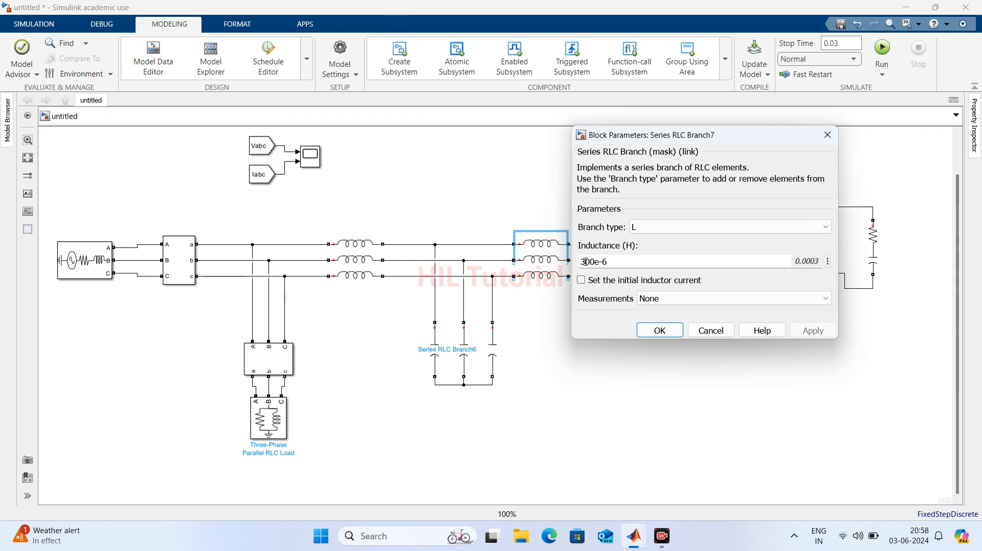
left_click(585, 262)
key("BackSpace")
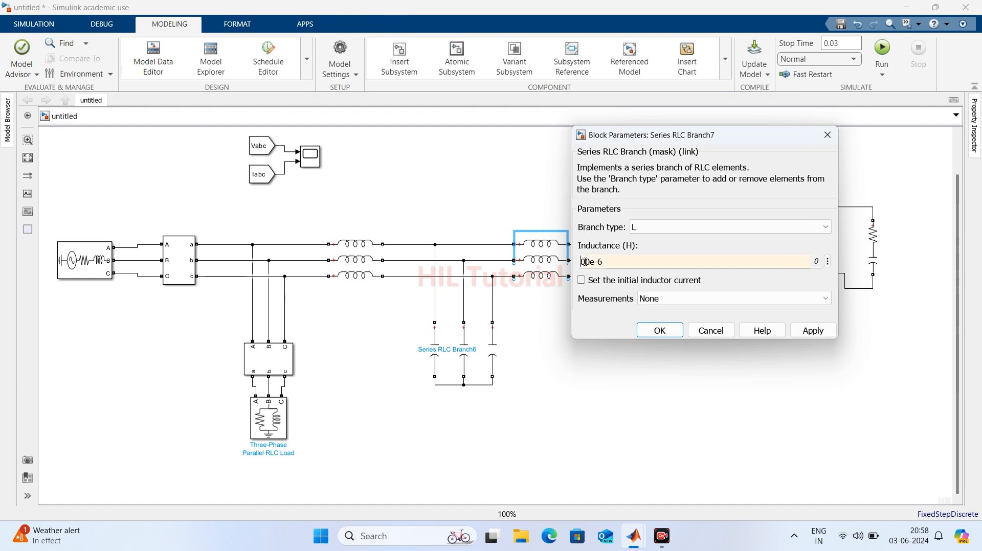
type("5")
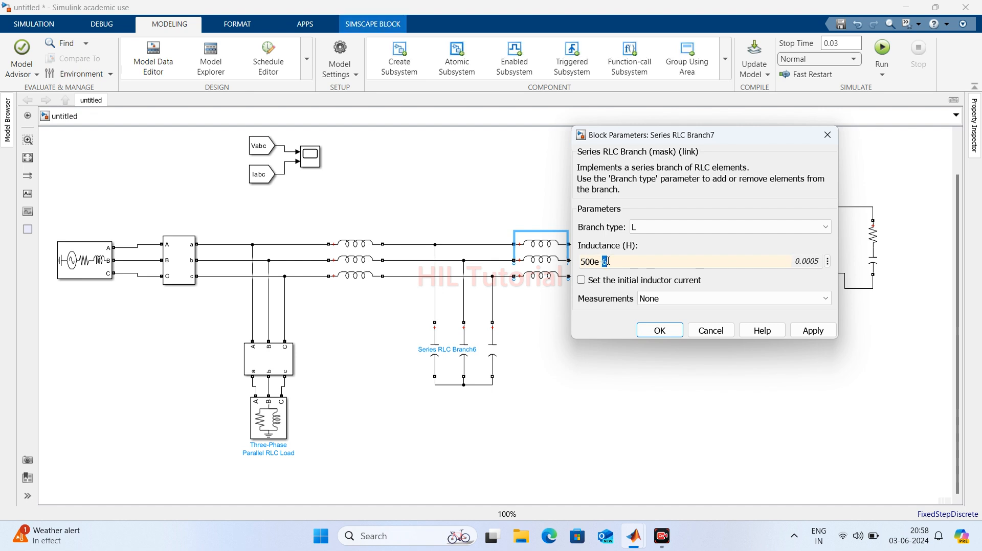
triple_click(608, 261)
left_click(812, 330)
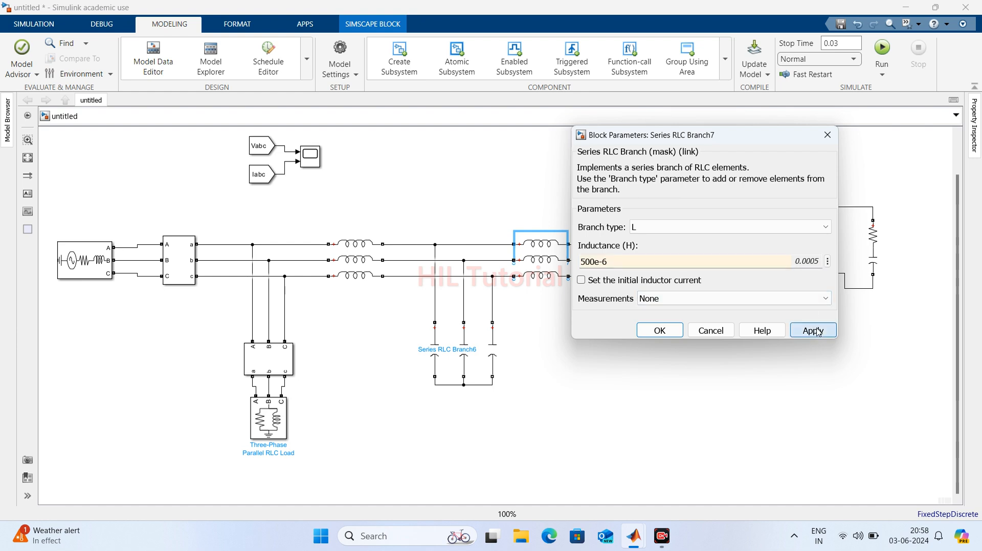
left_click(660, 330)
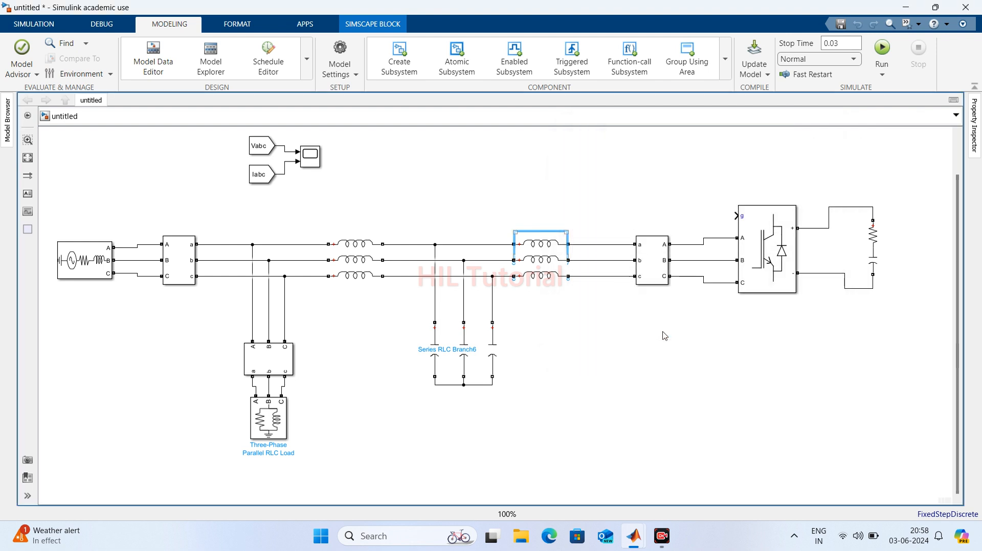
- Set the inductance of the converter-side inductors in phases B and C to 500e-6 H as well
double_click(536, 262)
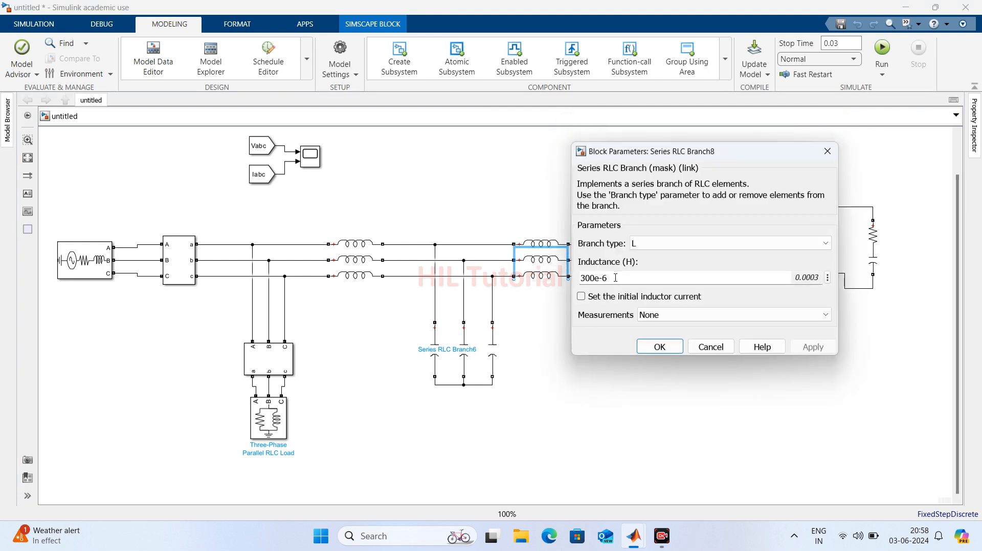
double_click(615, 278)
key("ctrl+v")
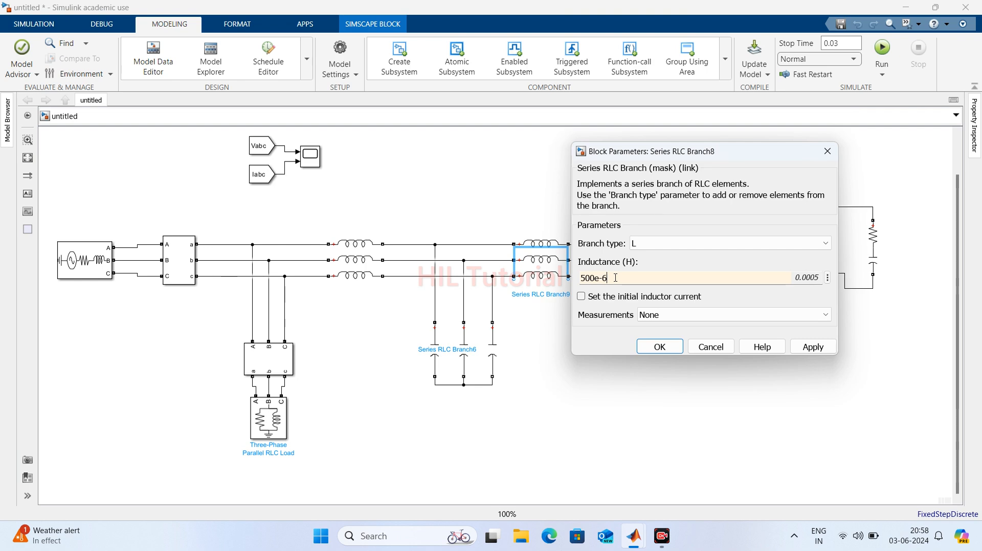
key("Return")
double_click(554, 280)
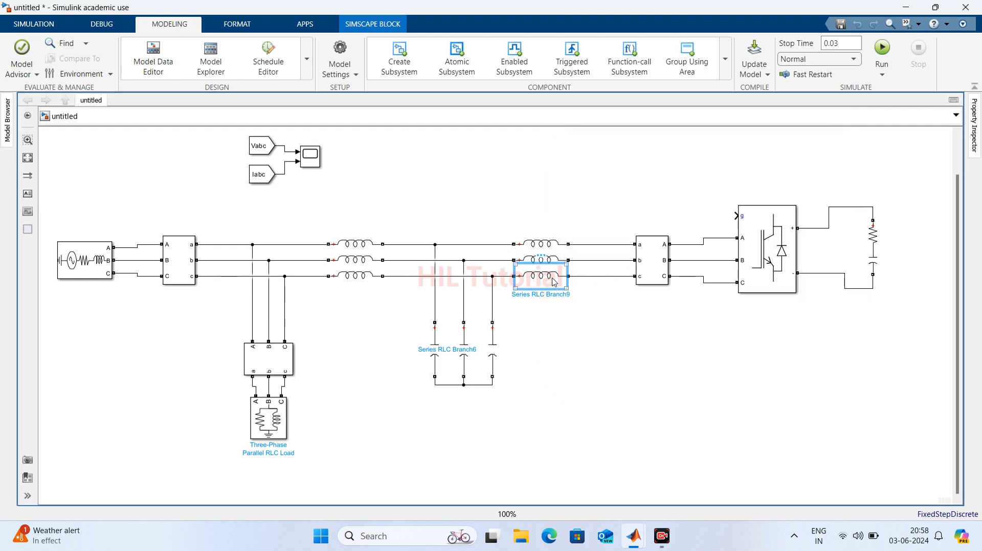
double_click(617, 293)
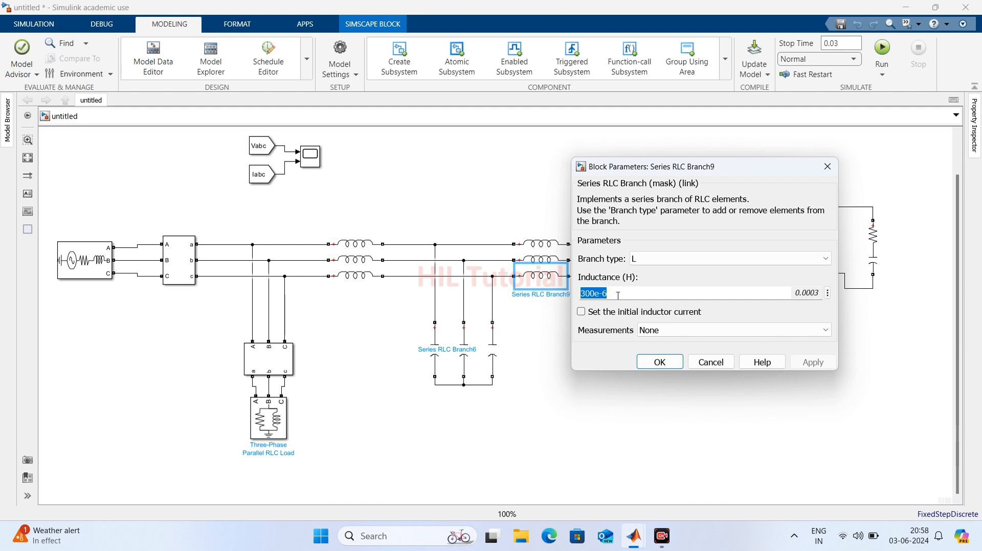
left_click(660, 362)
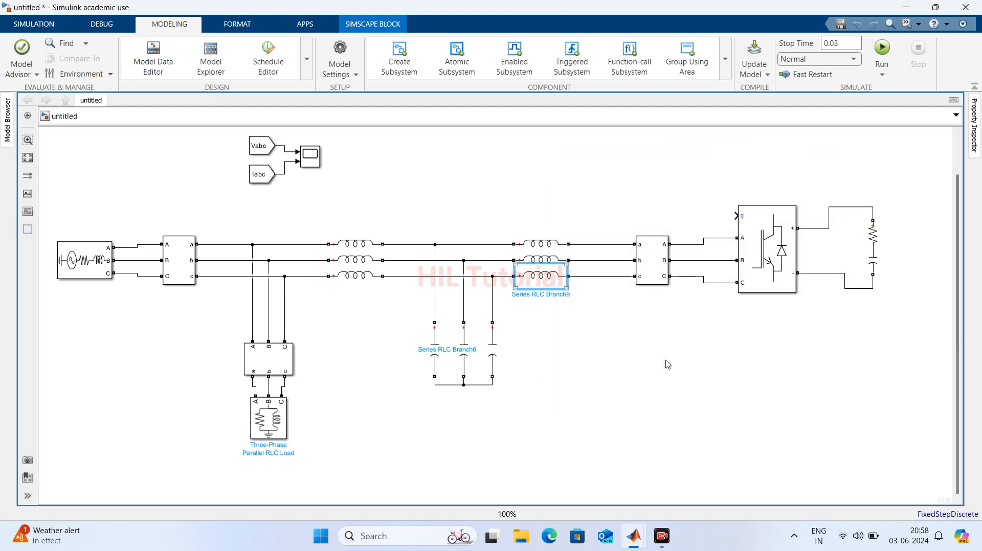
left_click(589, 355)
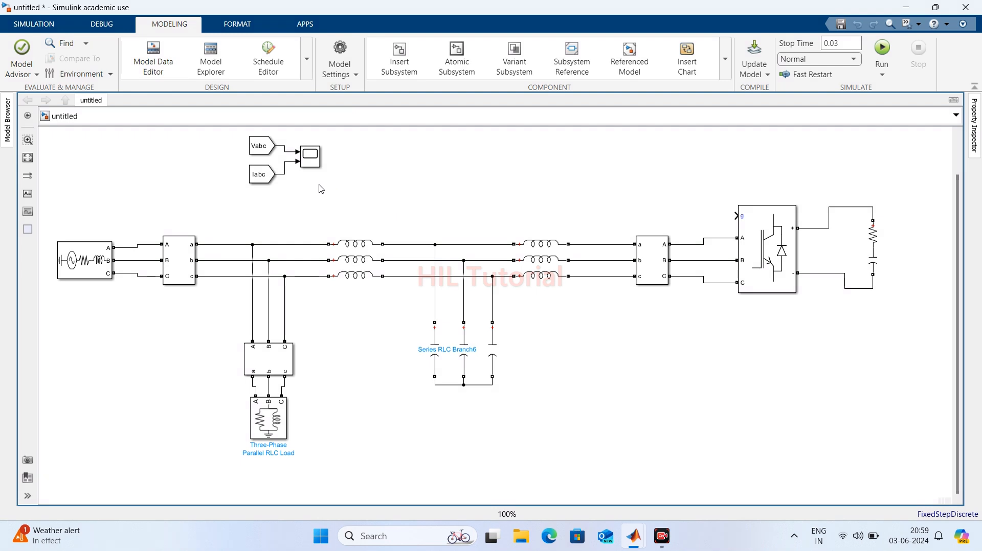
- Create an area around the filter, converter-side measurement, Universal Bridge and DC-side branch, and title it STATCOM
left_click_drag(318, 184, 925, 421)
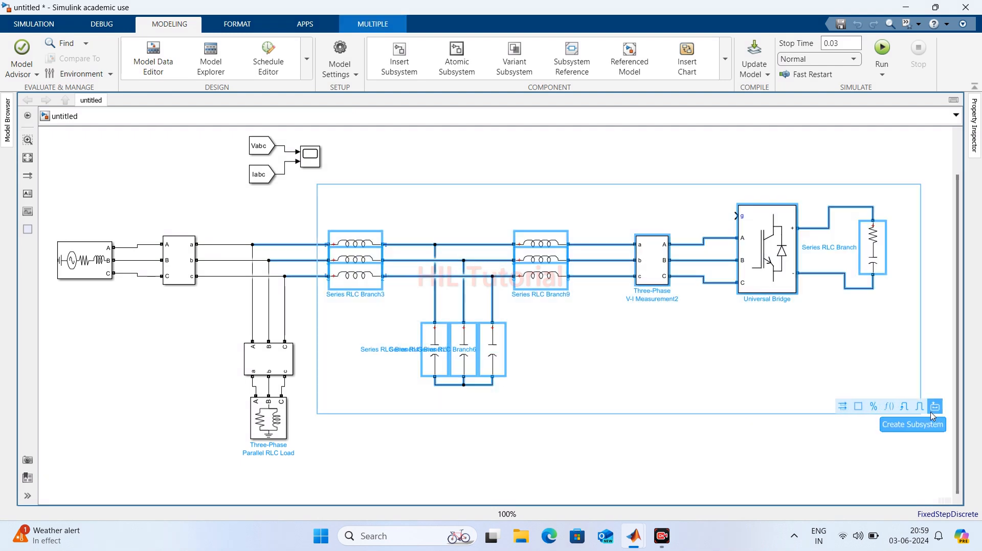
left_click(858, 406)
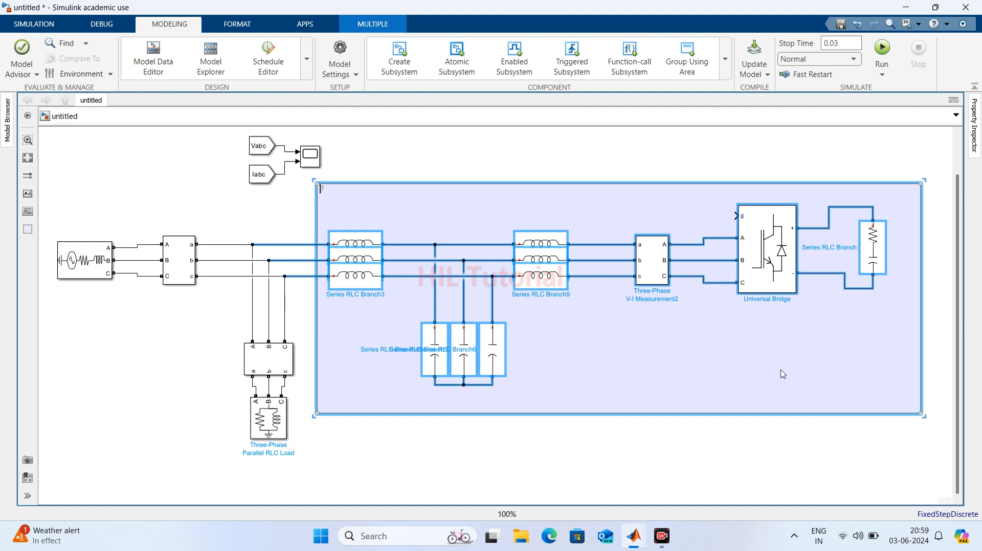
type("STATCOM")
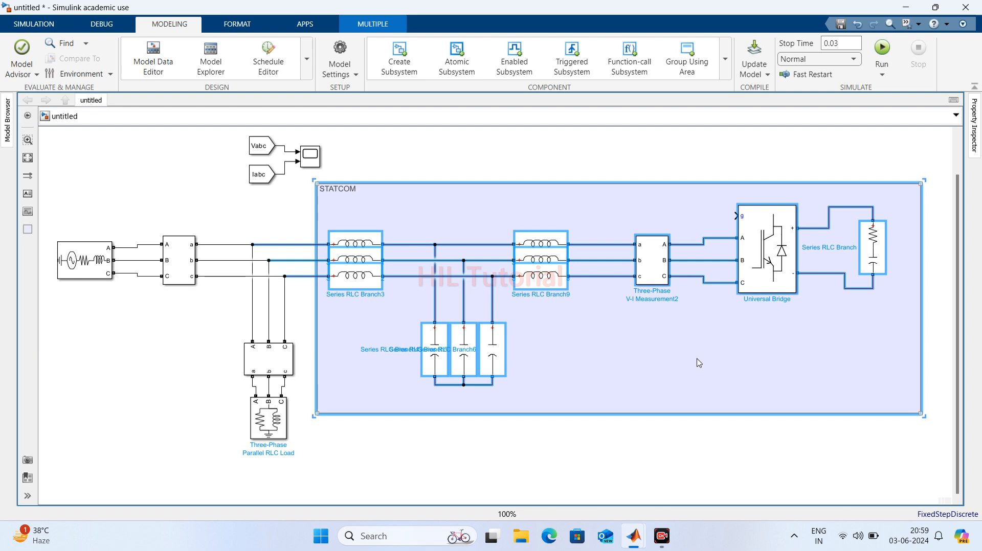
left_click(581, 158)
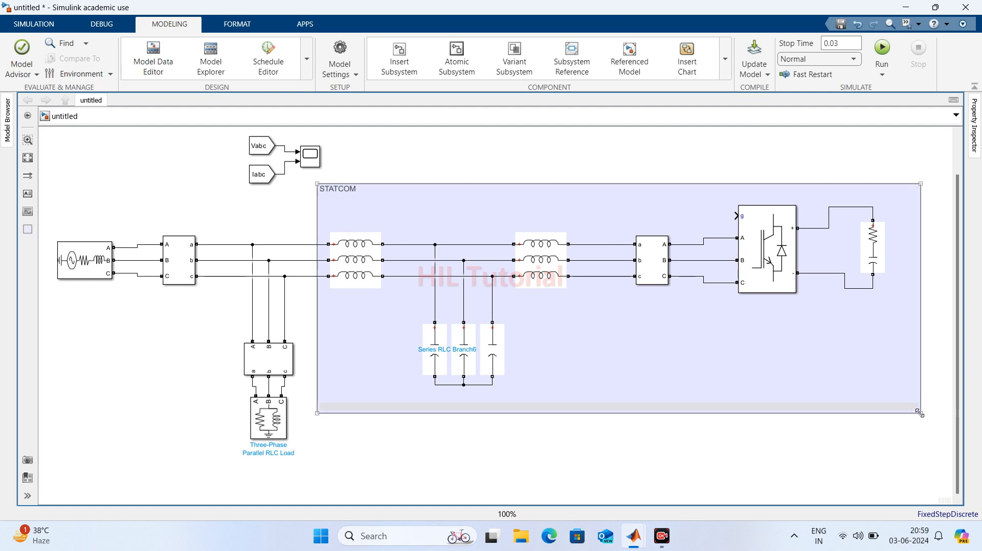
- Narrow the STATCOM area so it encloses only the inductors and capacitors, and retitle it LCL Filter
left_click_drag(919, 414, 591, 407)
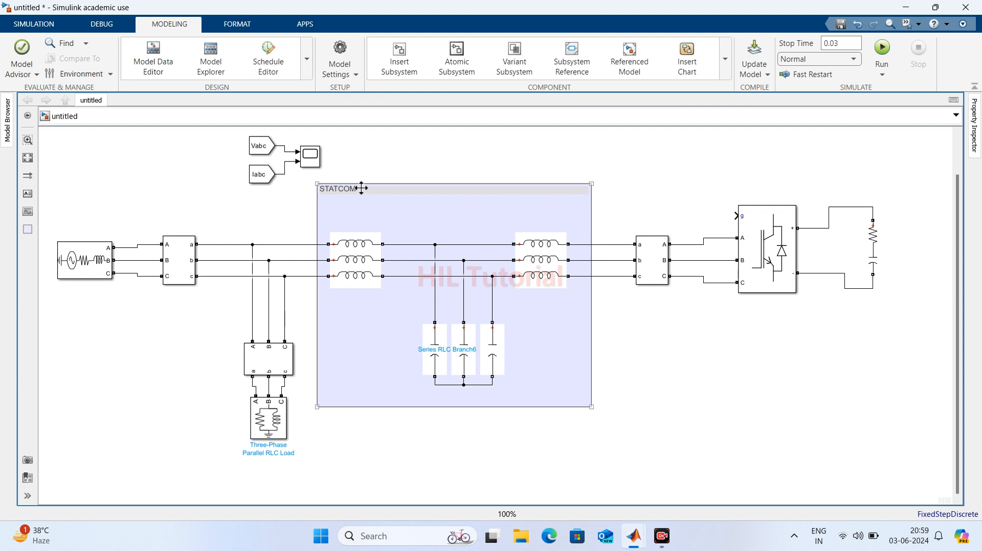
left_click(345, 189)
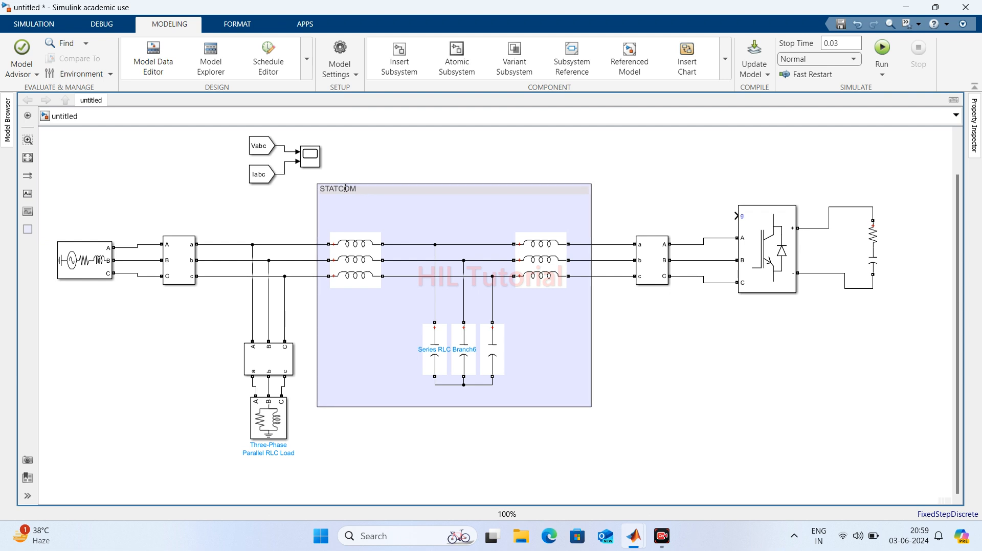
key("BackSpace")
key("BackSpace")
key("BackSpace")
key("BackSpace")
key("BackSpace")
key("BackSpace")
key("BackSpace")
left_click(588, 188)
- Tighten the LCL Filter area's upper and lower edges around the inductors and capacitor bank
left_click_drag(588, 189, 579, 227)
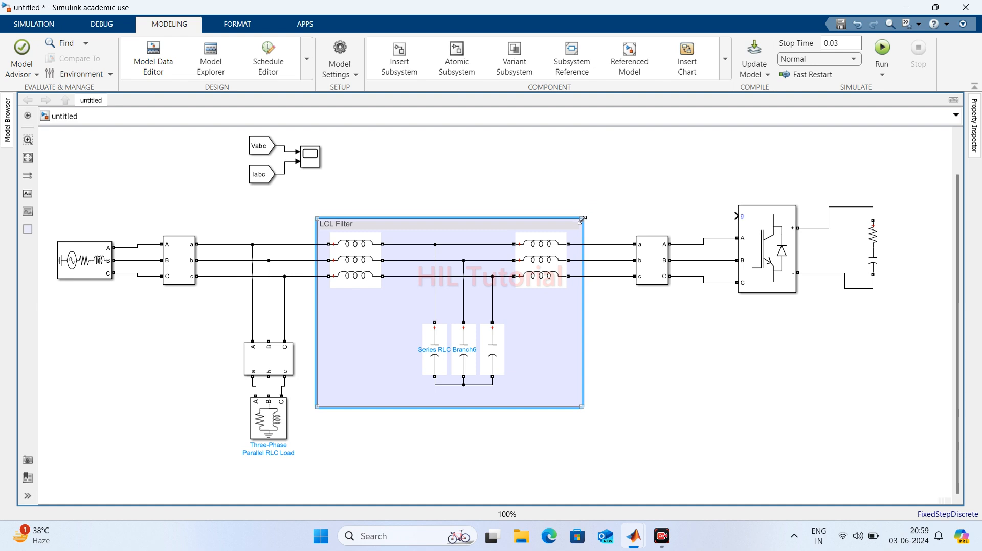
left_click_drag(580, 406, 581, 392)
left_click(734, 354)
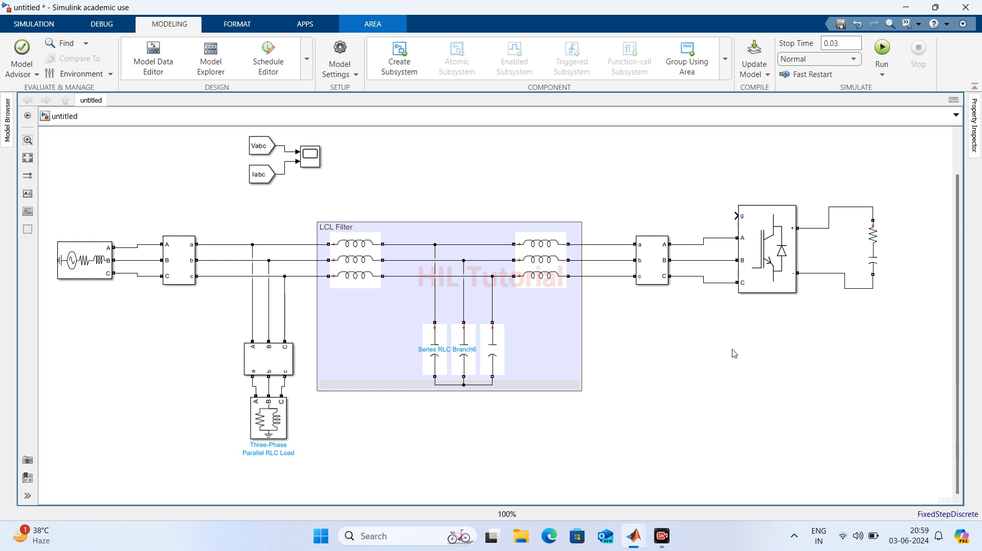
- Create an area around the Universal Bridge and its DC-side Series RLC Branch, titled STATCOM
left_click_drag(682, 164, 809, 353)
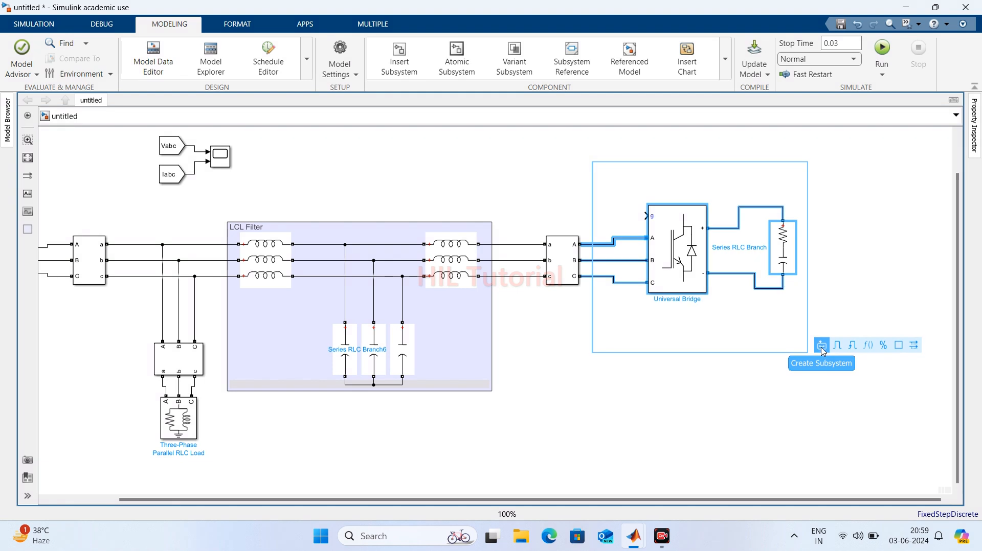
left_click(897, 345)
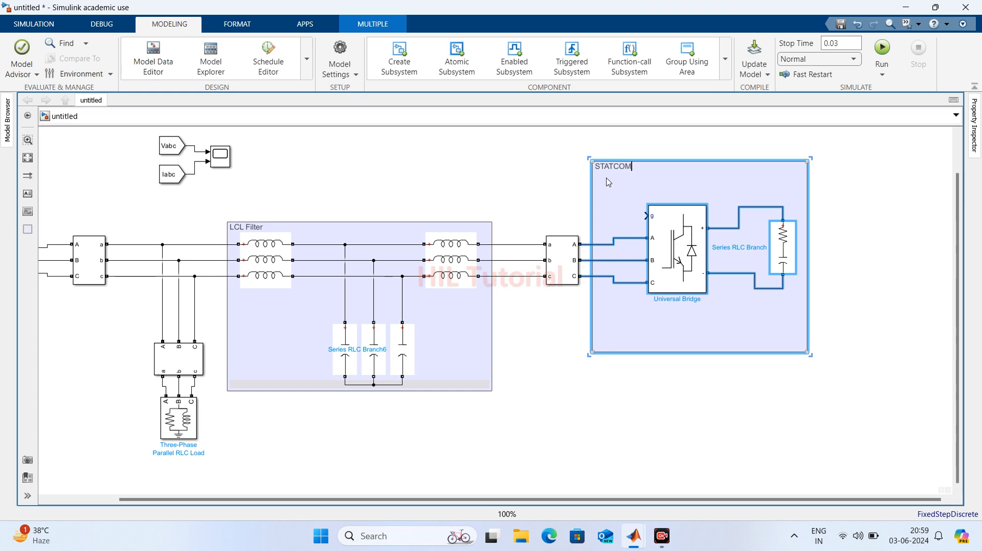
left_click(868, 238)
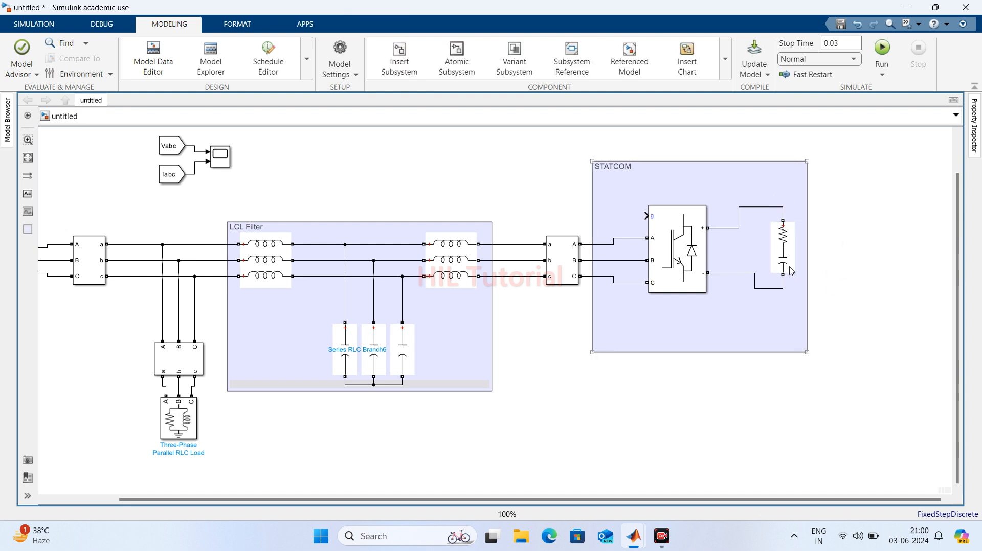
- Add a Voltage Measurement block from Specialized Power Systems in the empty space below the LCL Filter and STATCOM areas
double_click(523, 406)
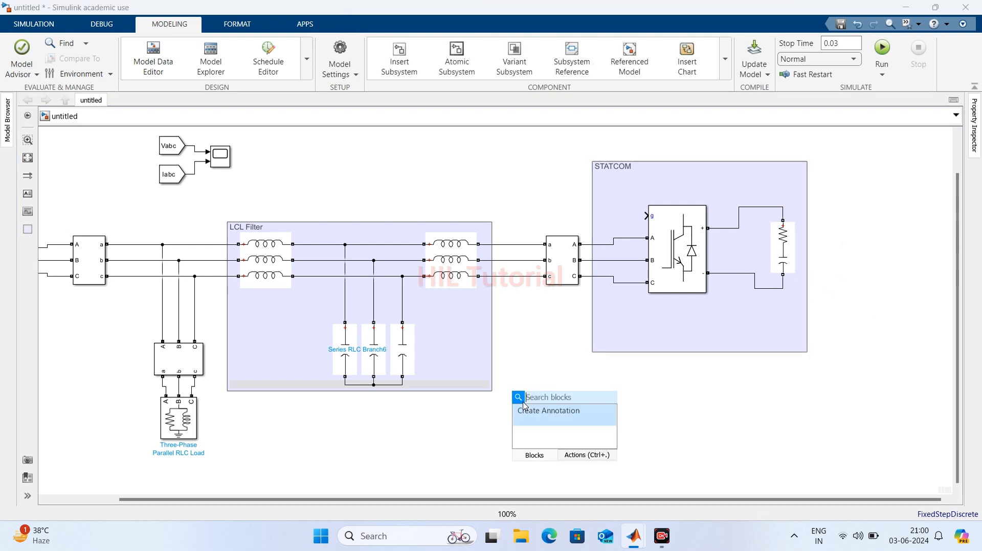
type("vol")
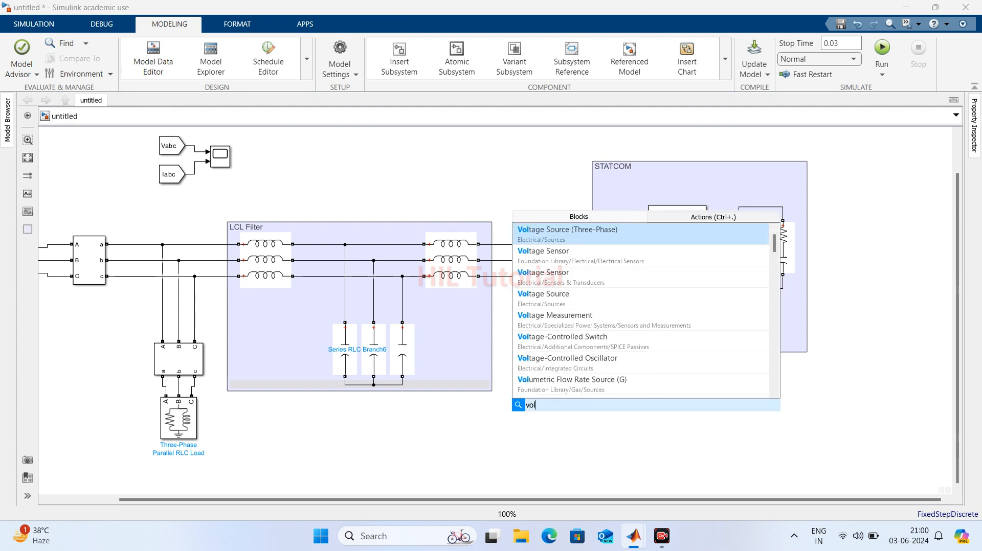
key("Down")
key("Down")
key("Down")
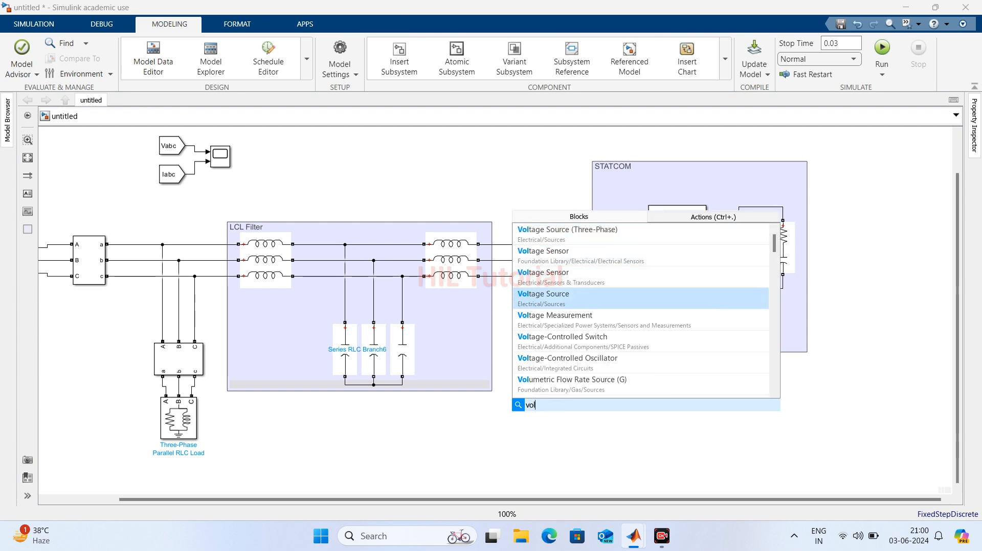
key("Down")
key("Return")
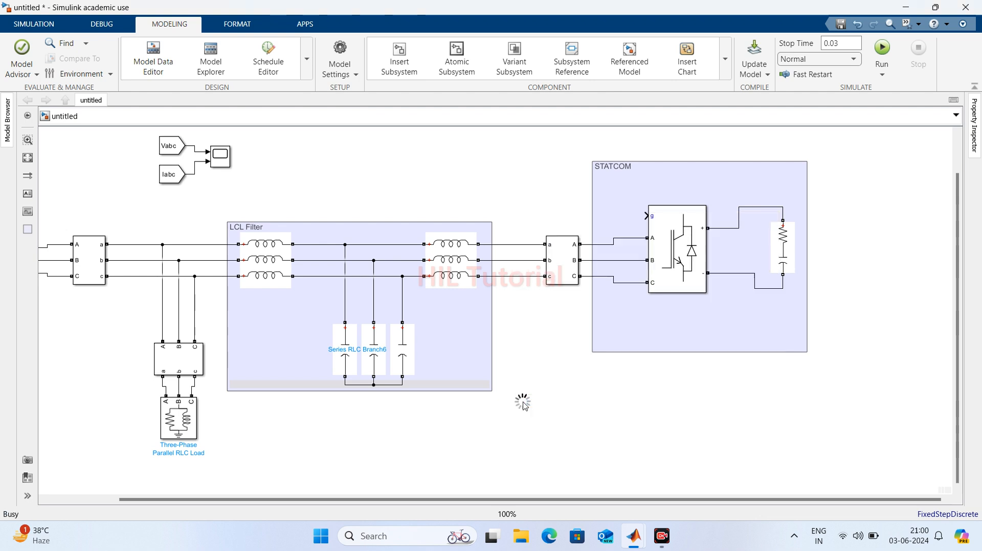
- Place the Voltage Measurement block outside the STATCOM area and wire its inputs across the DC-side Series RLC Branch
left_click_drag(523, 404, 783, 205)
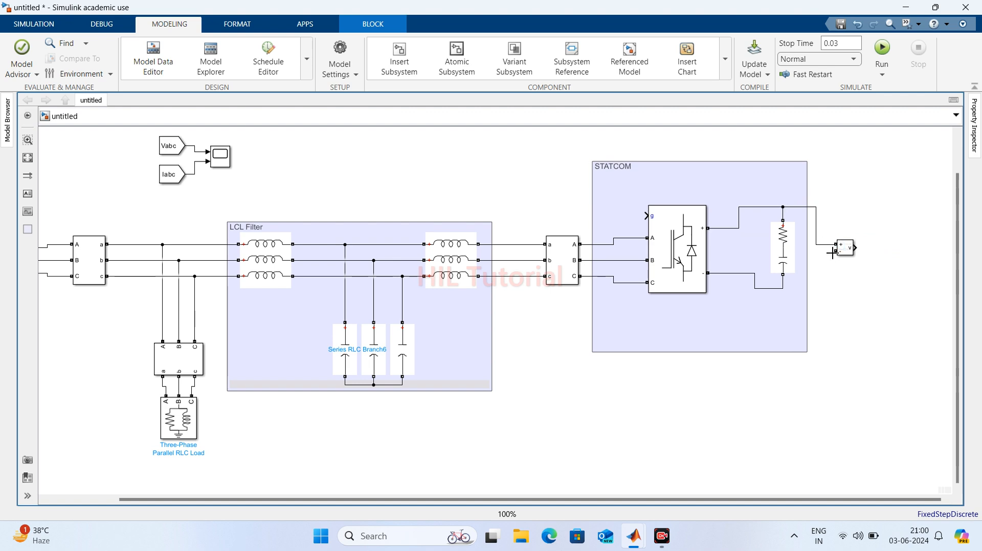
left_click_drag(835, 251, 782, 287)
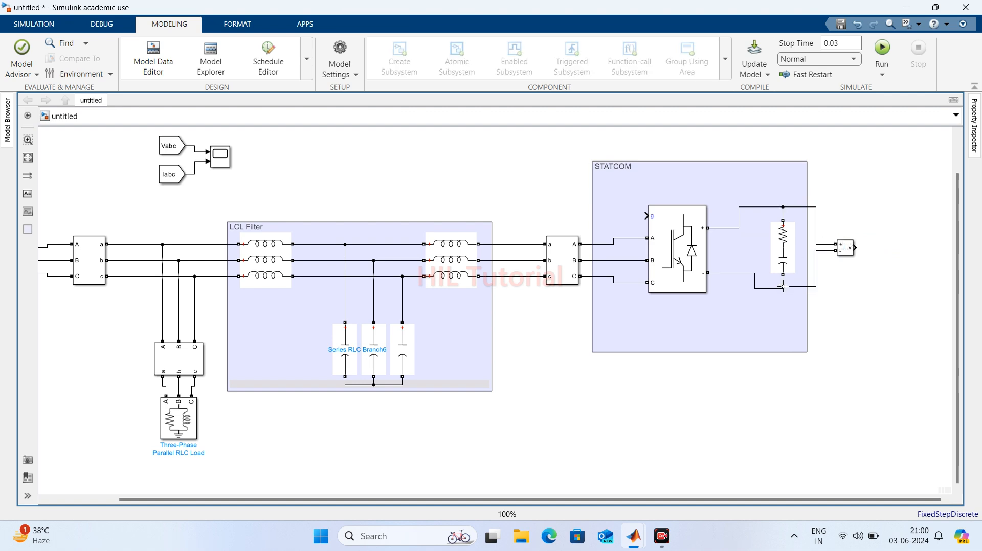
left_click(848, 251)
left_click_drag(847, 252, 853, 252)
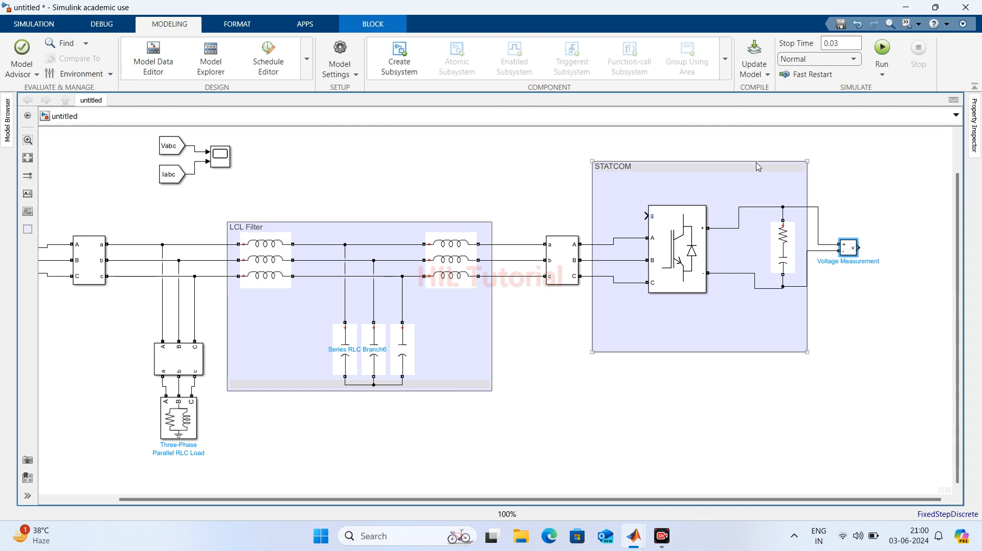
- Add a Scope block and connect it to the output of the DC-side Voltage Measurement block
double_click(864, 321)
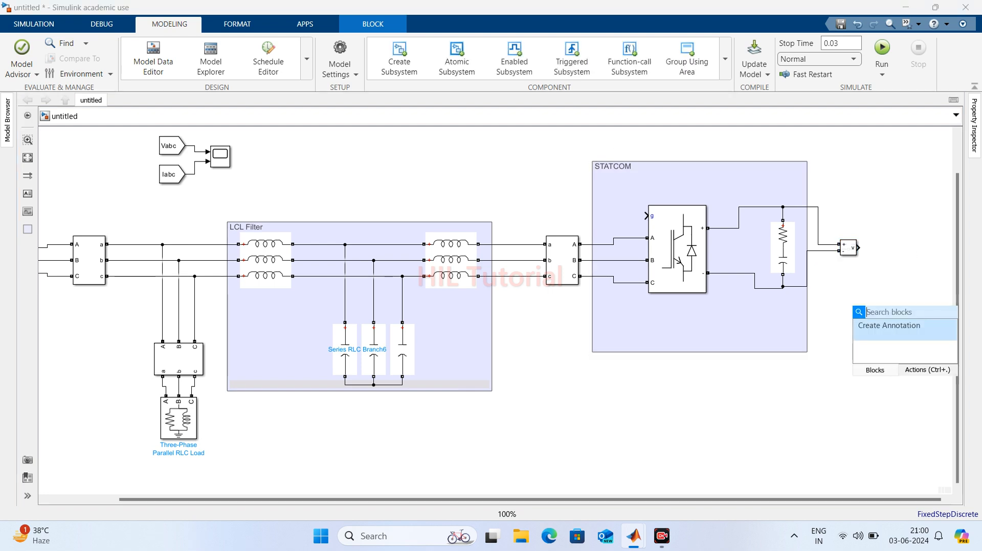
type("scop")
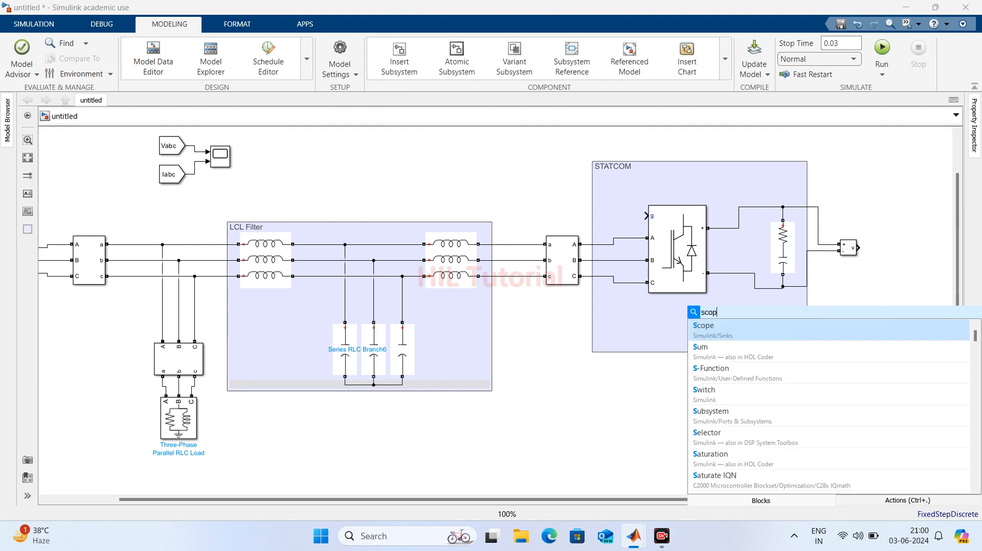
key("Return")
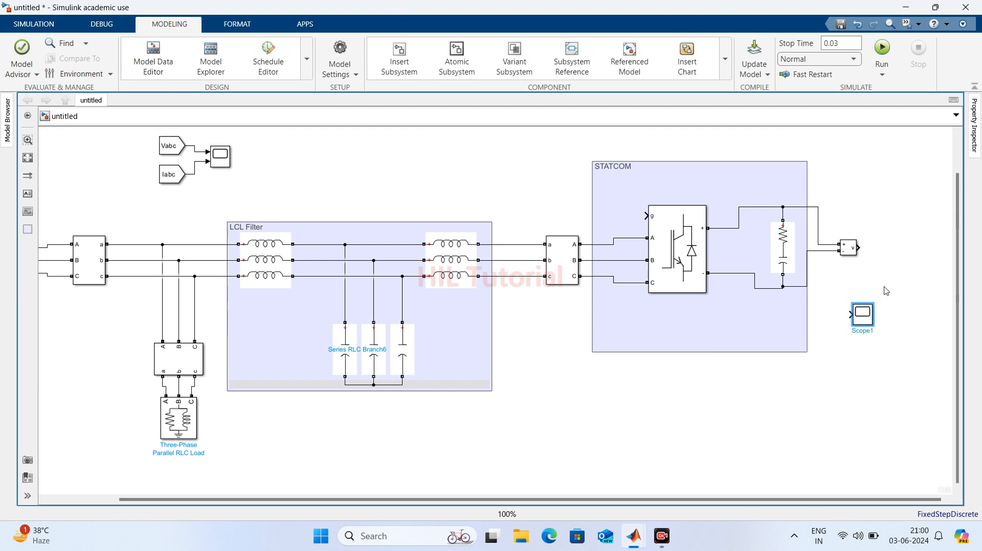
left_click_drag(863, 314, 863, 247)
left_click_drag(900, 209, 887, 251)
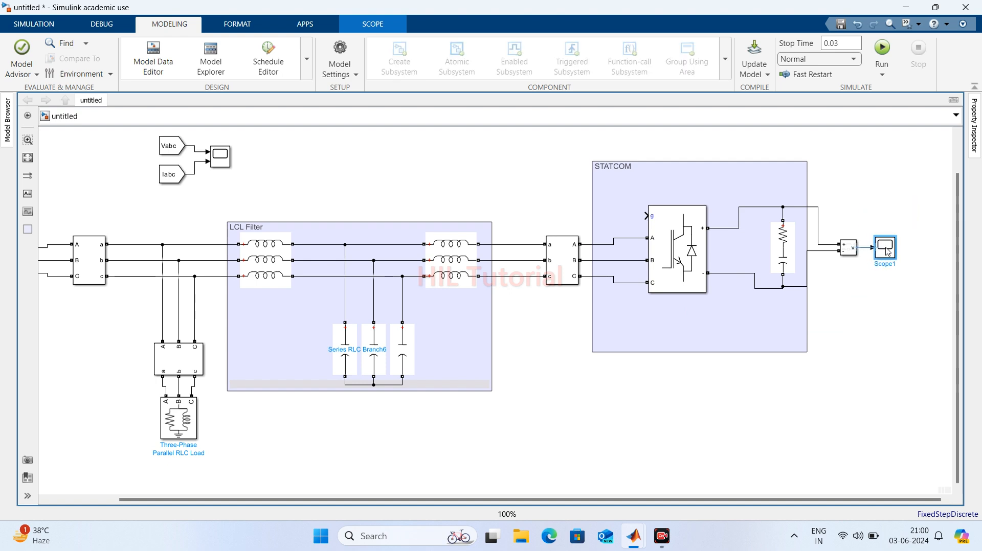
- Add a Goto block below the new Scope and branch the Voltage Measurement output signal to it
double_click(860, 283)
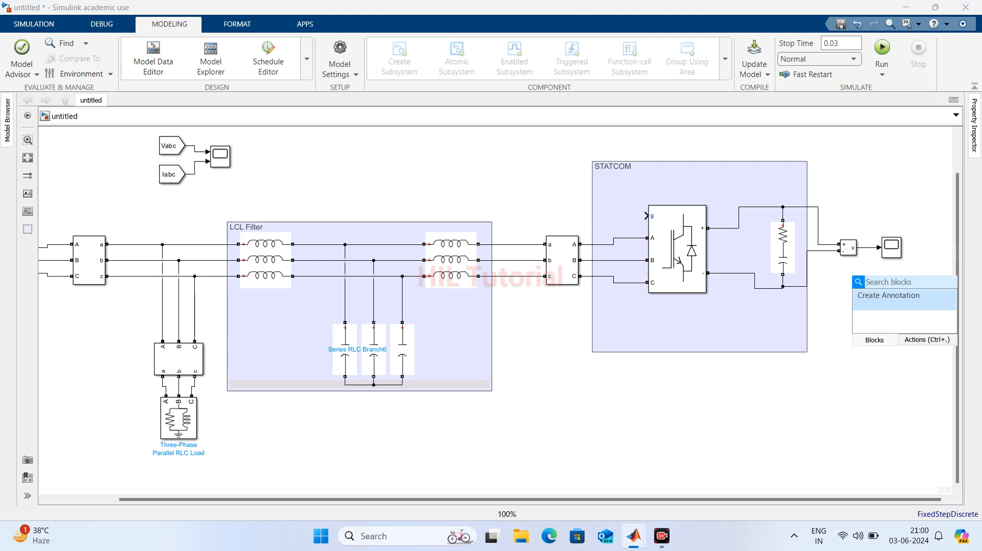
type("scope")
key("Return")
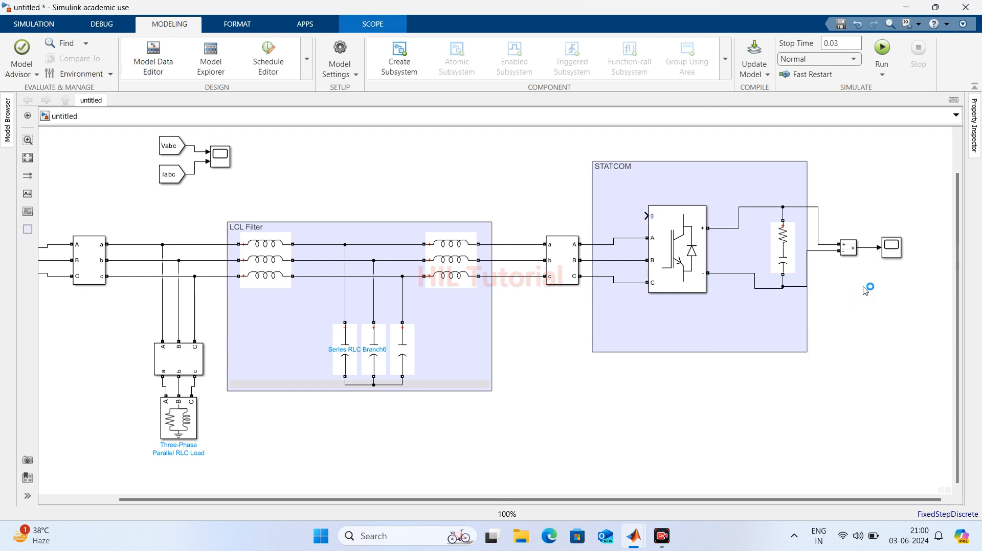
mouse_move(866, 287)
left_mouse_down()
mouse_move(894, 279)
mouse_move(864, 247)
left_mouse_up()
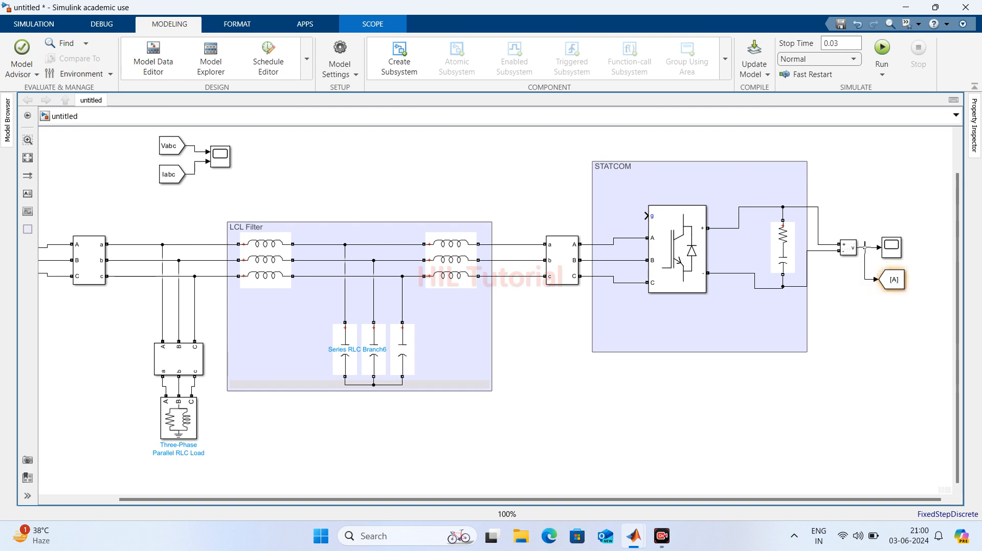
- Set the tag of the Goto block on the DC voltage signal to Vdc, keeping local visibility
double_click(894, 279)
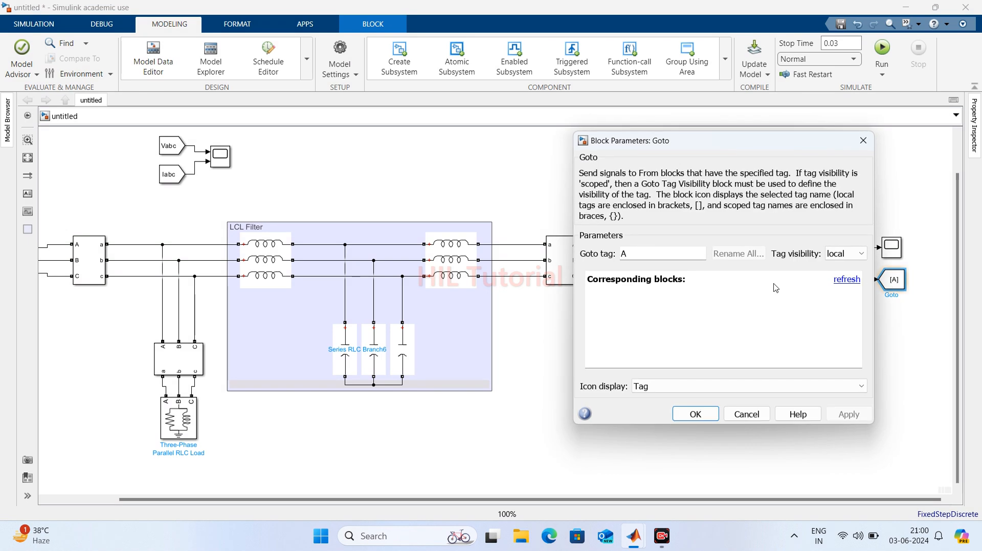
type("Vdc")
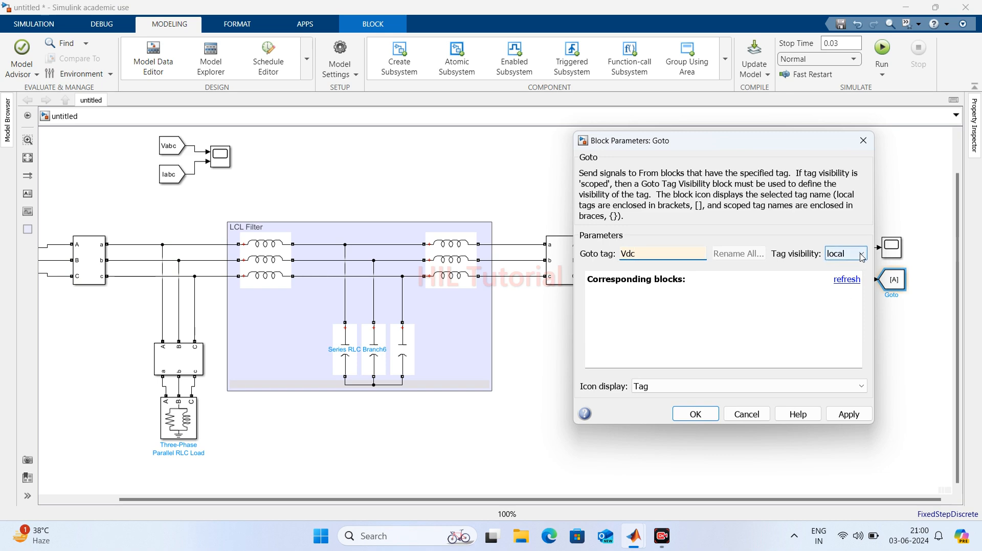
left_click(847, 415)
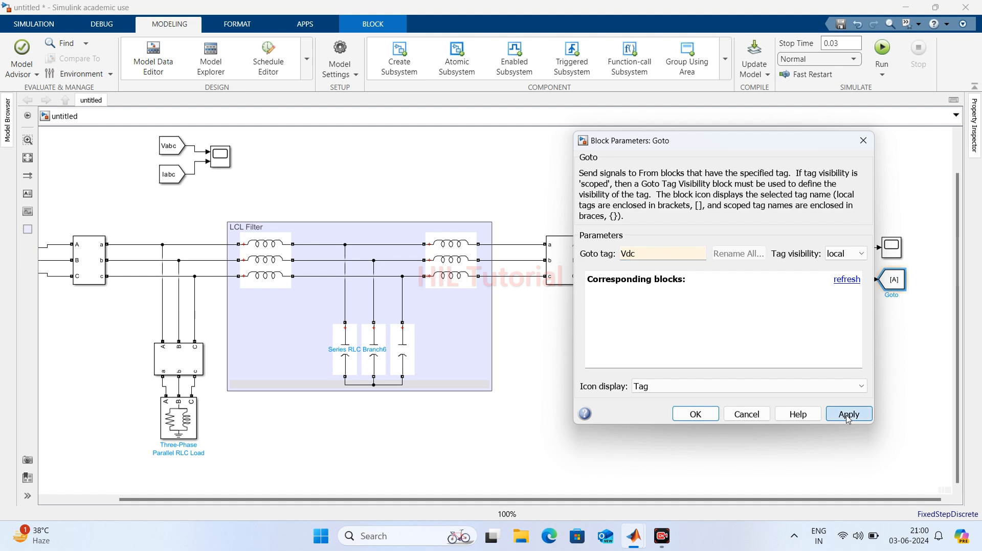
left_click(696, 414)
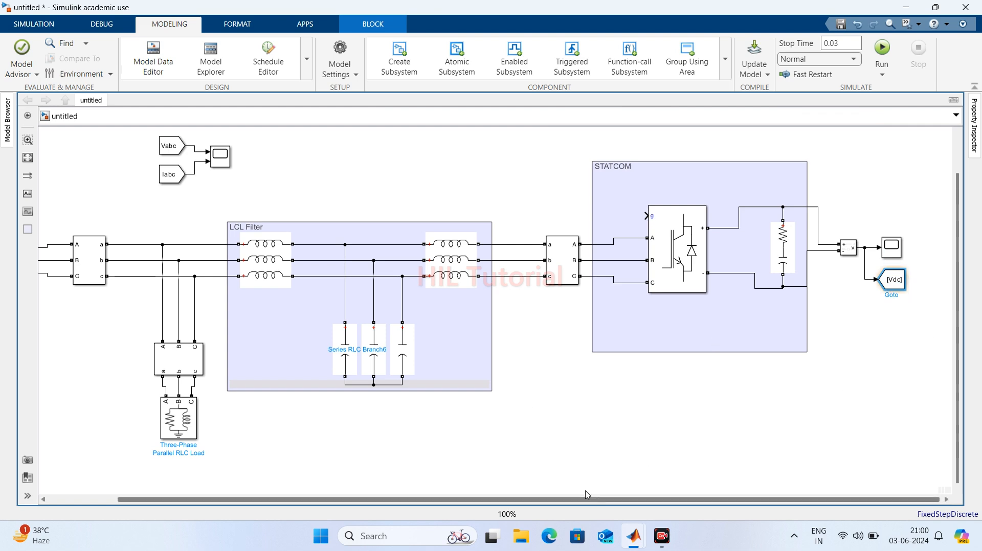
left_click_drag(587, 495, 506, 489)
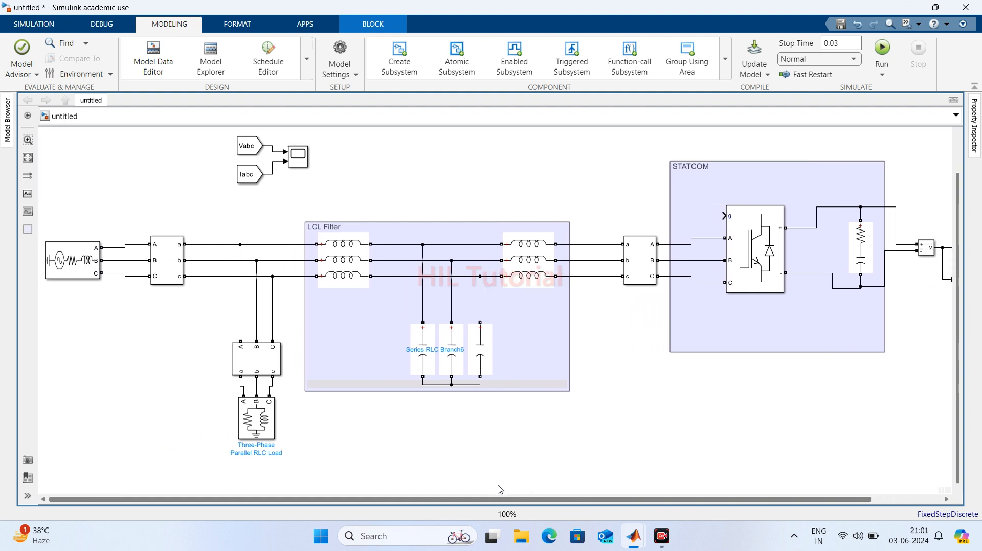